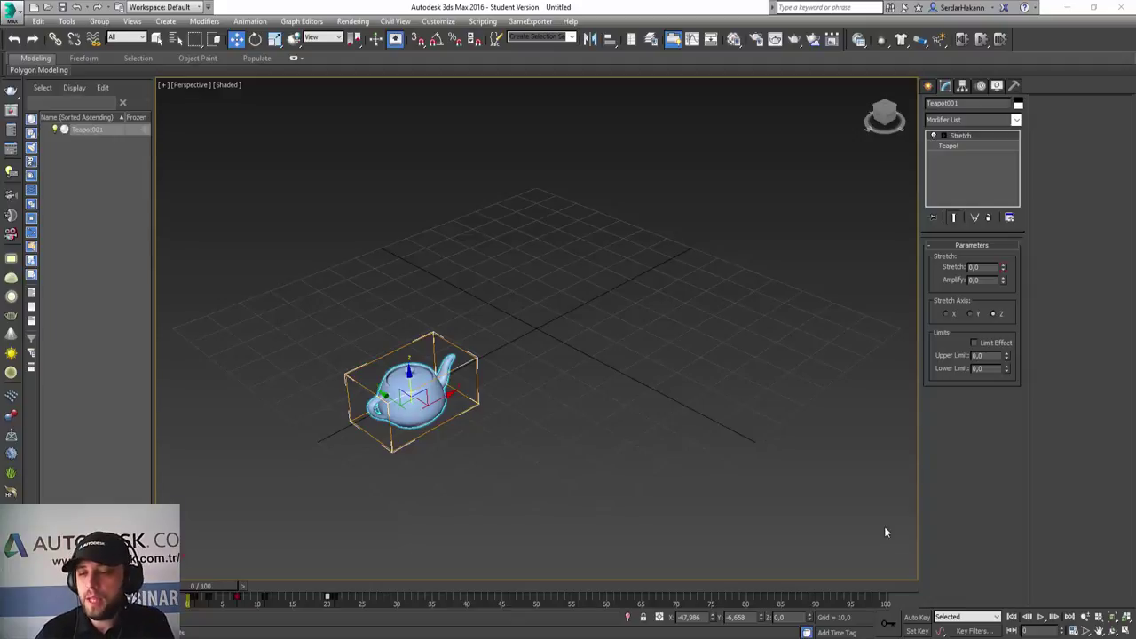
- Preview the teapot animation, then scrub the time slider to frame 21 where its motion stops
left_click(1041, 617)
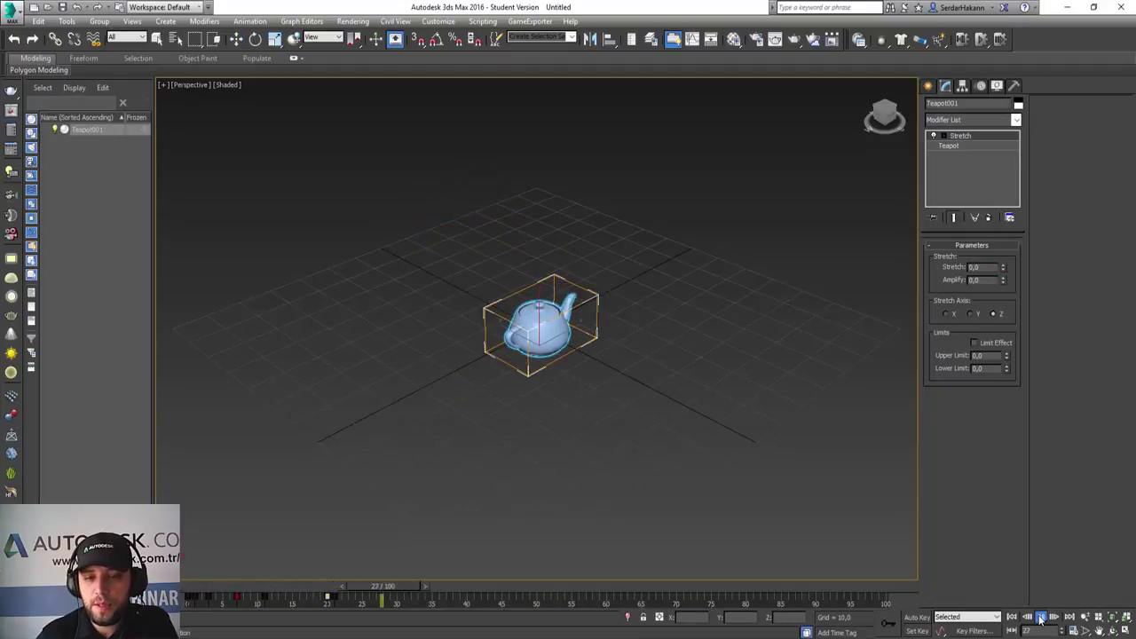
left_click(1011, 617)
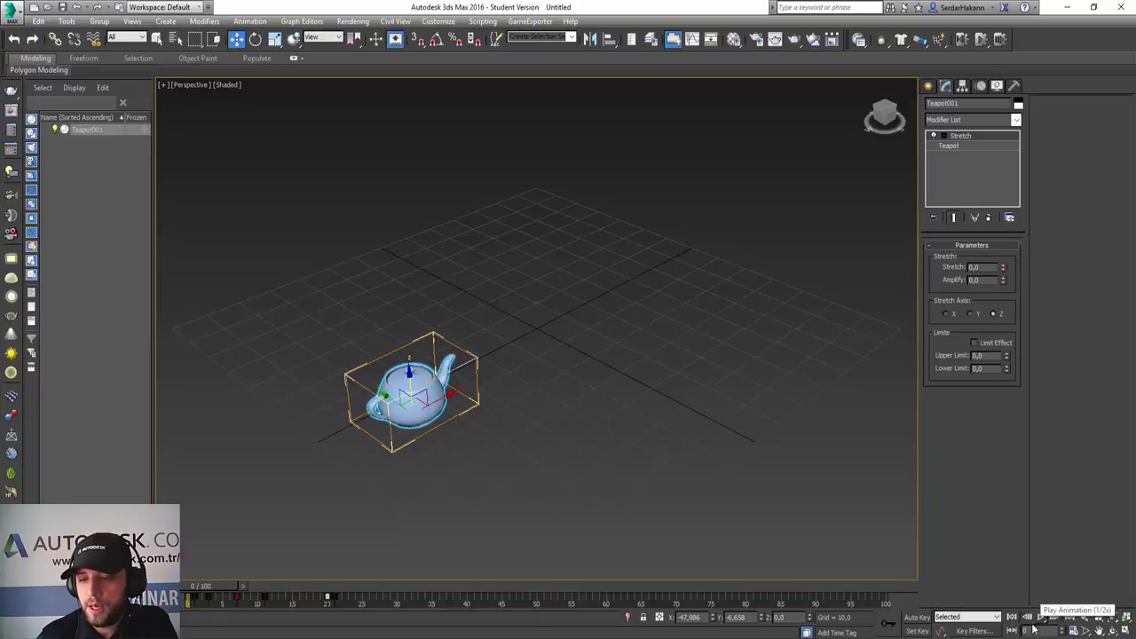
left_click(1073, 630)
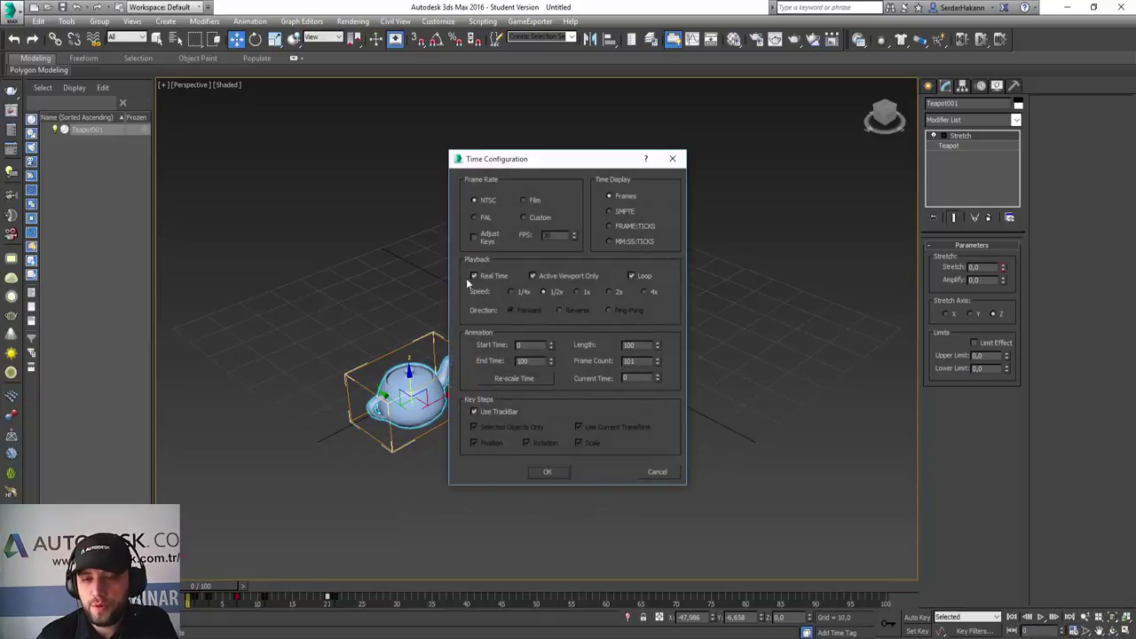
left_click(662, 475)
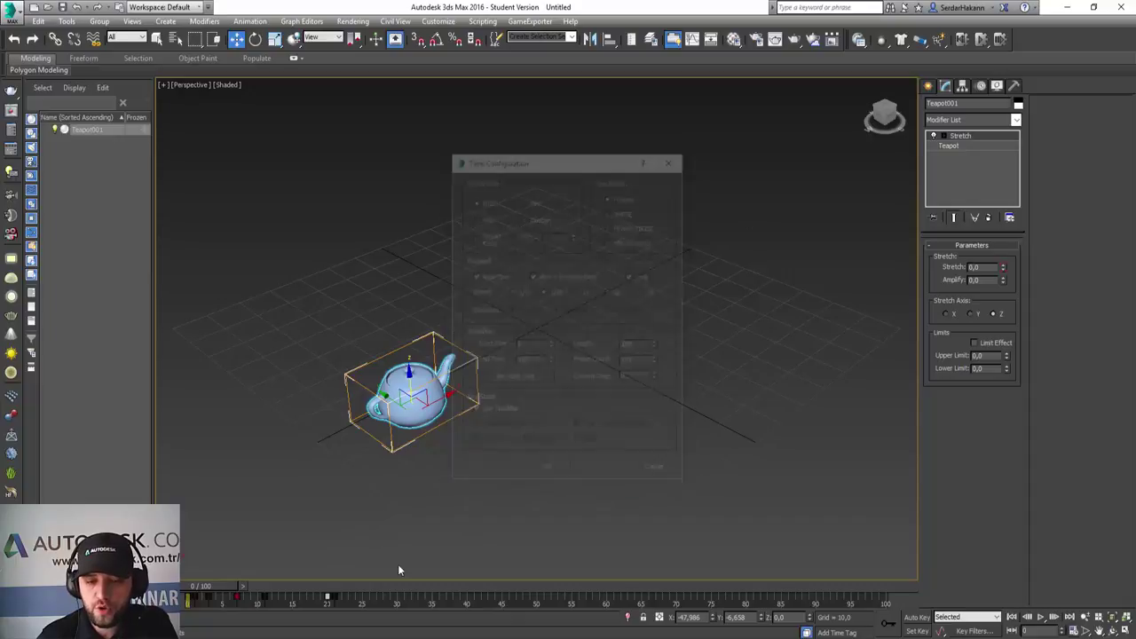
left_click_drag(208, 586, 349, 602)
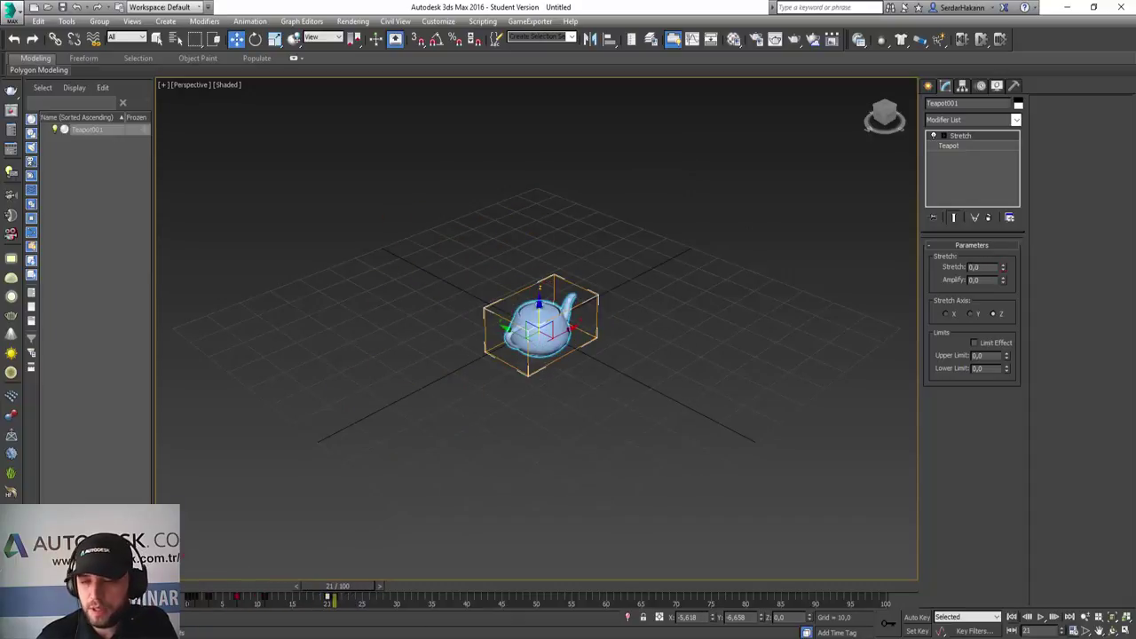
- Set the animation length to 21 frames in Time Configuration
left_click(1074, 632)
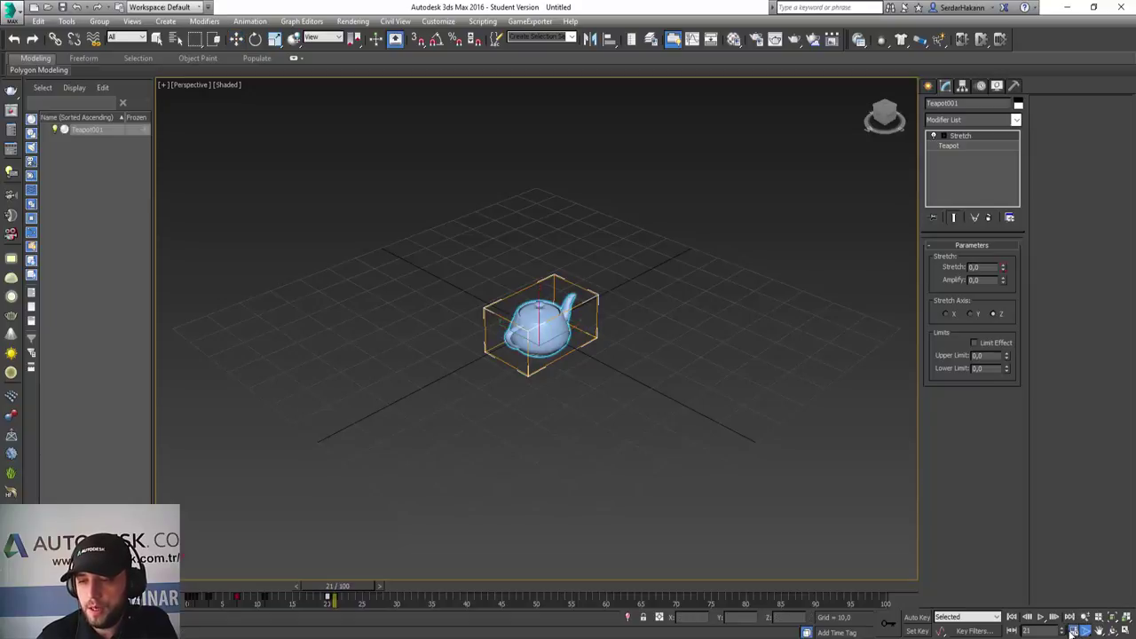
double_click(632, 344)
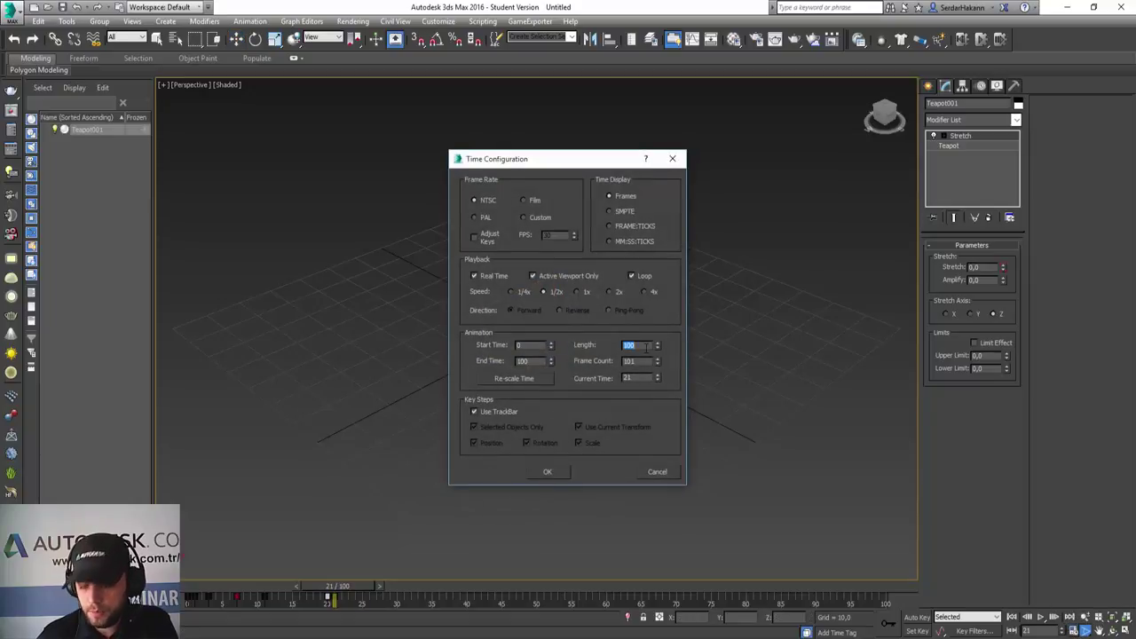
type("21")
key("Return")
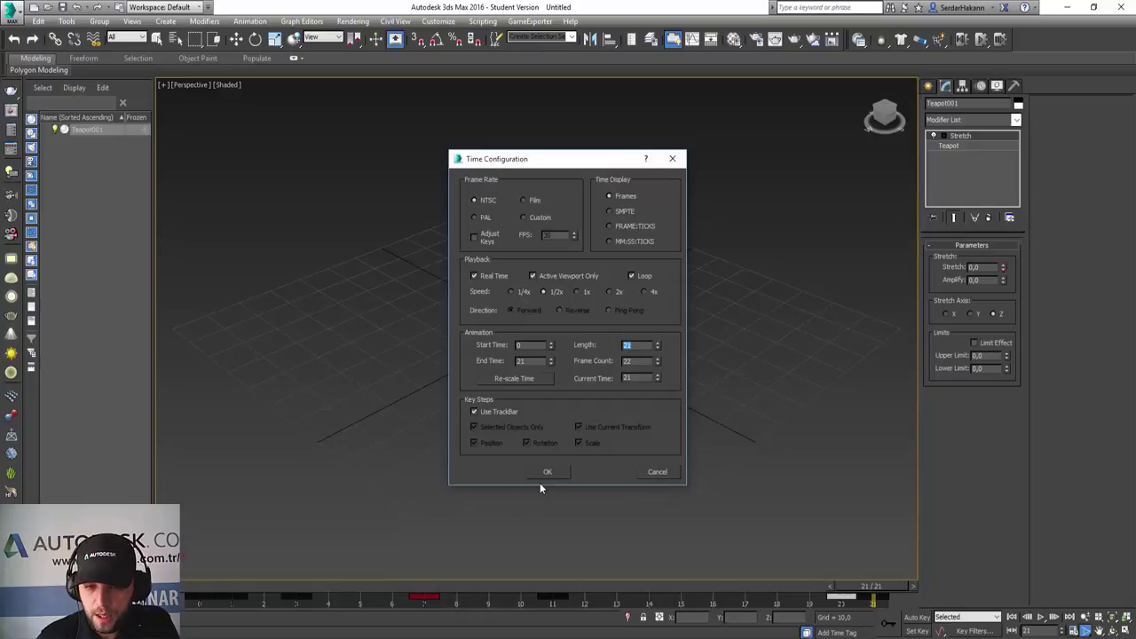
left_click(550, 472)
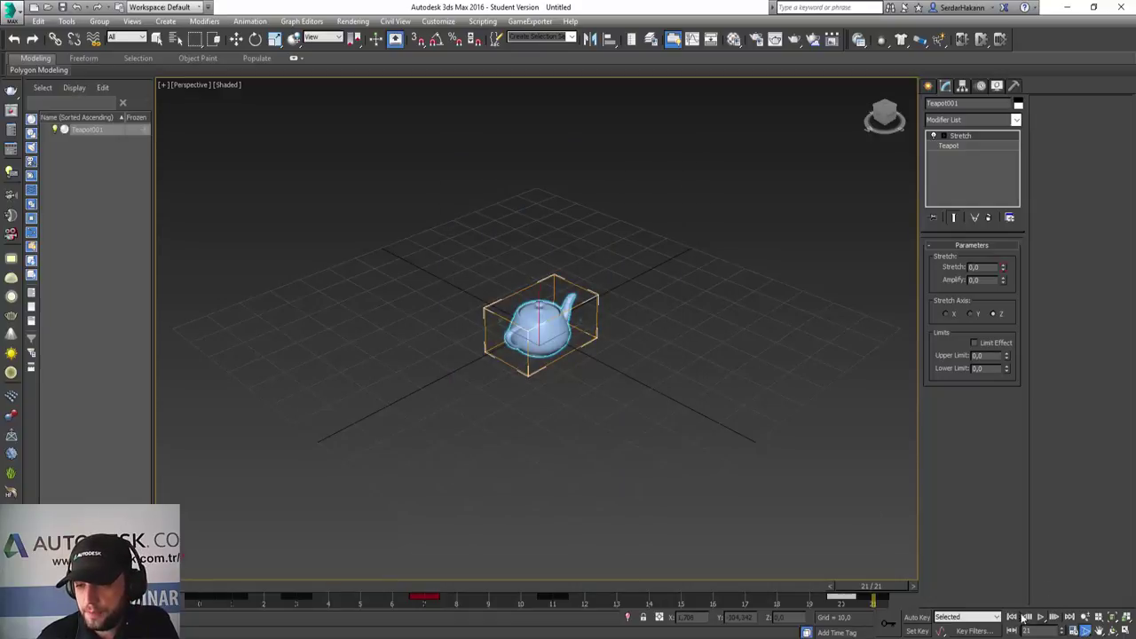
- Rewind to frame 0 and play back the shortened 21-frame animation
left_click(1012, 617)
left_click(1041, 617)
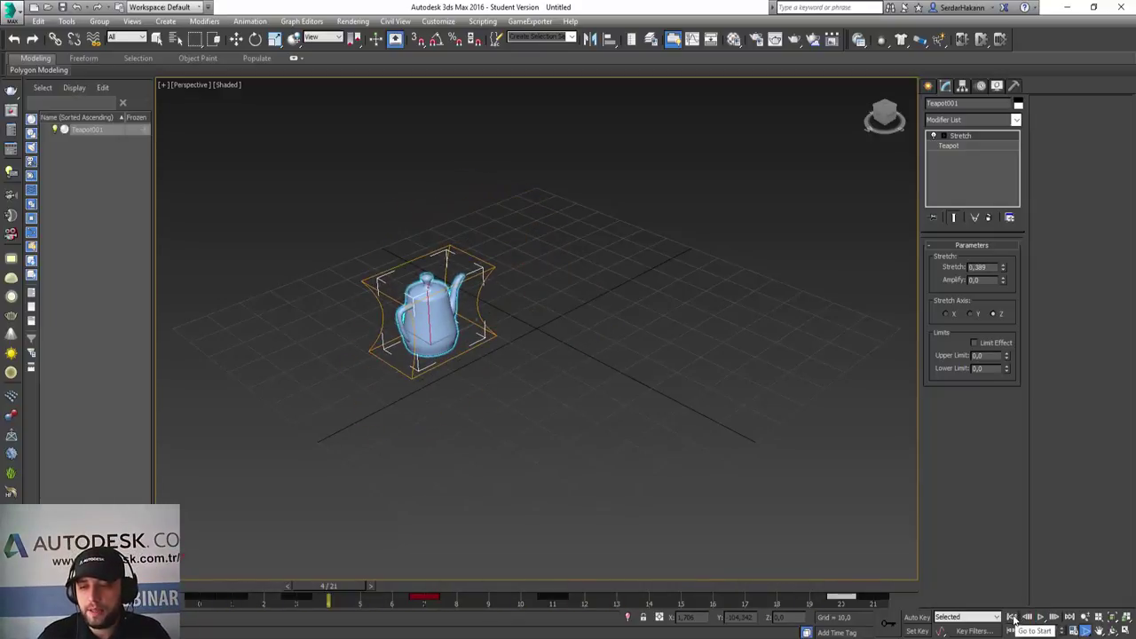
left_click(1011, 616)
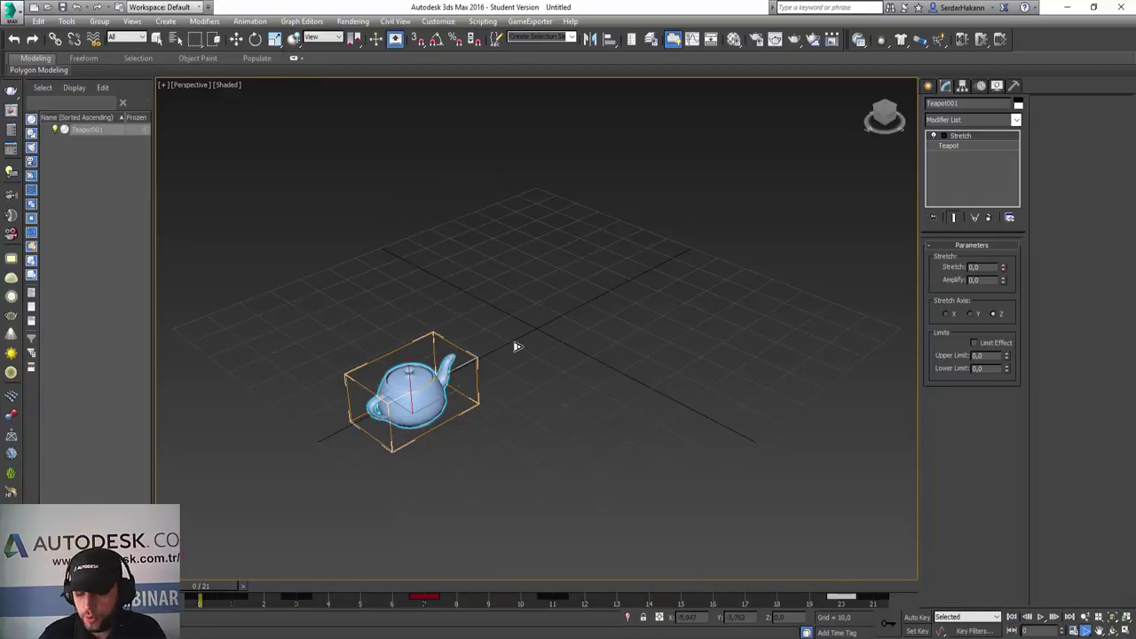
- Delete the animated teapot and reset the animation length to 100 frames
key("Delete")
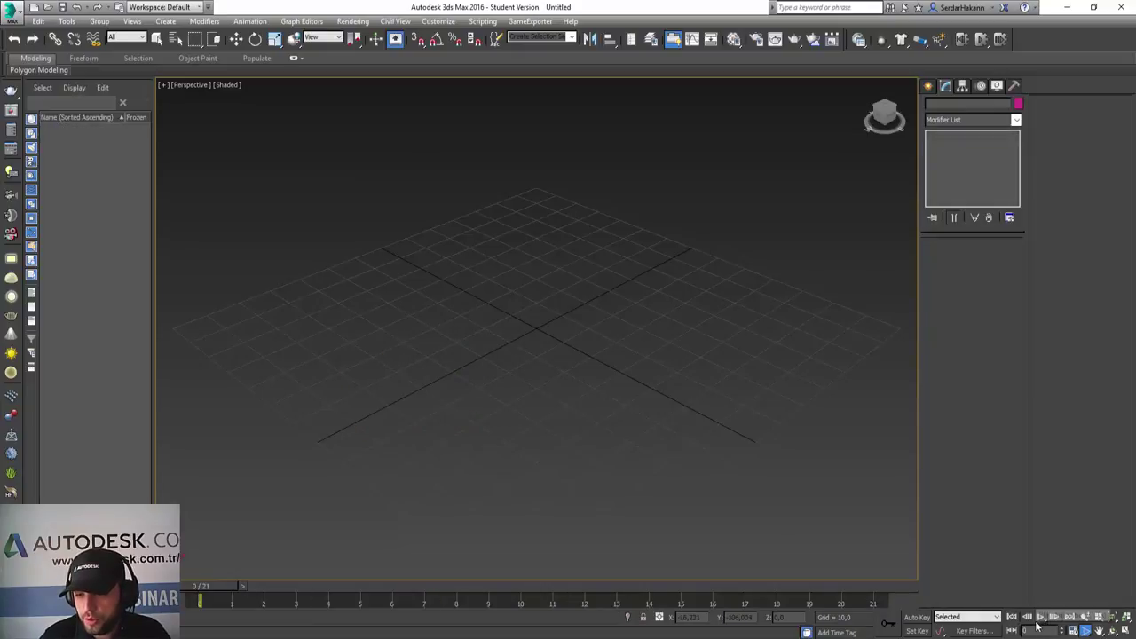
left_click(1072, 631)
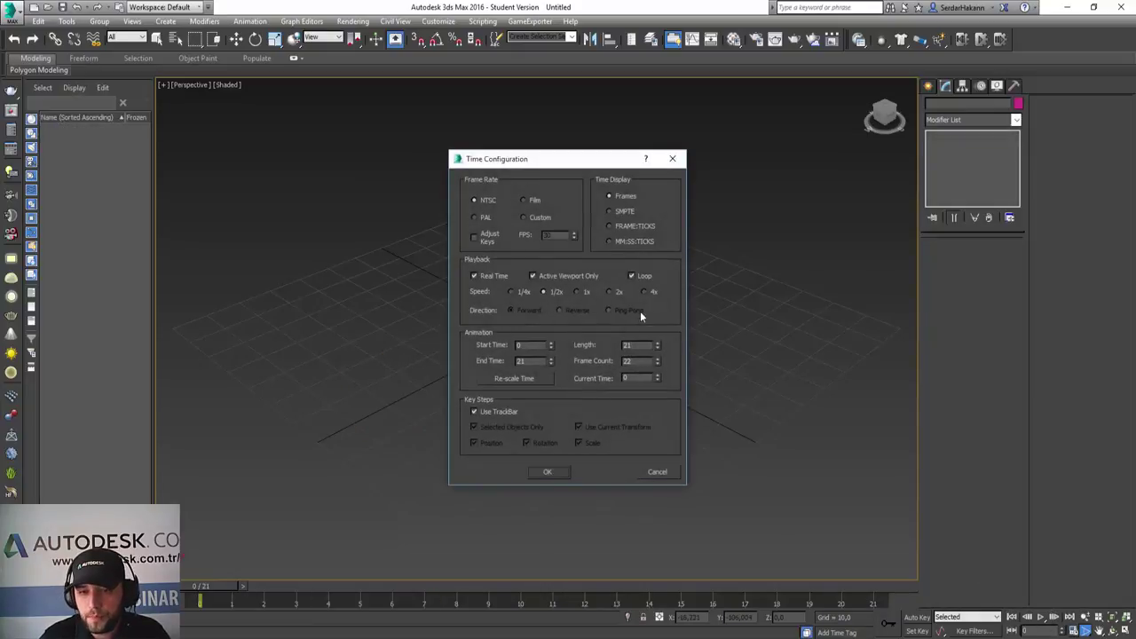
double_click(634, 345)
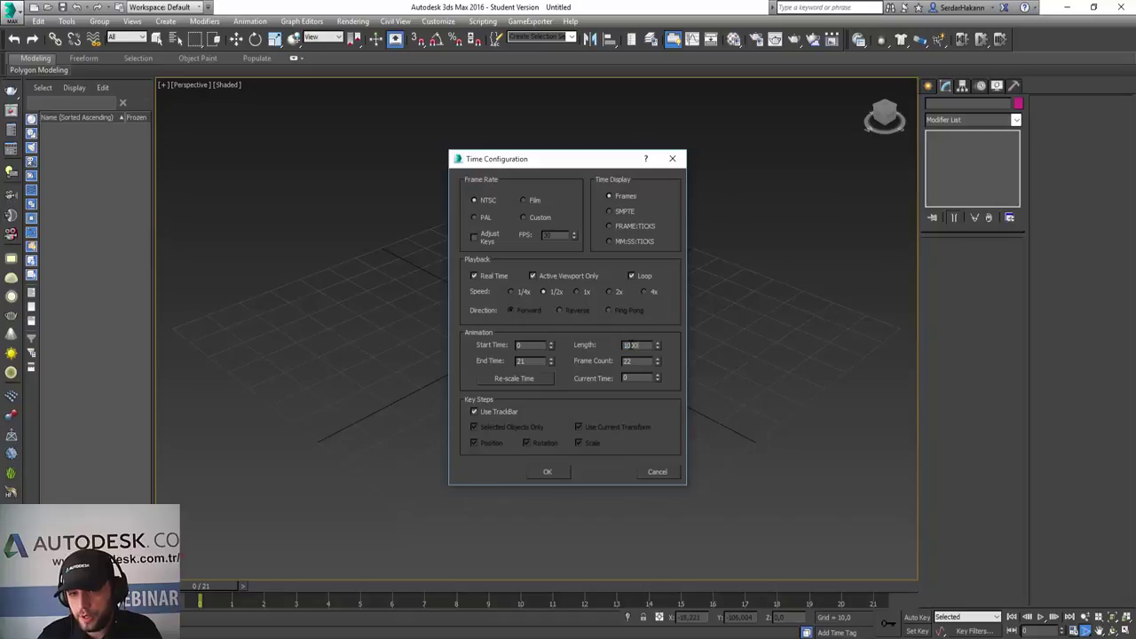
type("100")
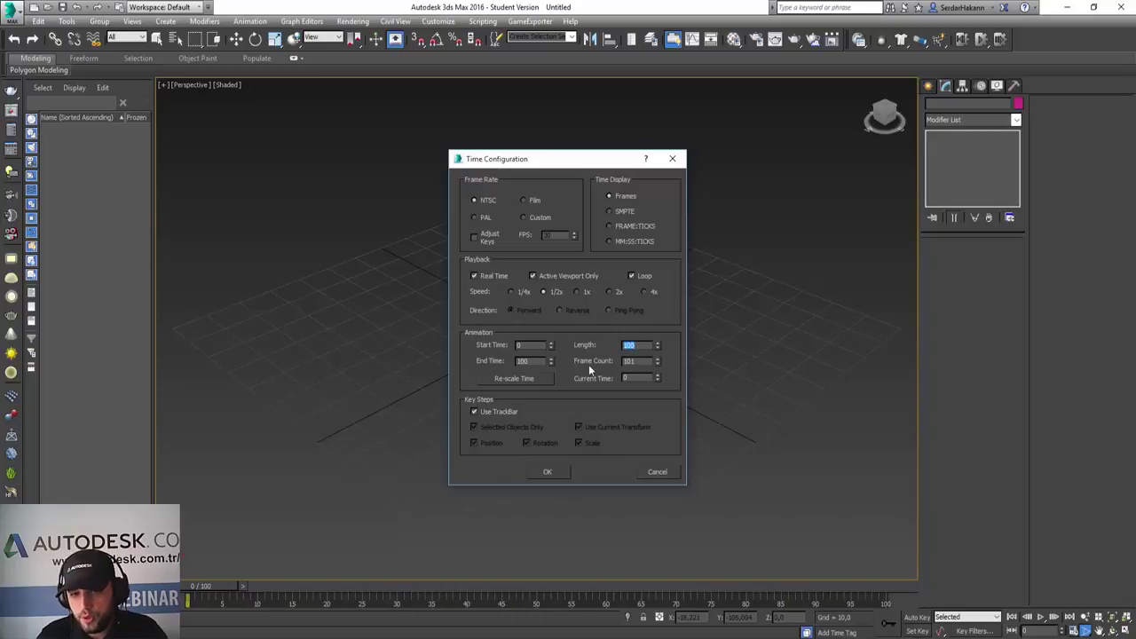
left_click(542, 470)
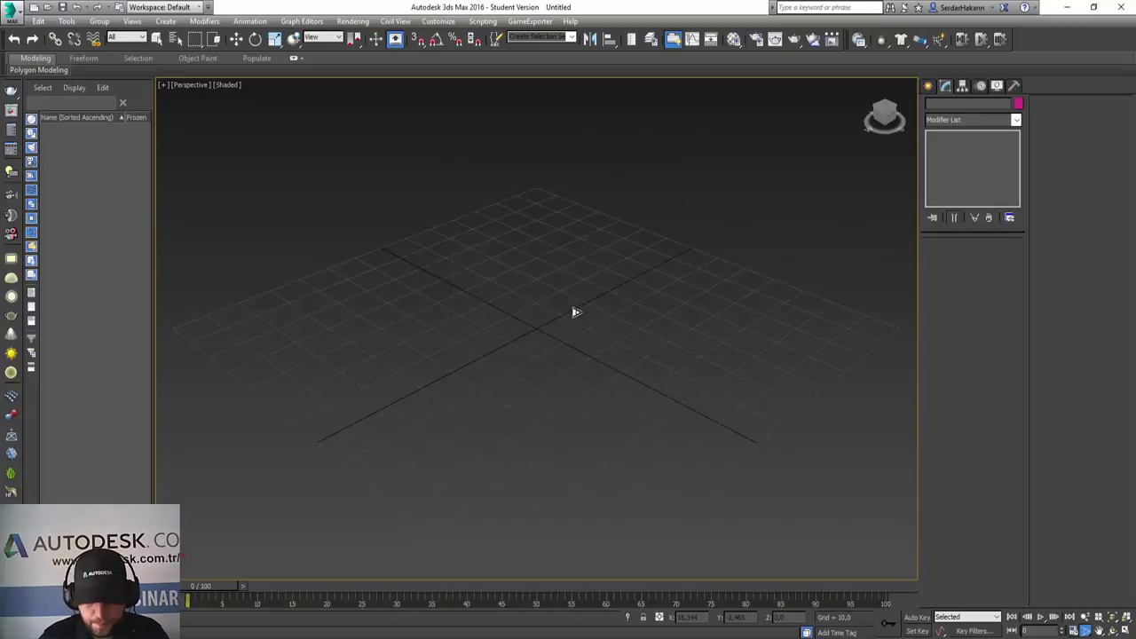
- Create a new teapot at the grid's lower-left and move the time slider to frame 12
key("w")
left_click(929, 86)
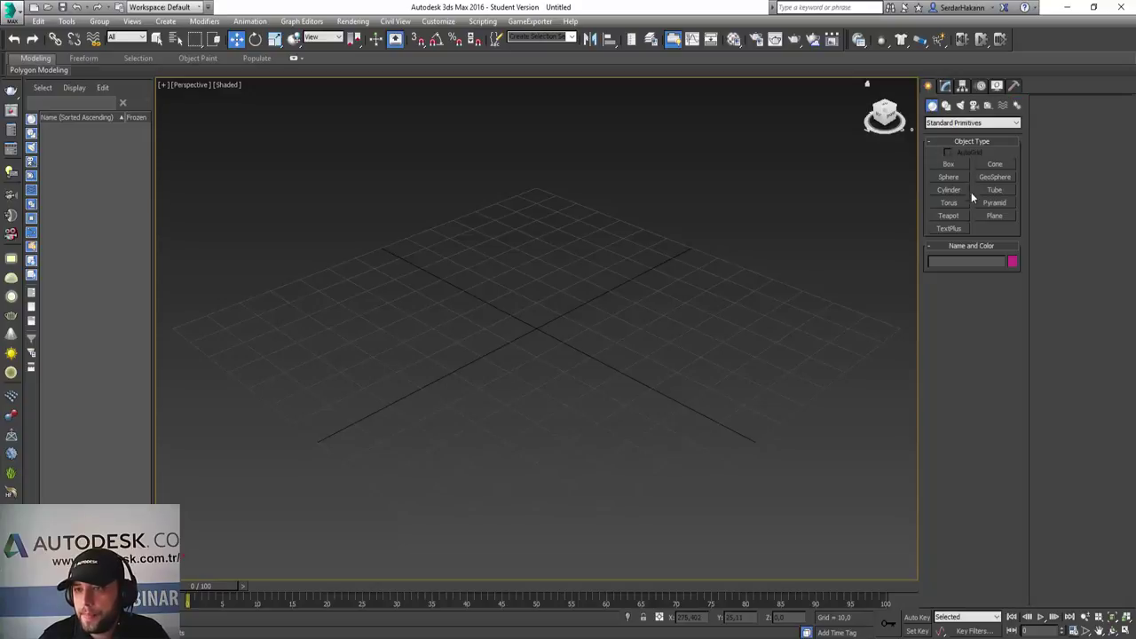
left_click(949, 216)
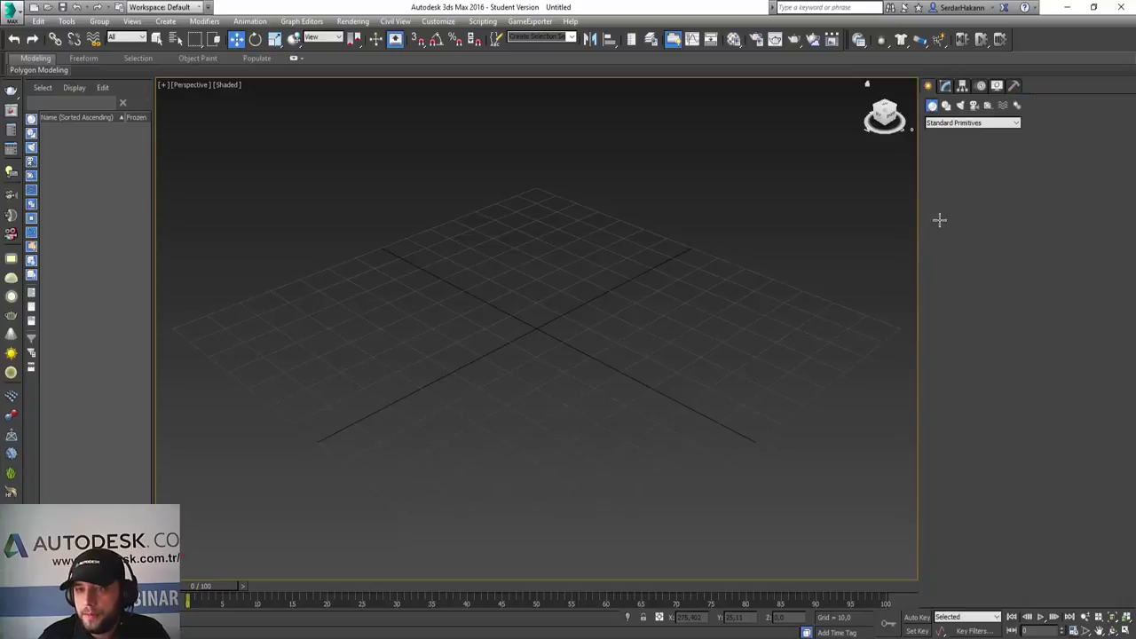
left_click_drag(366, 415, 395, 404)
right_click(361, 391)
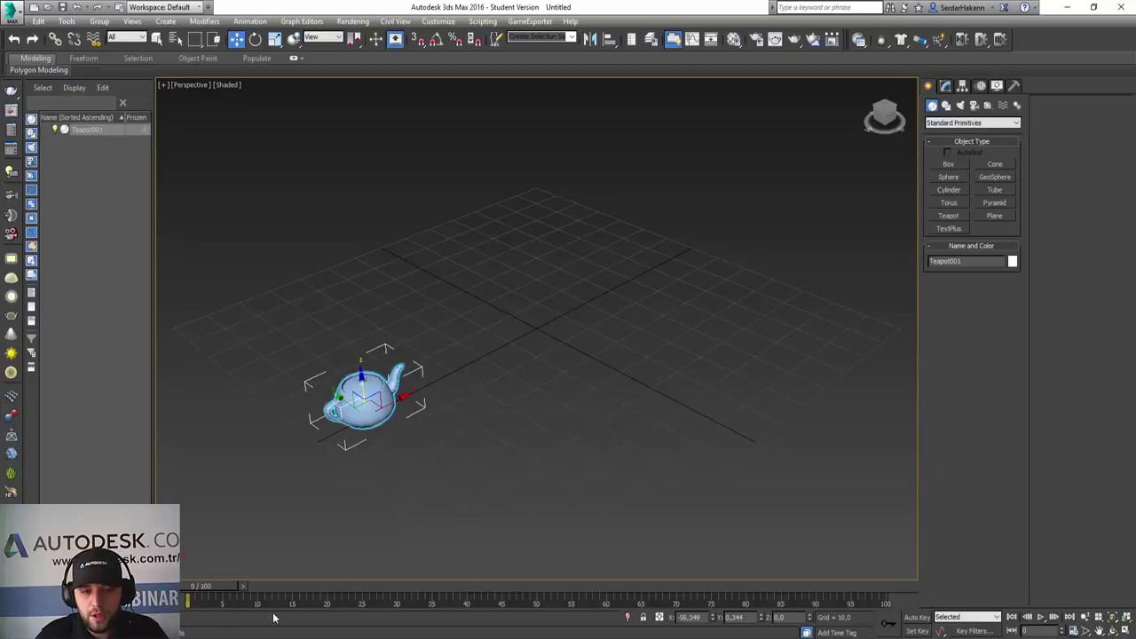
left_click_drag(211, 584, 310, 584)
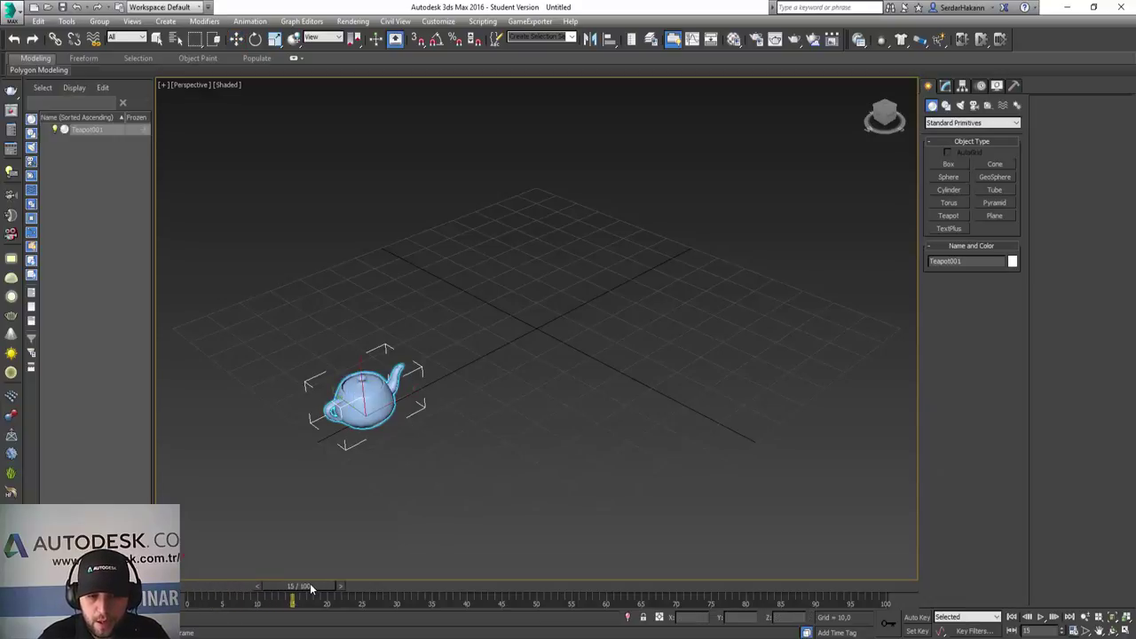
- Auto-key the teapot moving toward the grid centre at frame 15 and preview it
key("w")
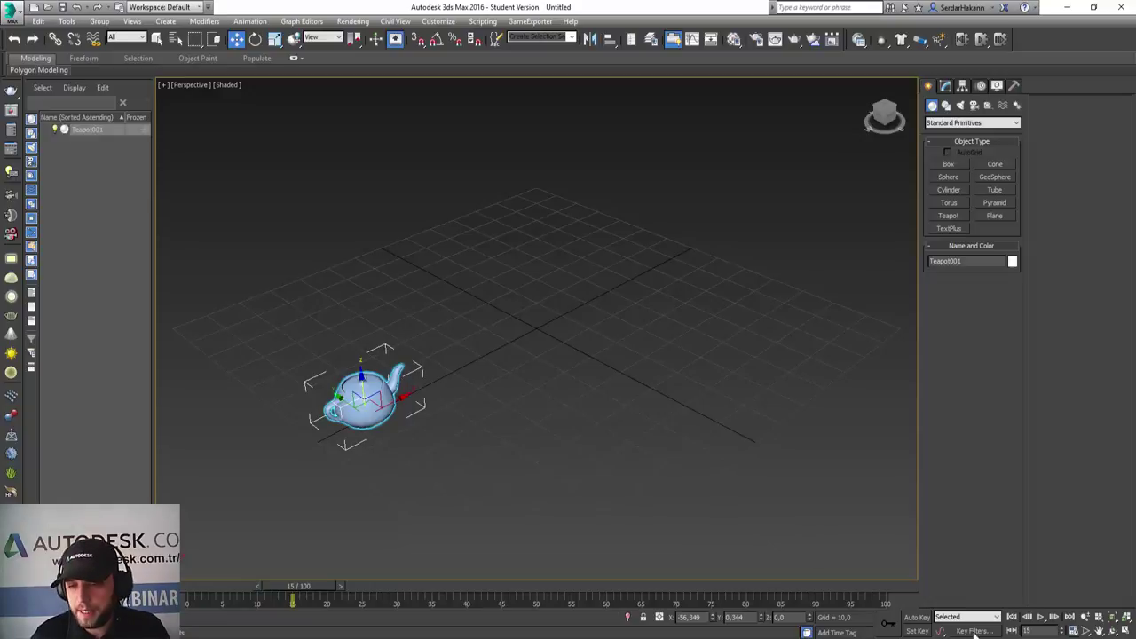
key("n")
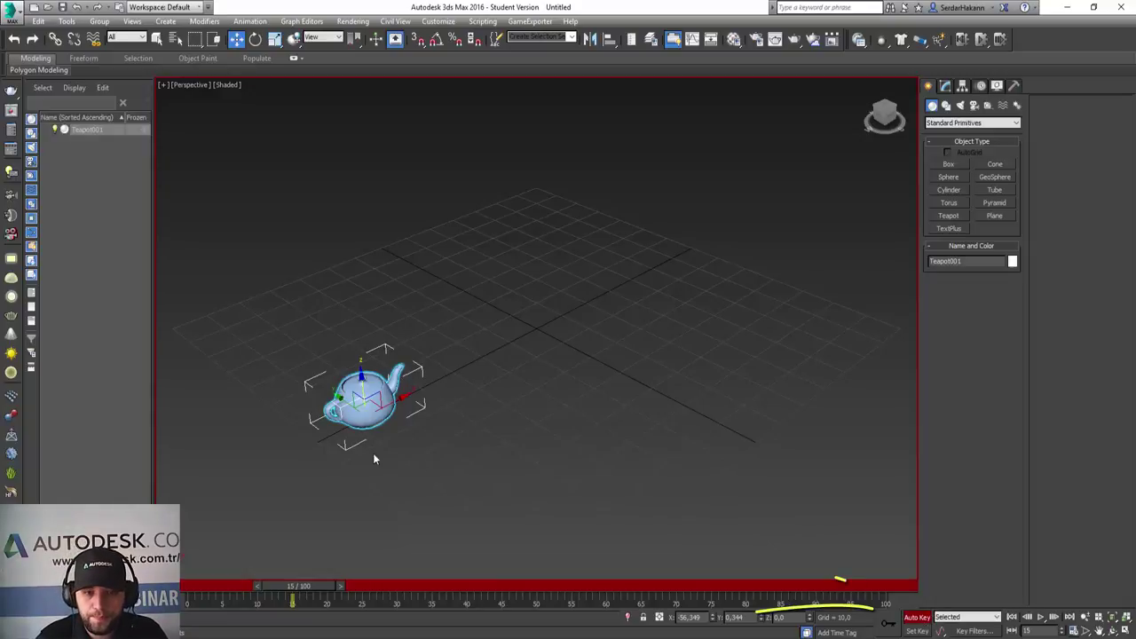
left_click_drag(404, 399, 553, 334)
left_click(916, 618)
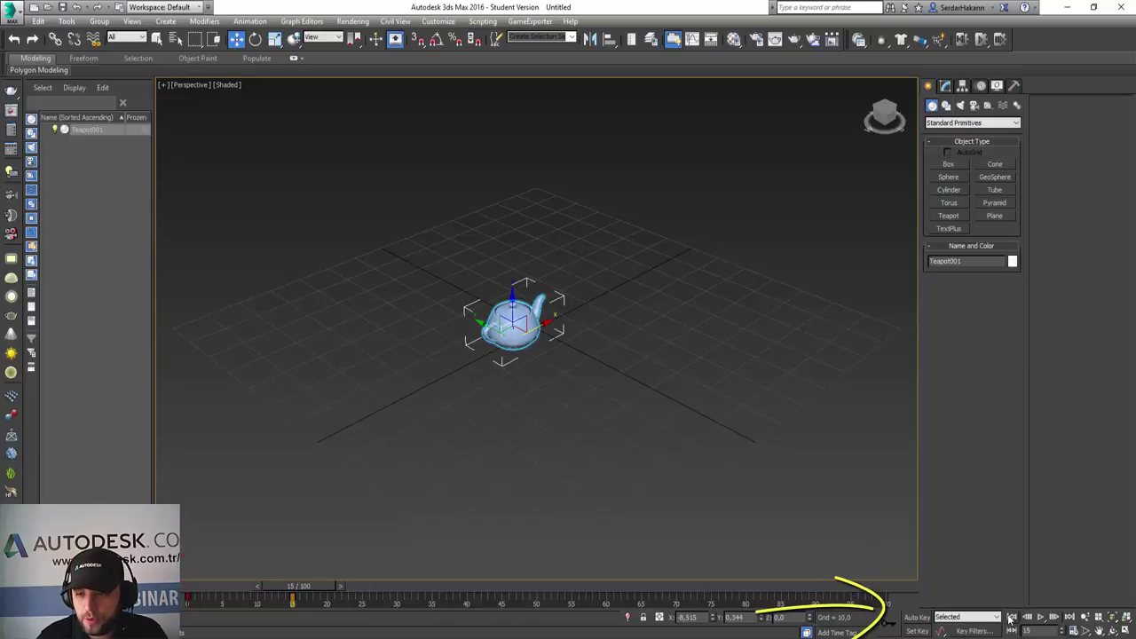
left_click(1042, 617)
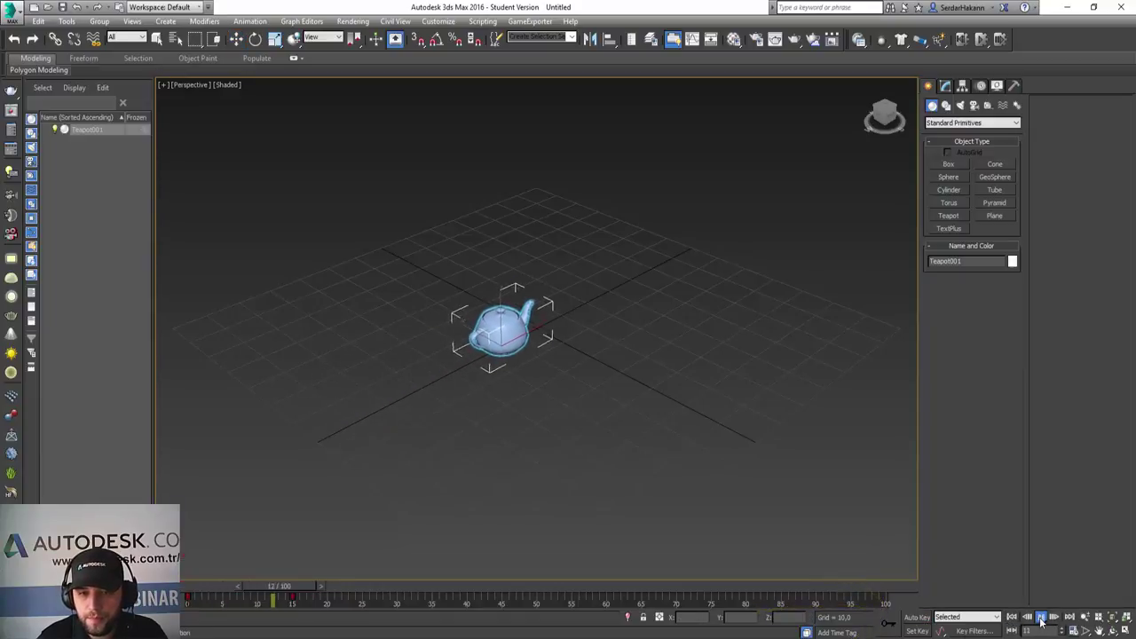
left_click(1011, 617)
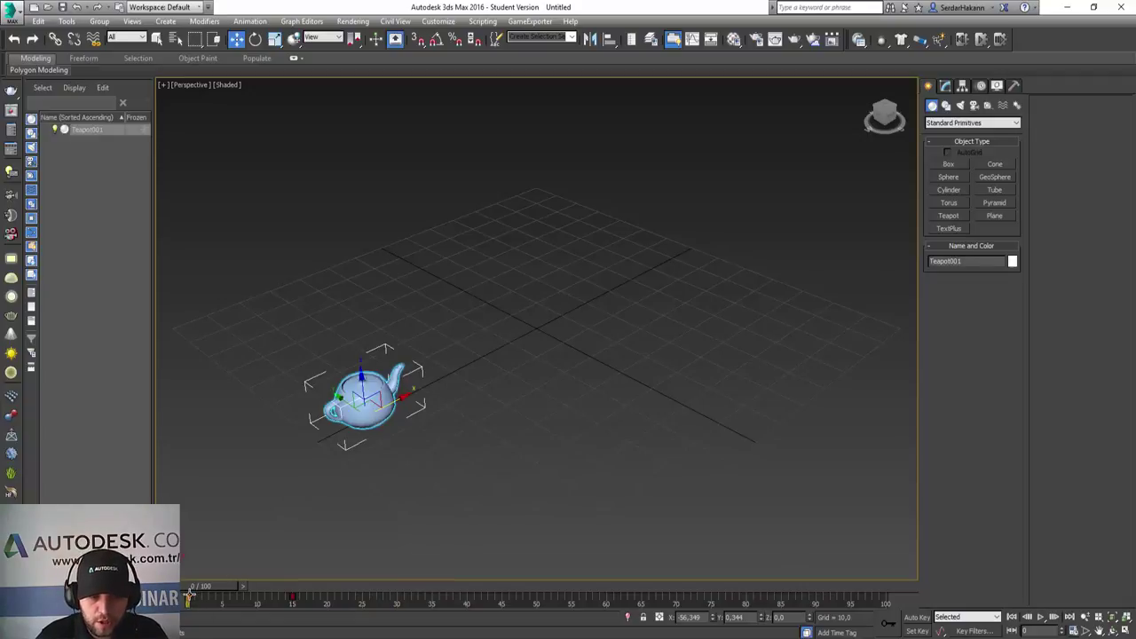
- At frame 7, auto-key the teapot moving toward the grid's upper-left
left_click_drag(205, 590, 246, 586)
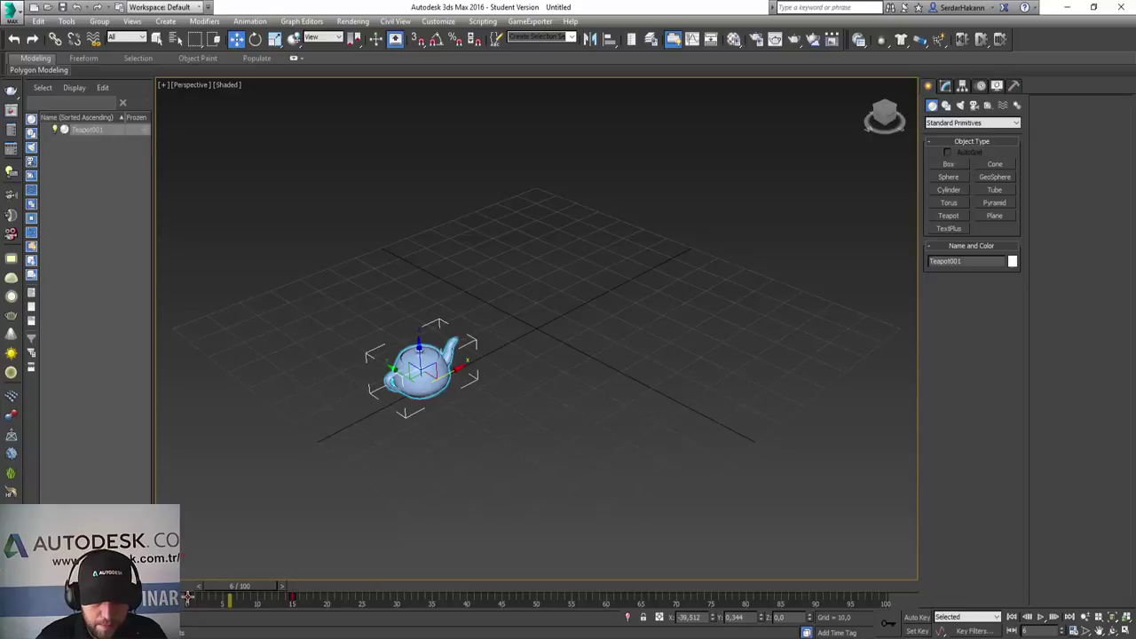
mouse_move(188, 597)
left_mouse_down()
mouse_move(271, 582)
mouse_move(207, 596)
mouse_move(247, 585)
left_mouse_up()
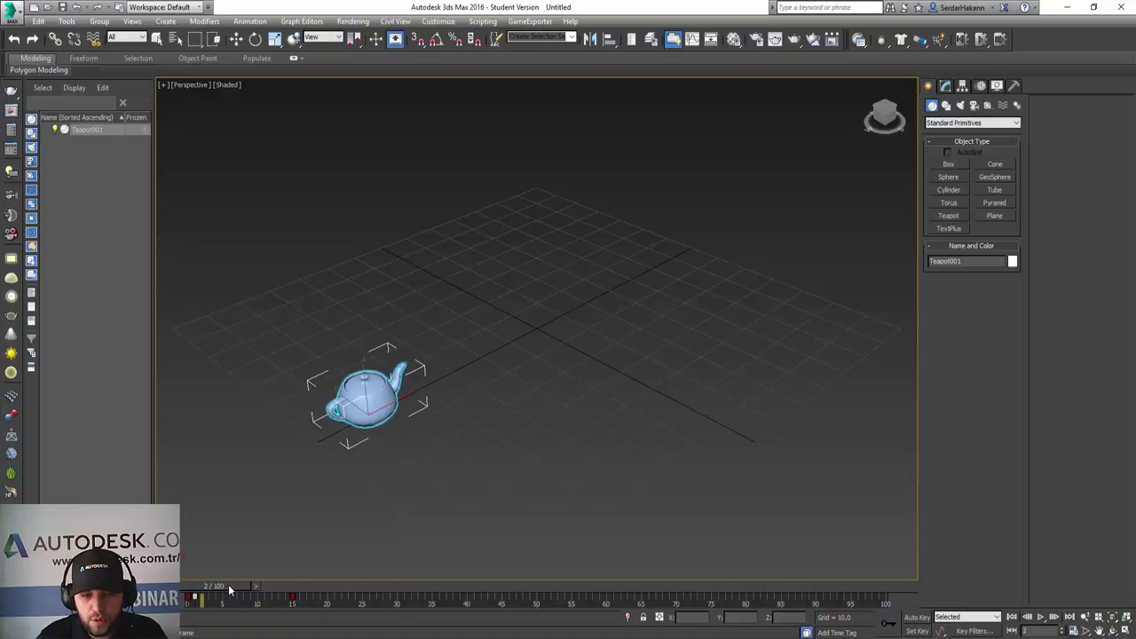
left_click_drag(248, 585, 258, 584)
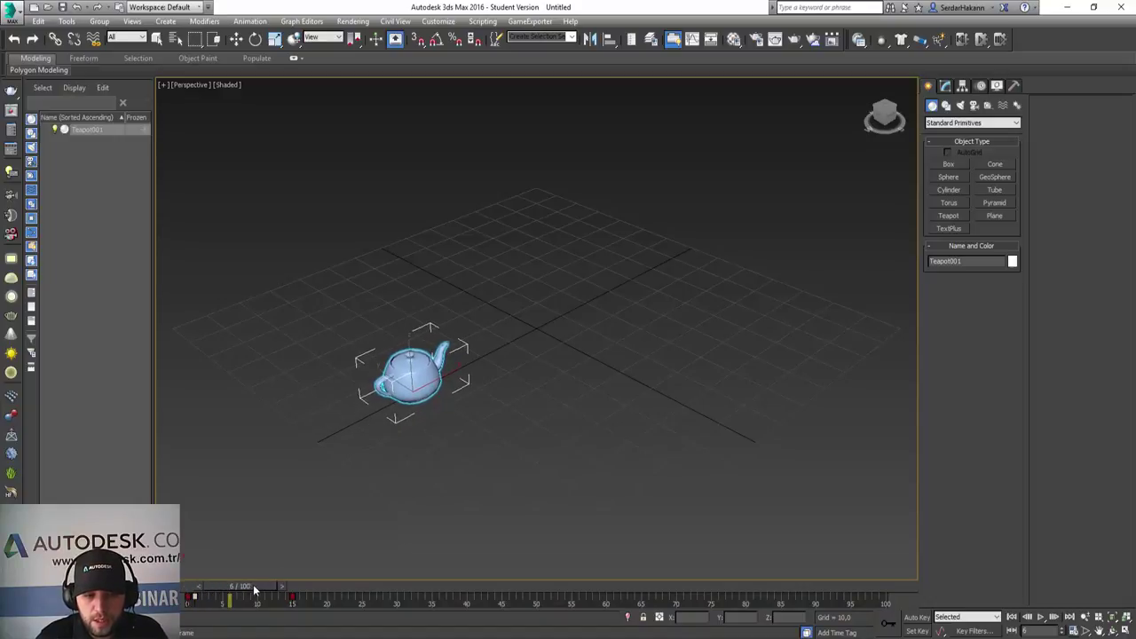
key("w")
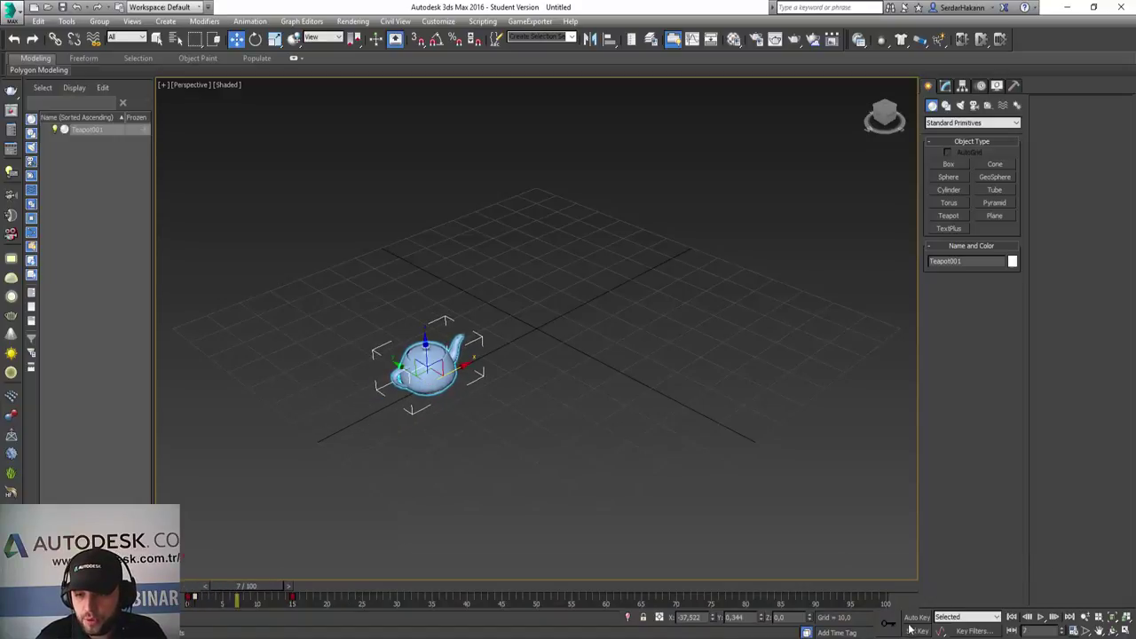
left_click(917, 616)
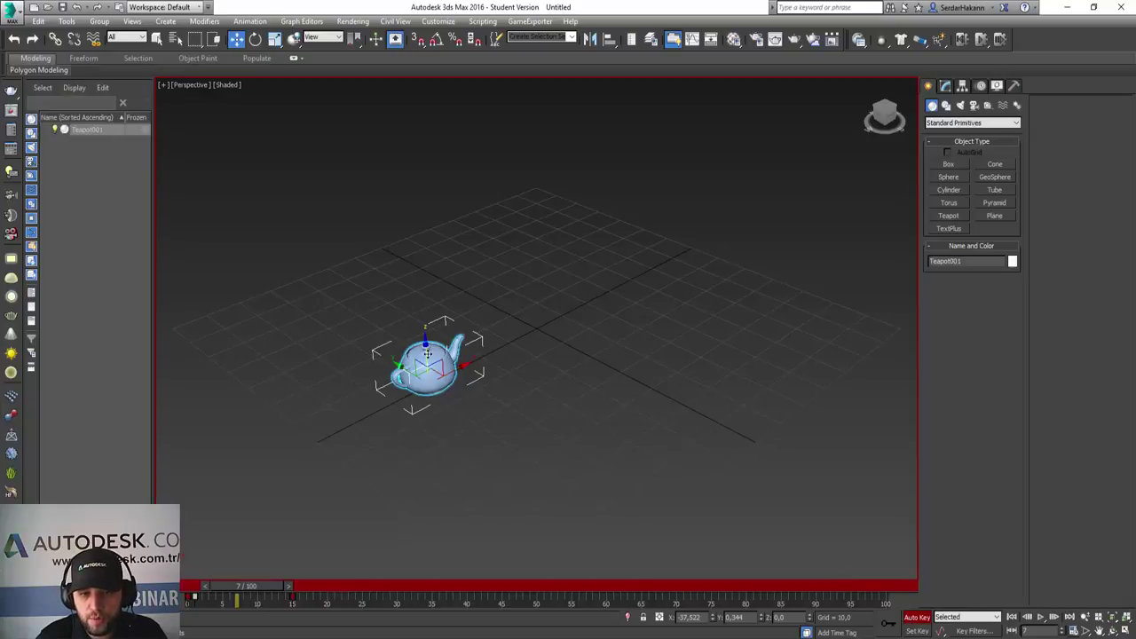
left_click_drag(427, 354, 434, 208)
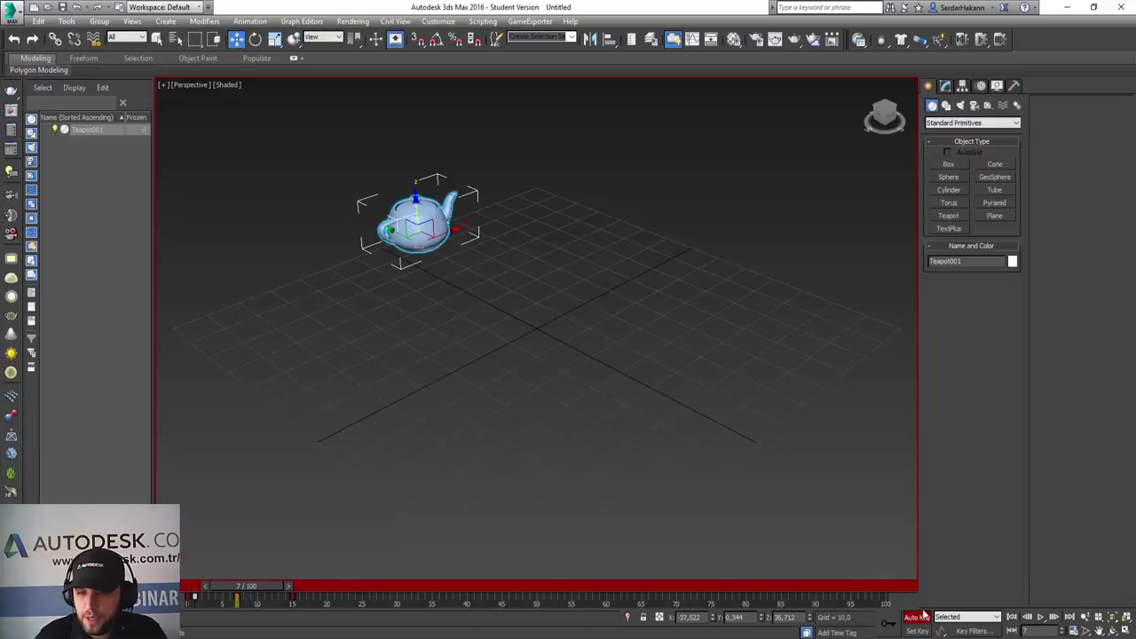
left_click(920, 621)
- Play the animation from frame 0 to check the motion, then return to frame 0
left_click(1012, 616)
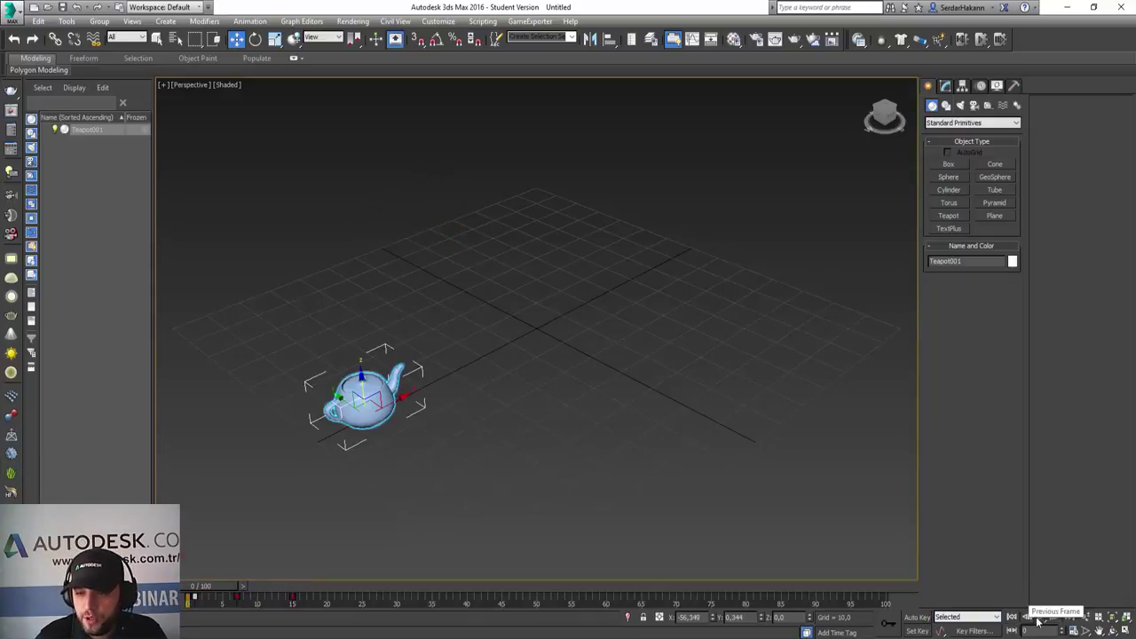
left_click(1042, 618)
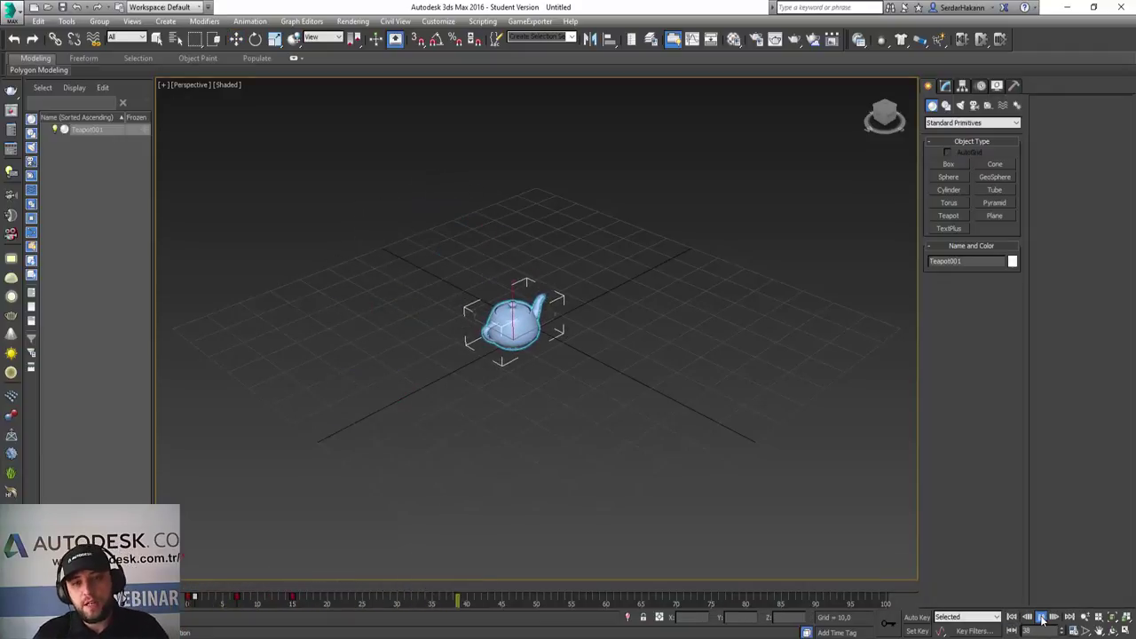
left_click(1041, 619)
key("Home")
key("w")
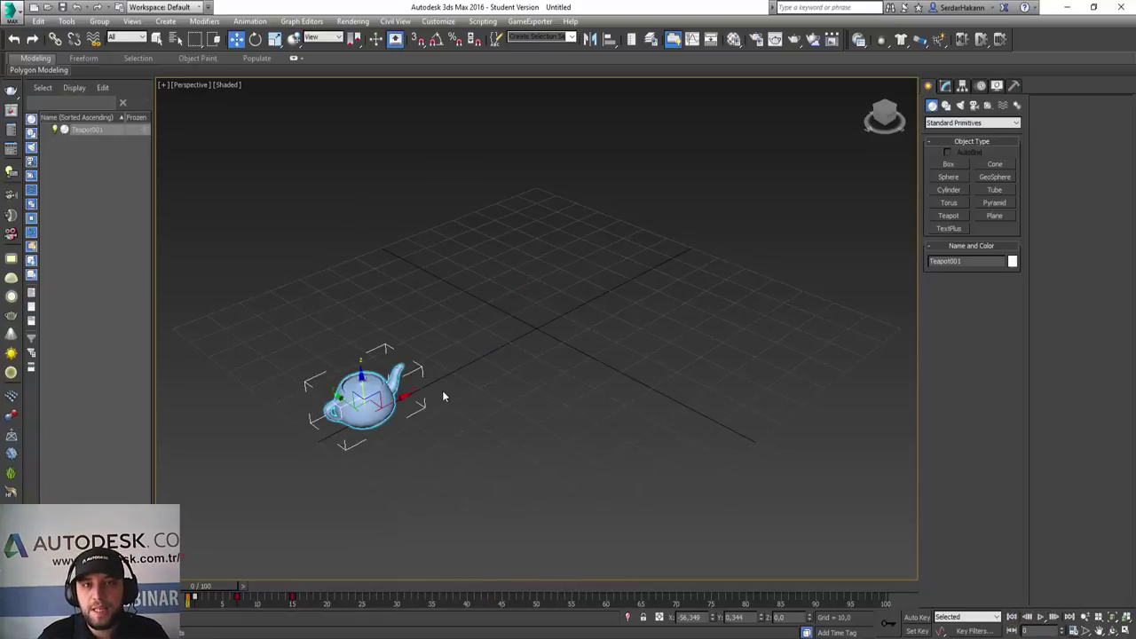
- Add a Stretch modifier to Teapot001
left_click(945, 86)
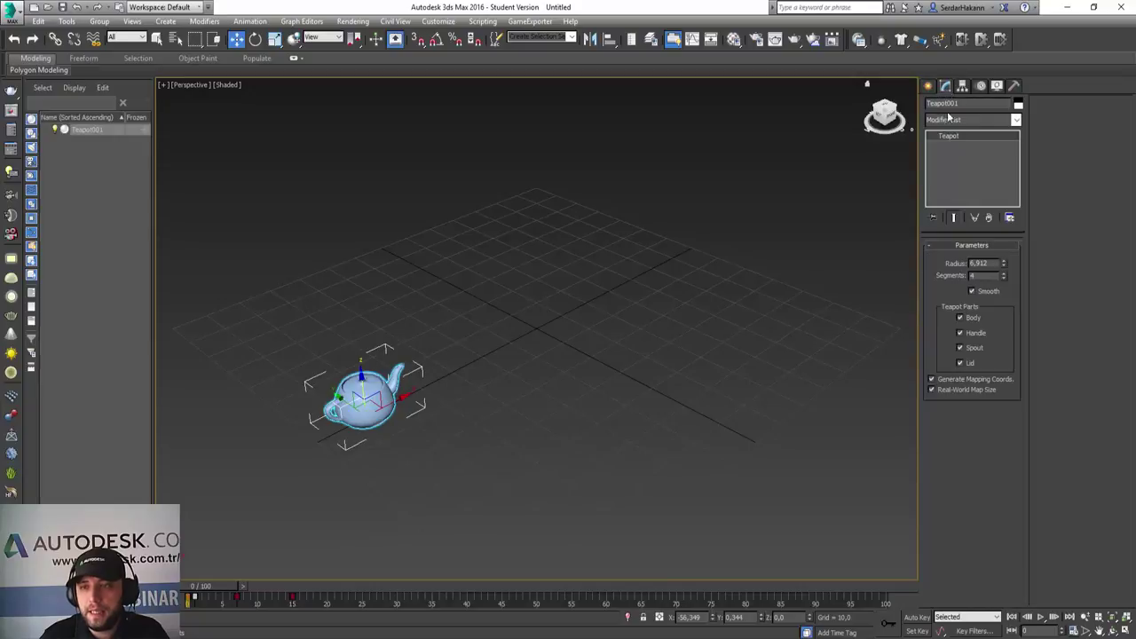
left_click(992, 119)
scroll(974, 331, "down", 10)
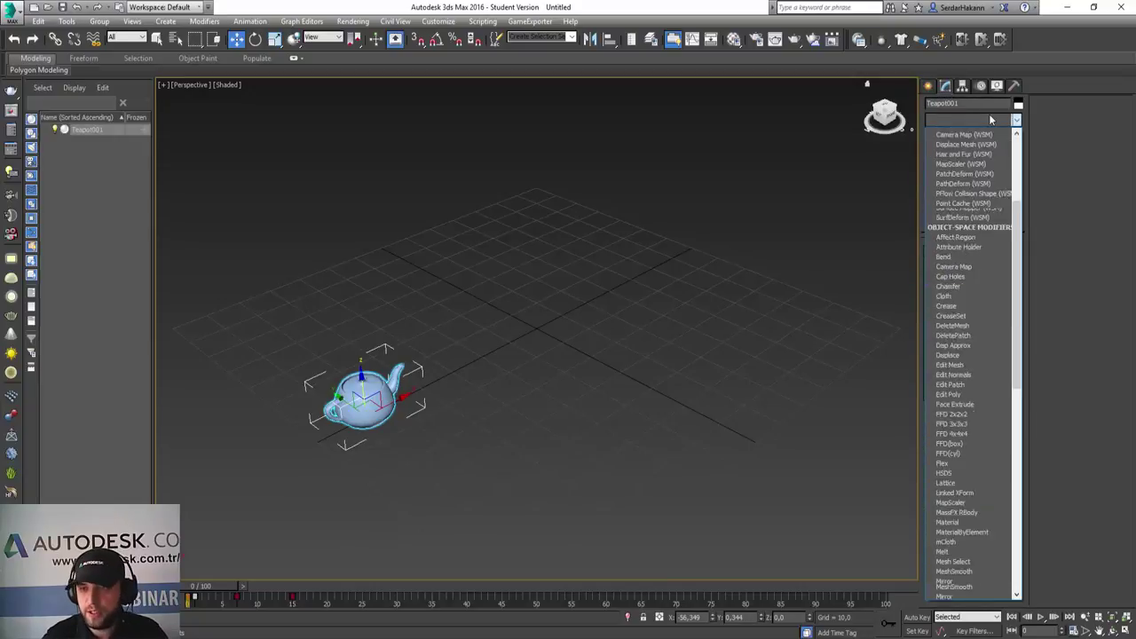
scroll(975, 330, "down", 10)
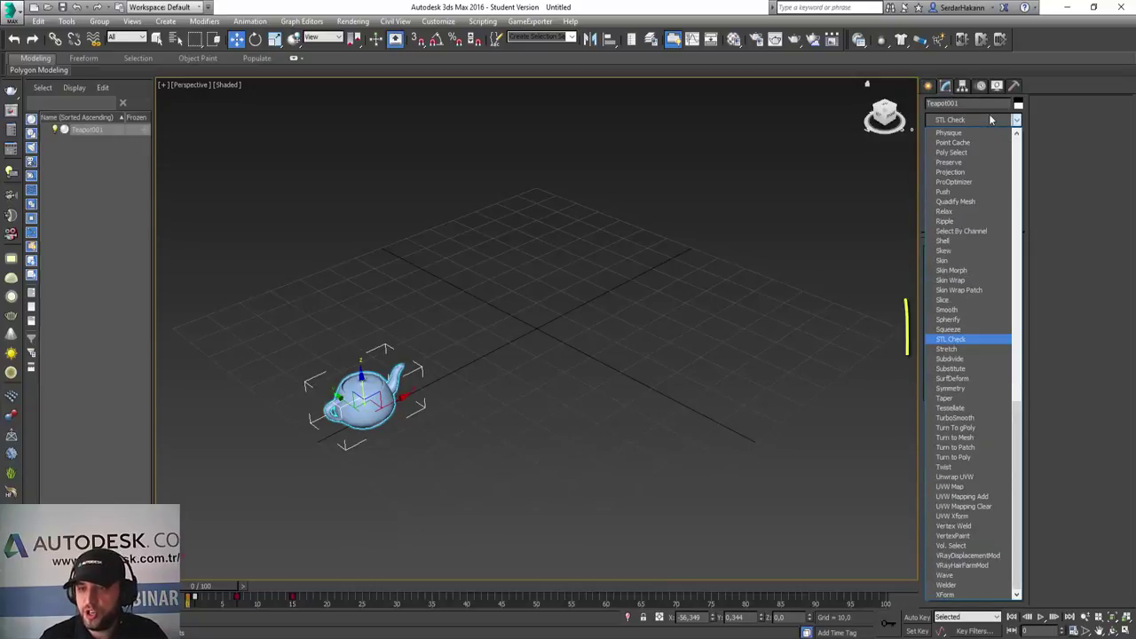
left_click(966, 348)
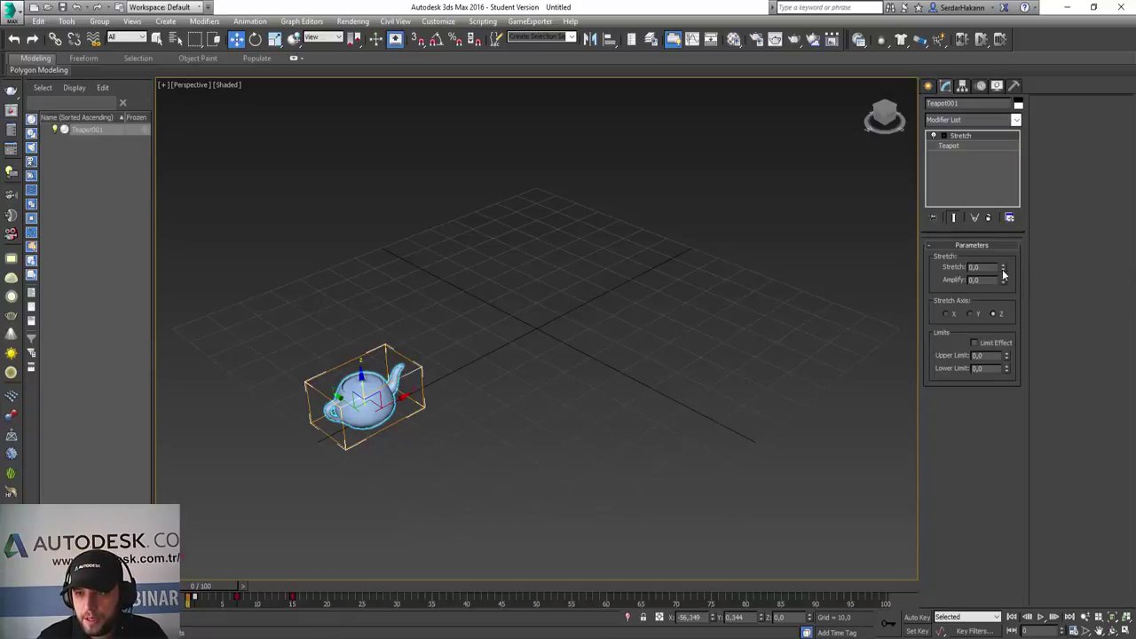
- Test Stretch values at frame 1, reset to 0, then turn on Auto Key and key Stretch -0.2
left_click(249, 585)
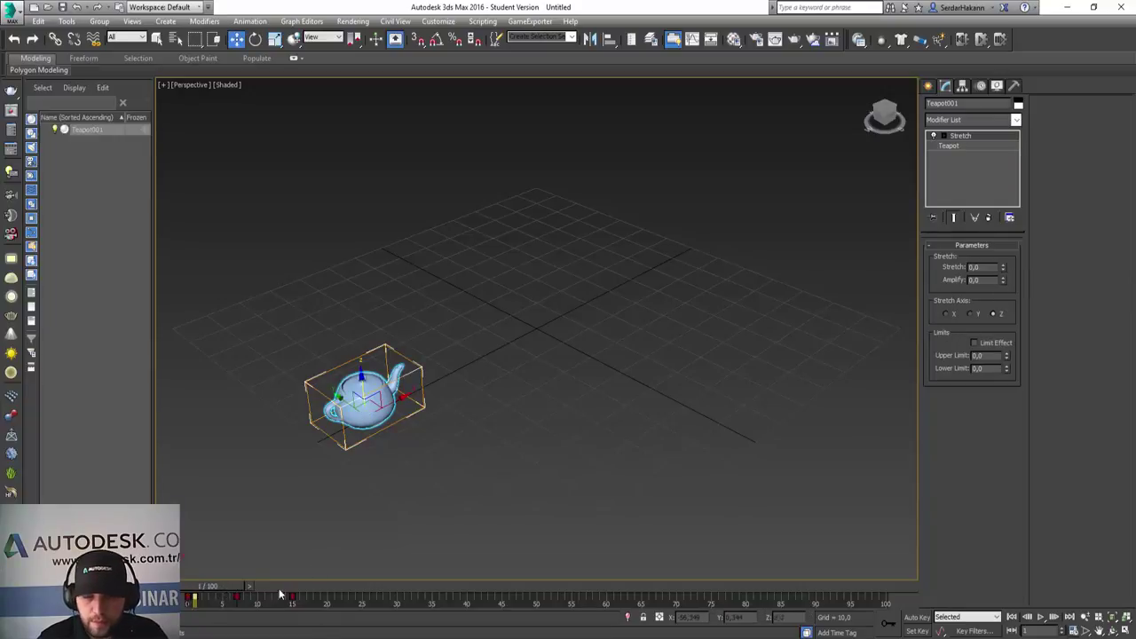
left_click(1004, 271)
left_click(1004, 271)
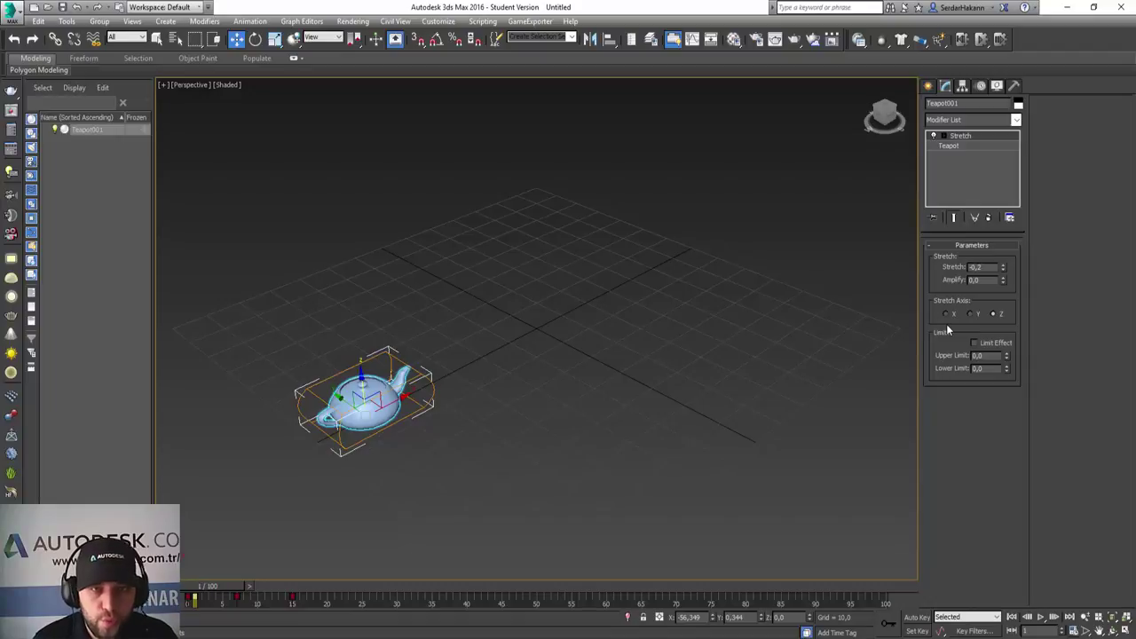
right_click(1004, 272)
left_click(917, 617)
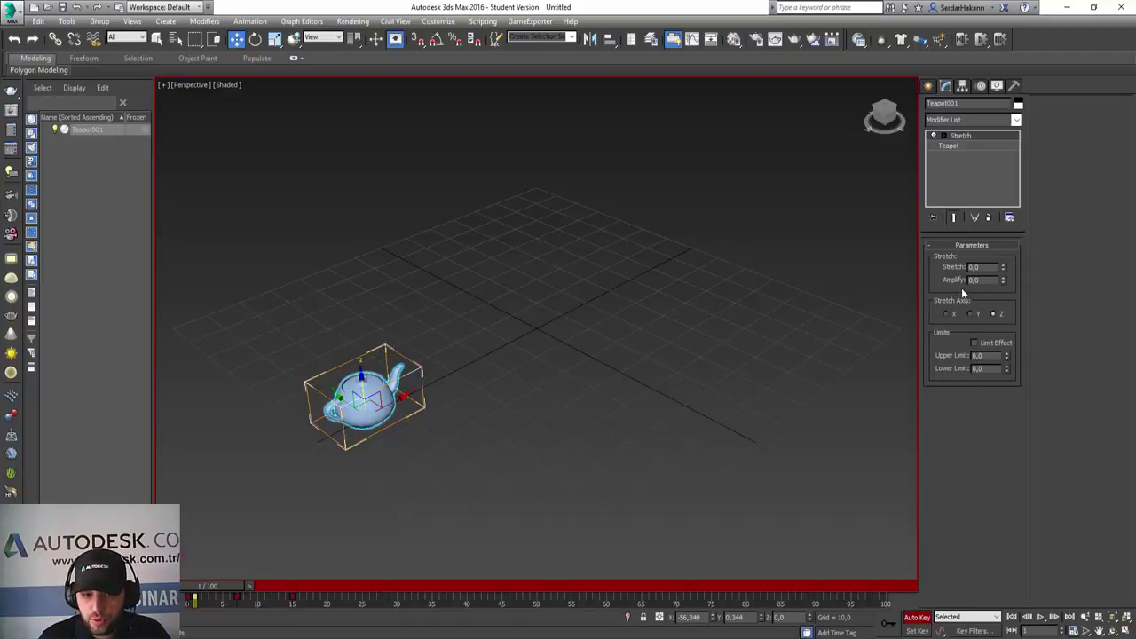
left_click(1003, 272)
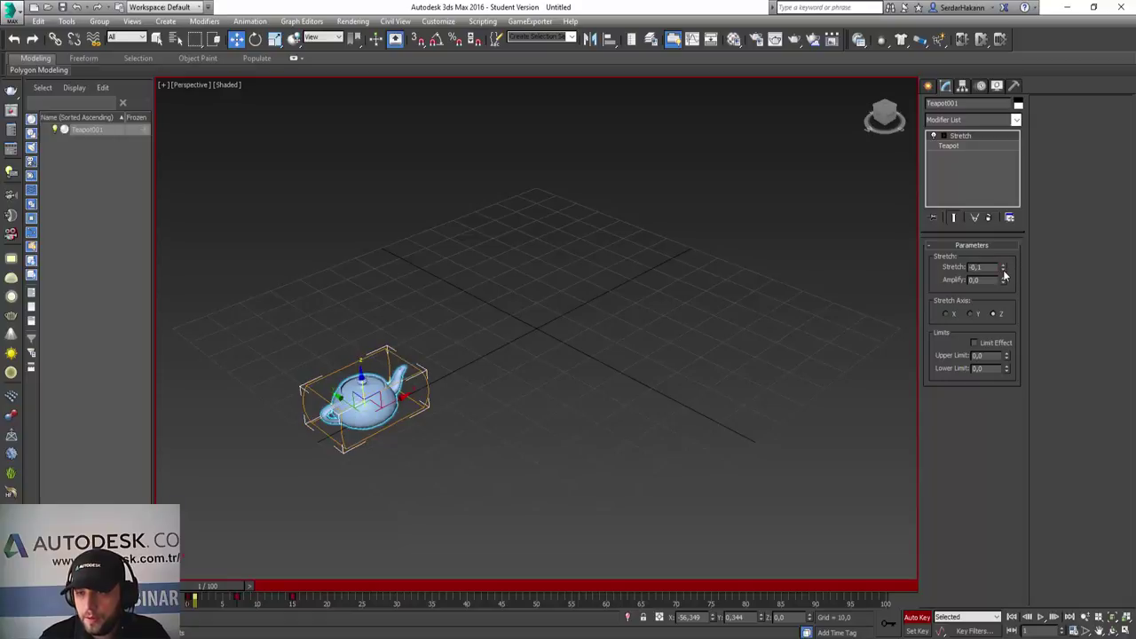
left_click(1003, 271)
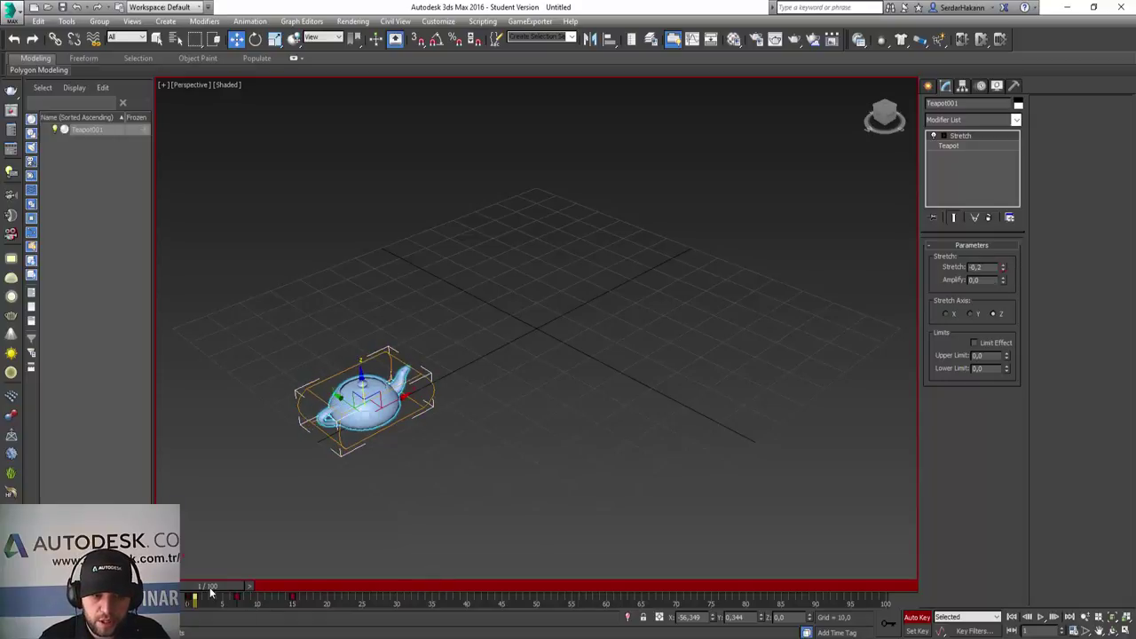
- Key Stretch 0.3 at frame 5, then -0.1 at frame 9
left_click_drag(214, 584, 229, 582)
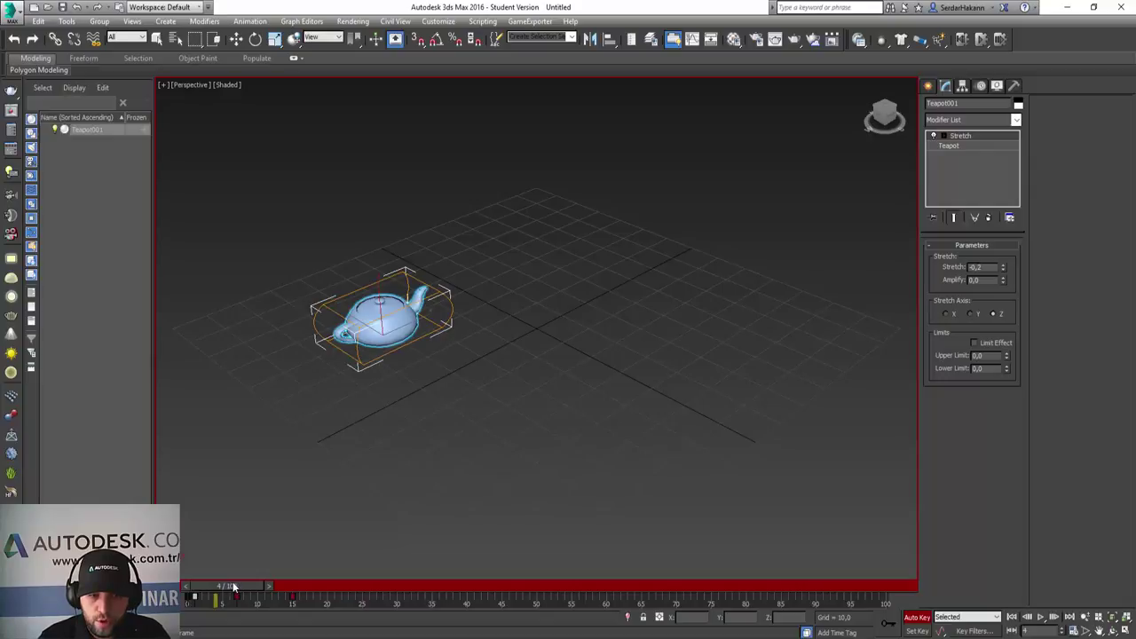
key("w")
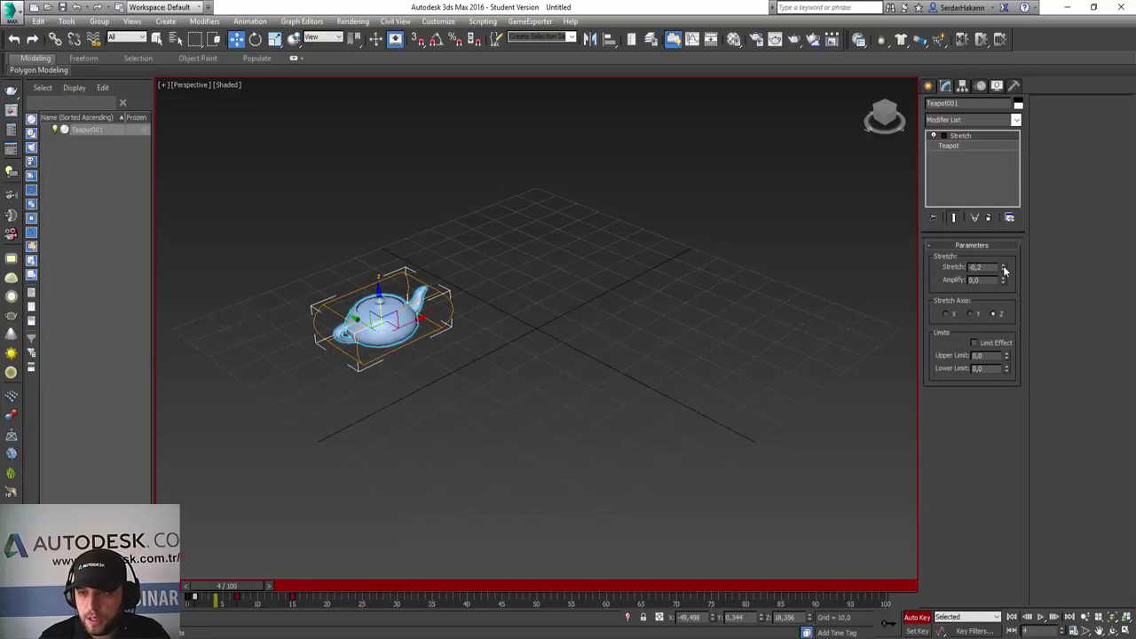
left_click(234, 585)
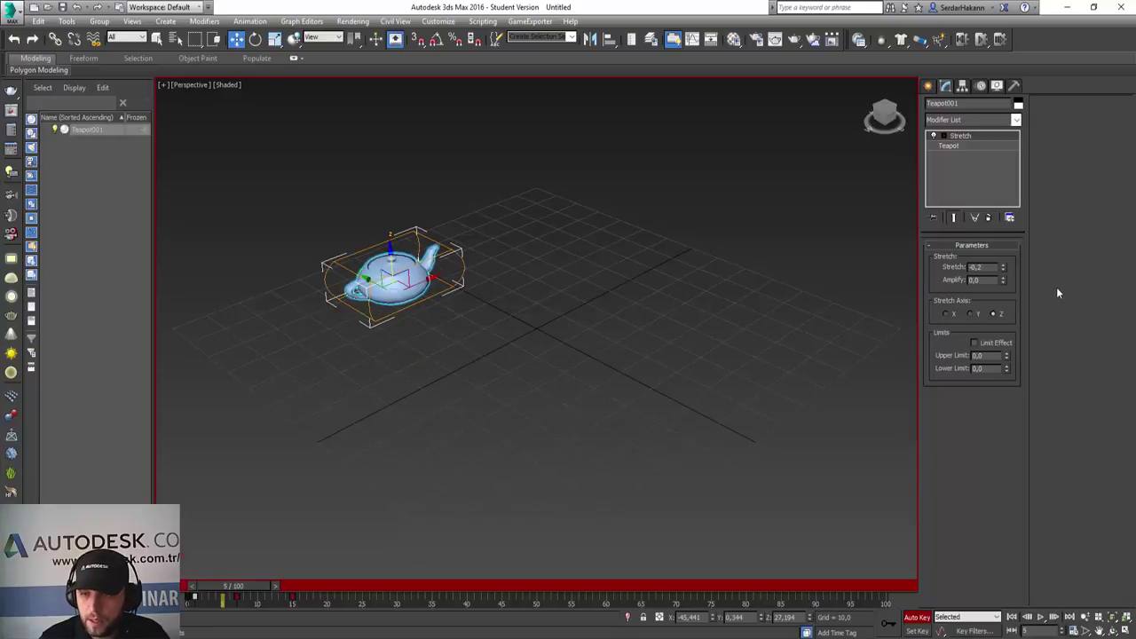
left_click_drag(1004, 267, 1005, 267)
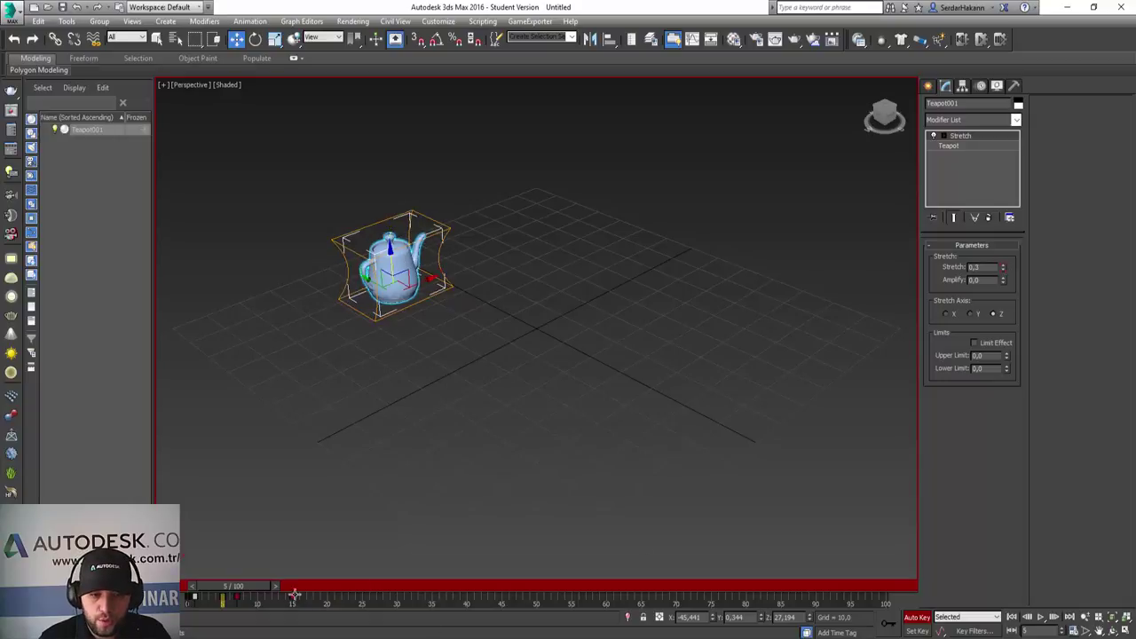
left_click_drag(236, 589, 263, 587)
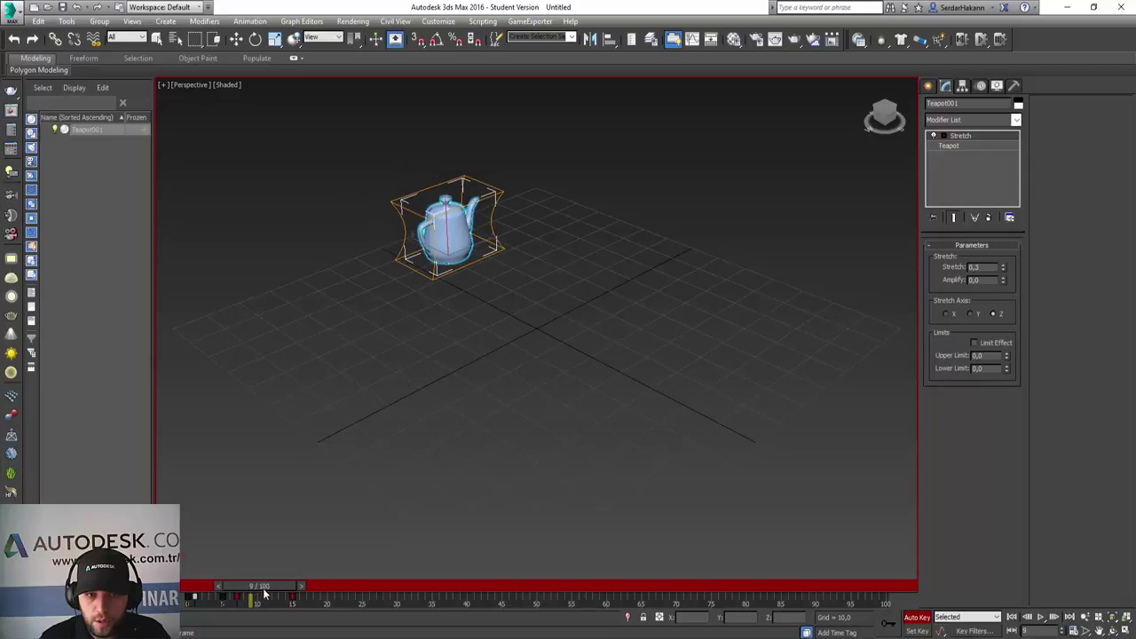
key("w")
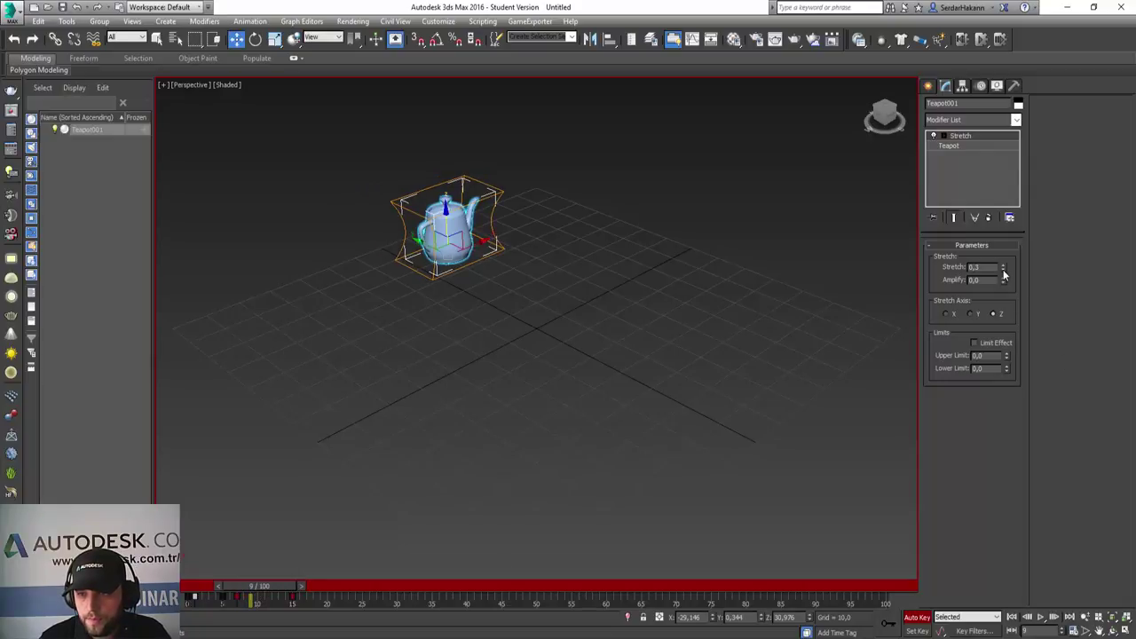
left_click_drag(1004, 273, 1004, 268)
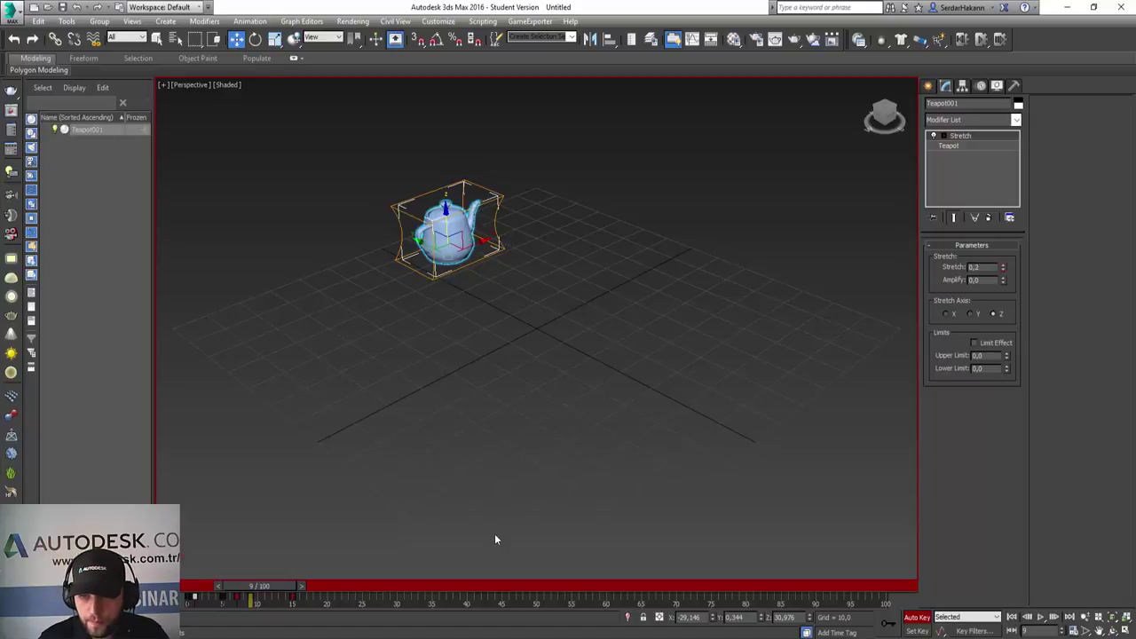
- Key Stretch 0.2 and 0.1 around frames 9–11, then -0.1 at frame 14
key("q")
left_click_drag(274, 587, 304, 586)
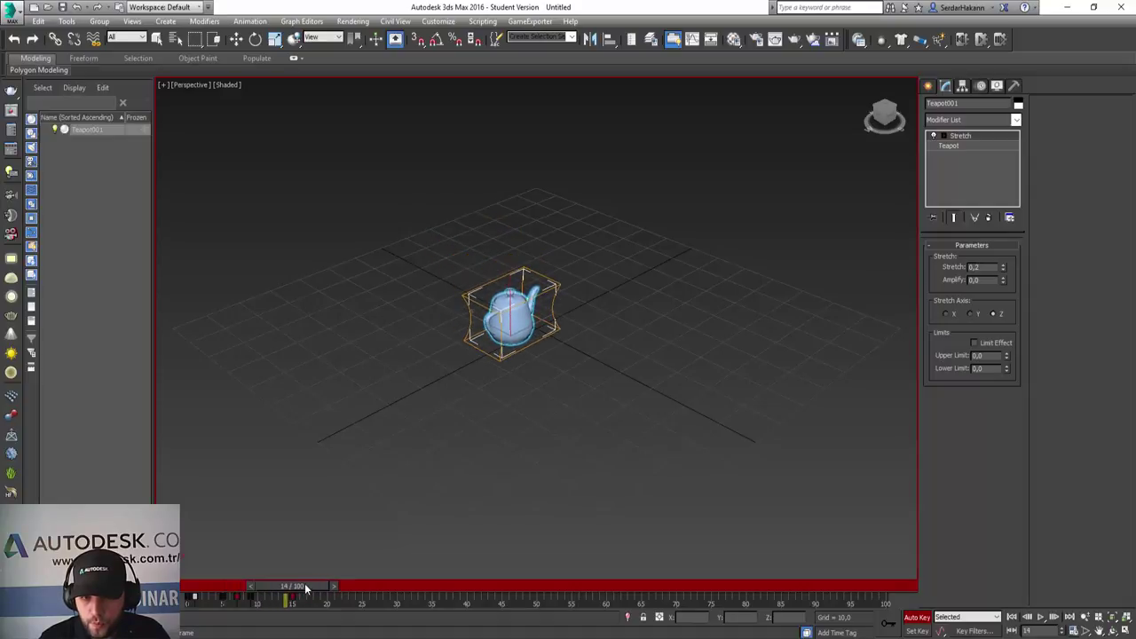
key("w")
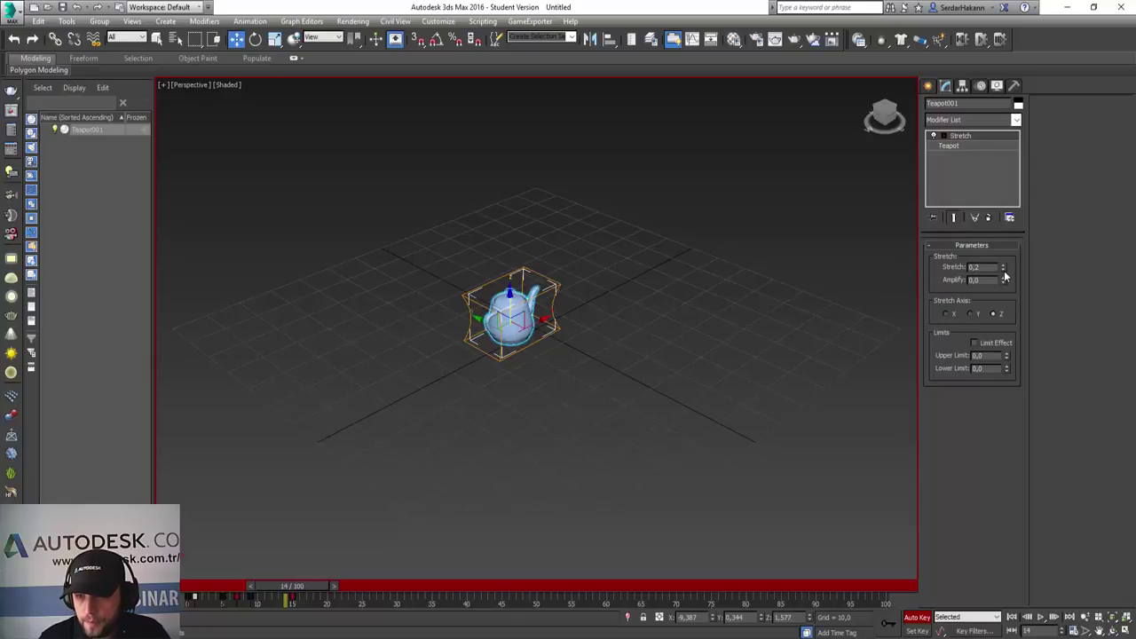
left_click(1005, 275)
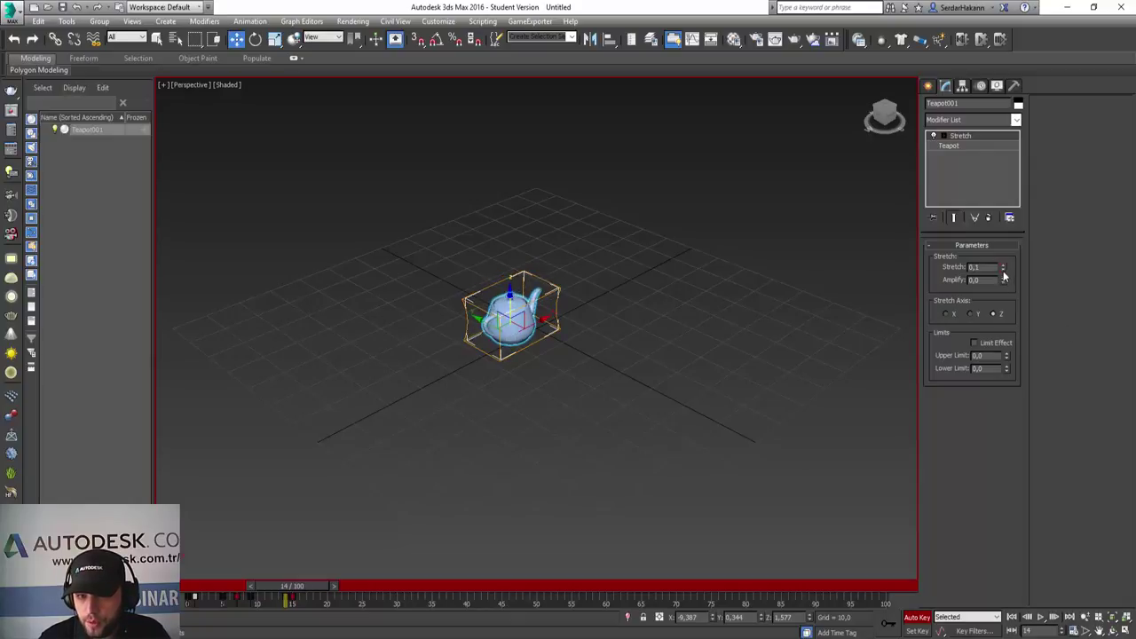
left_click(1004, 272)
left_click(1004, 272)
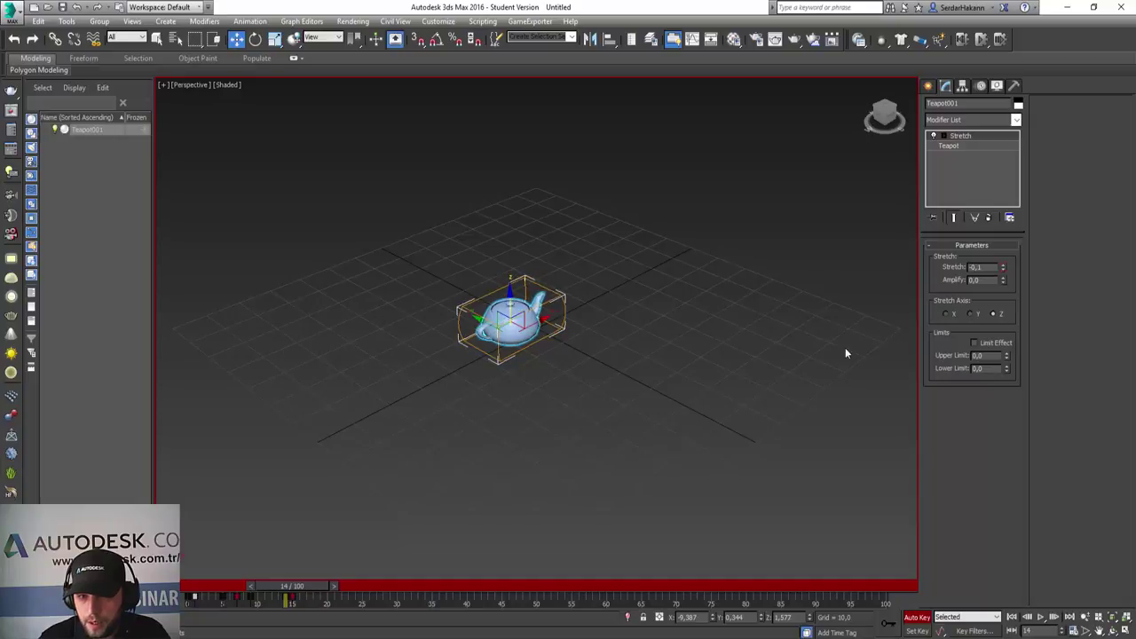
- Key Stretch -0.3 at frame 15 and 0 at frame 16, then turn Auto Key off
left_click_drag(300, 587, 304, 587)
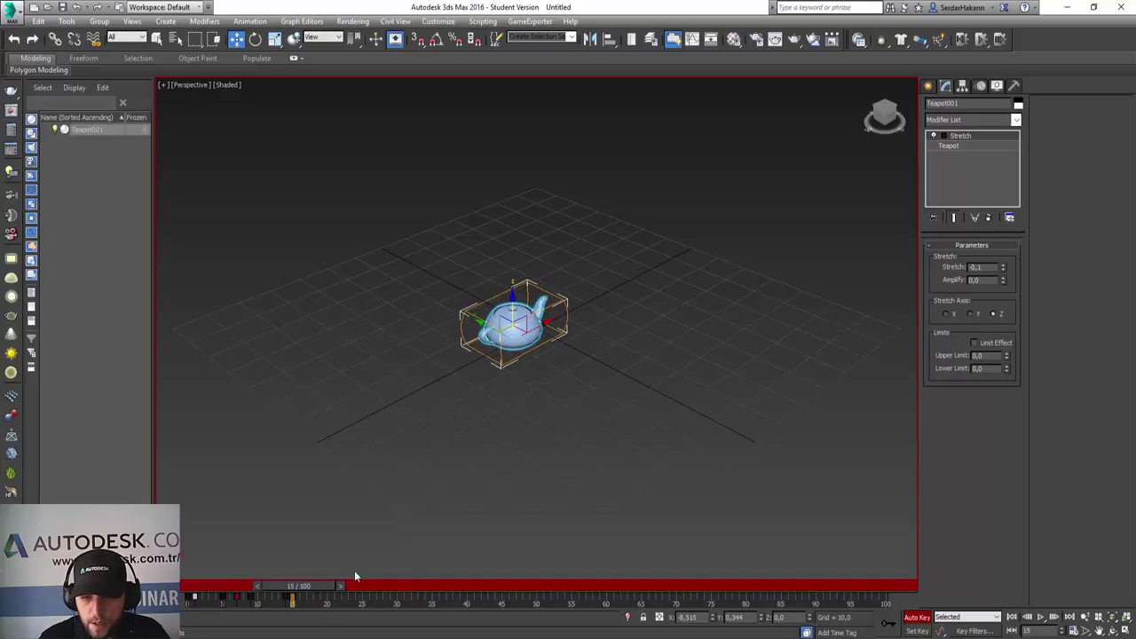
left_click(1004, 270)
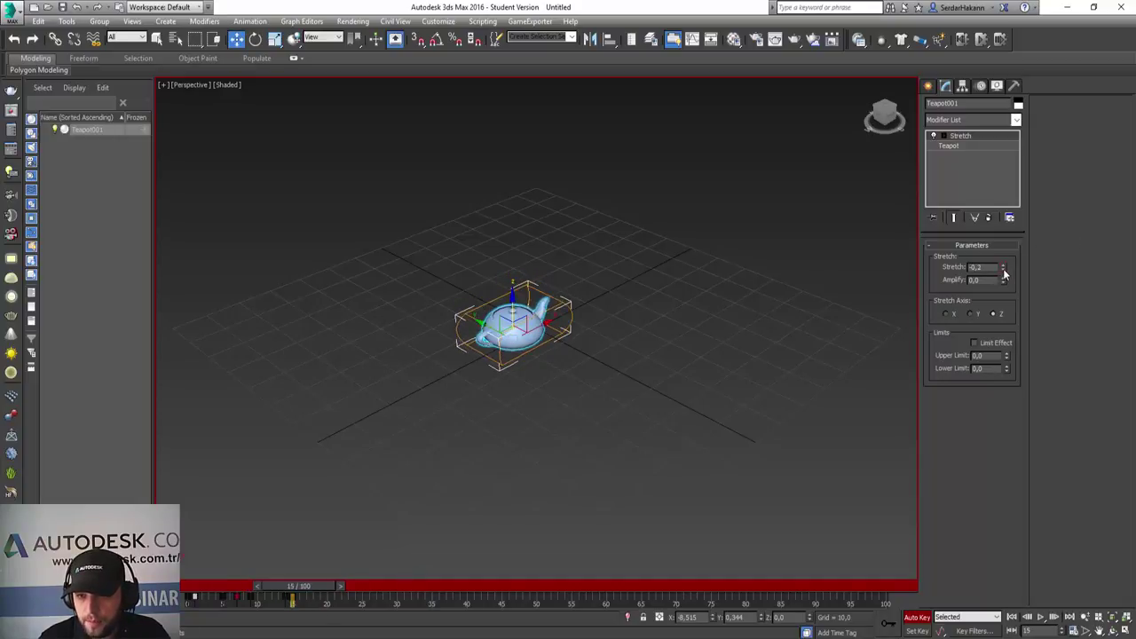
left_click(1004, 272)
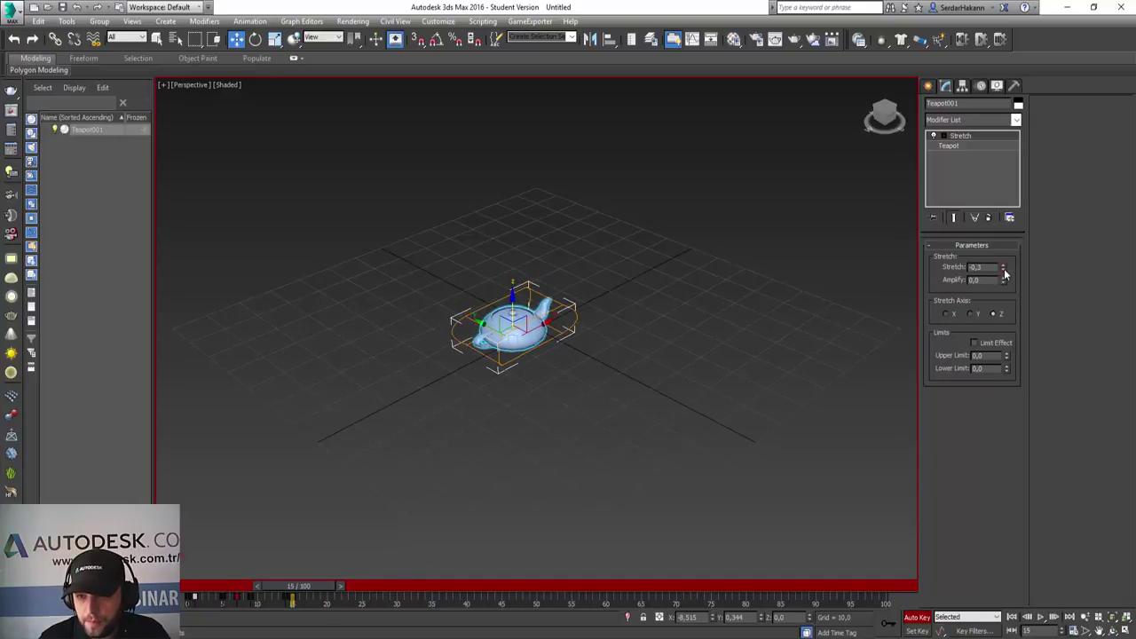
left_click(292, 599)
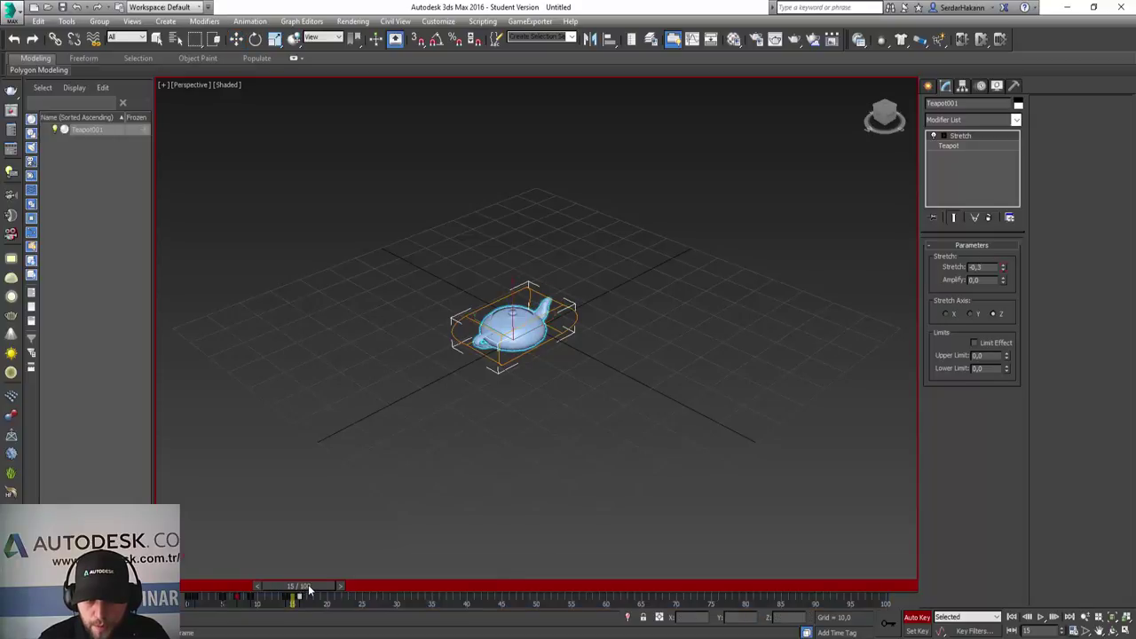
left_click_drag(304, 585, 313, 583)
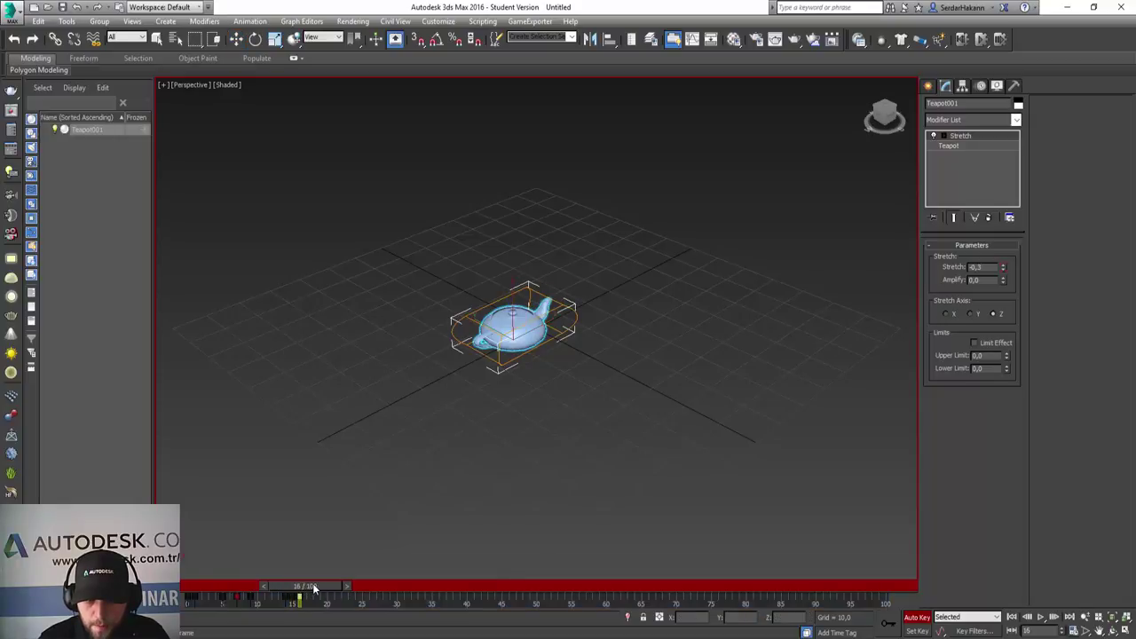
right_click(1003, 272)
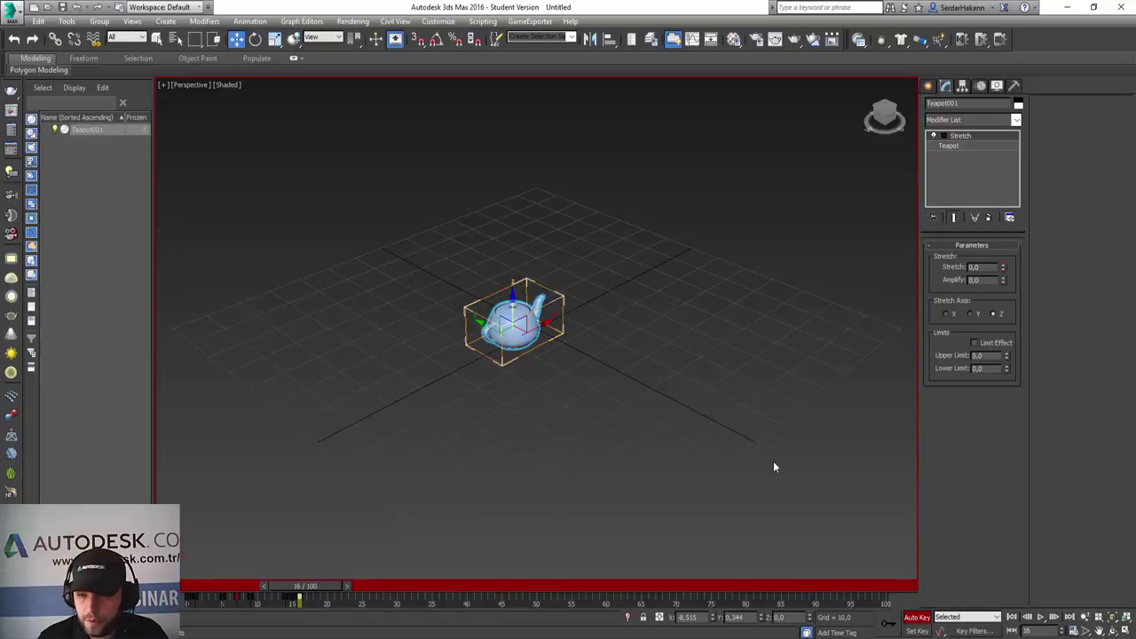
left_click(915, 619)
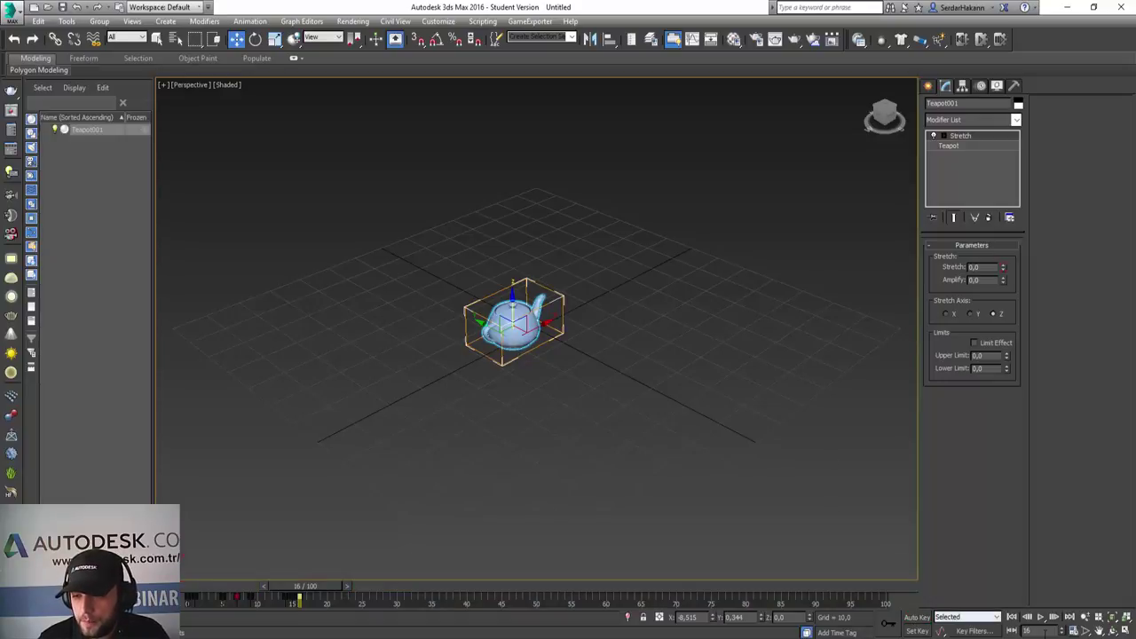
- Rewind to frame 0 and play through the squash-and-stretch animation, then stop
left_click(1073, 631)
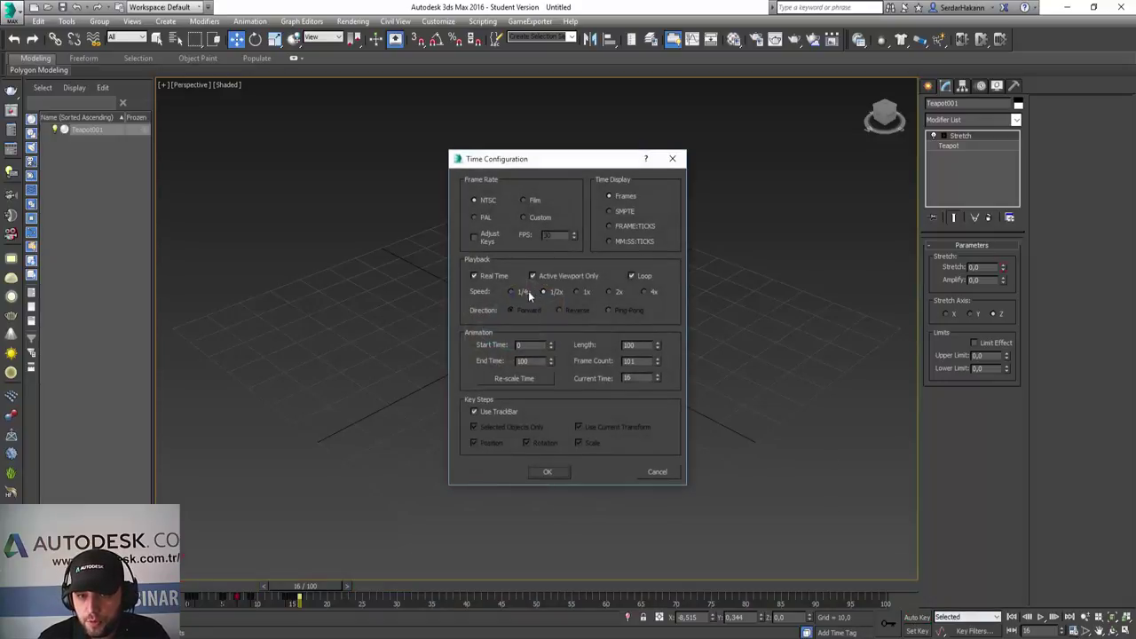
left_click(548, 472)
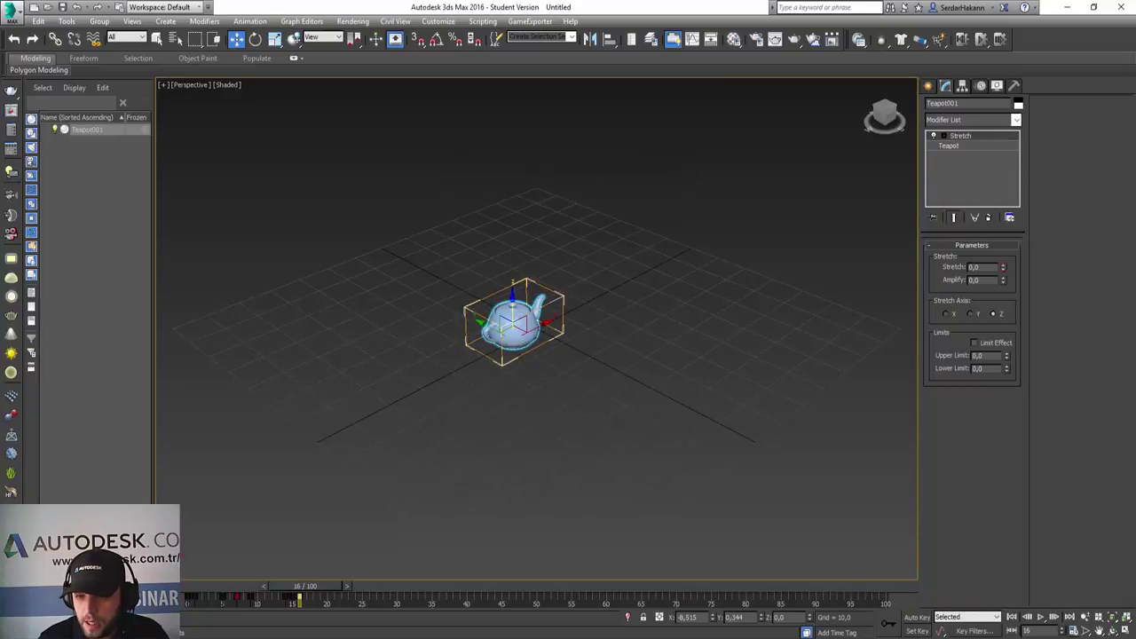
left_click(1014, 617)
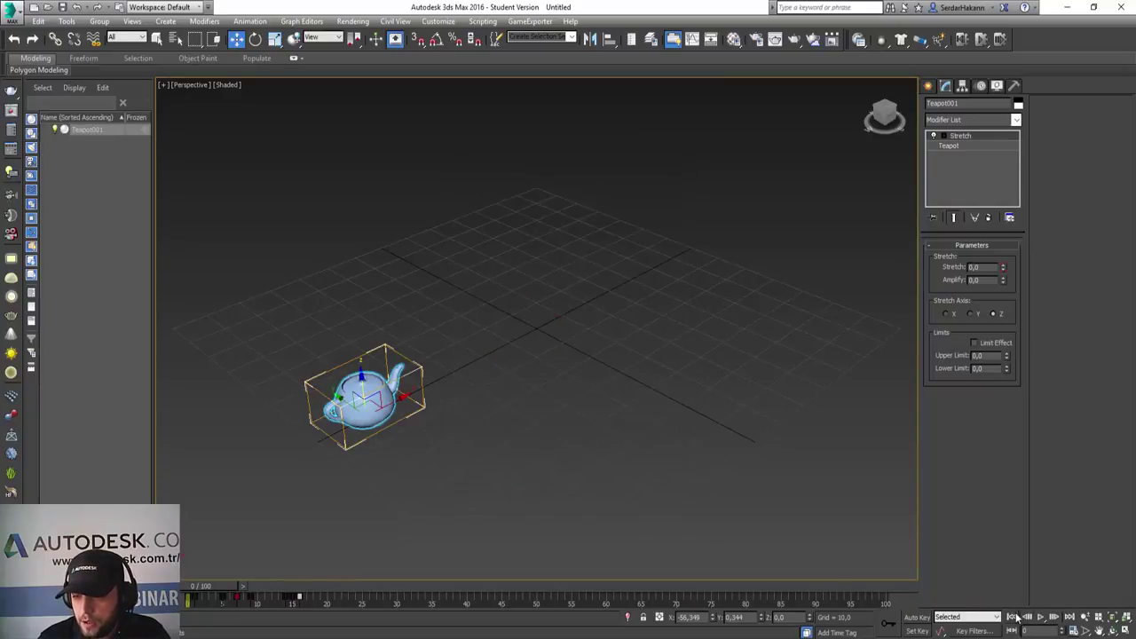
left_click(1041, 617)
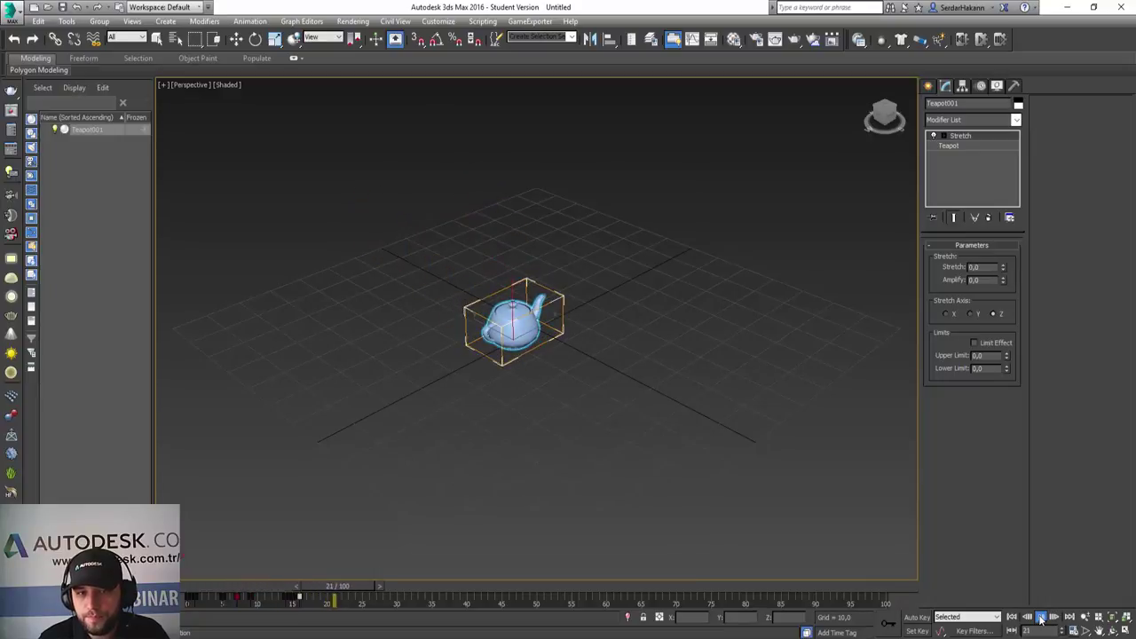
left_click(1012, 617)
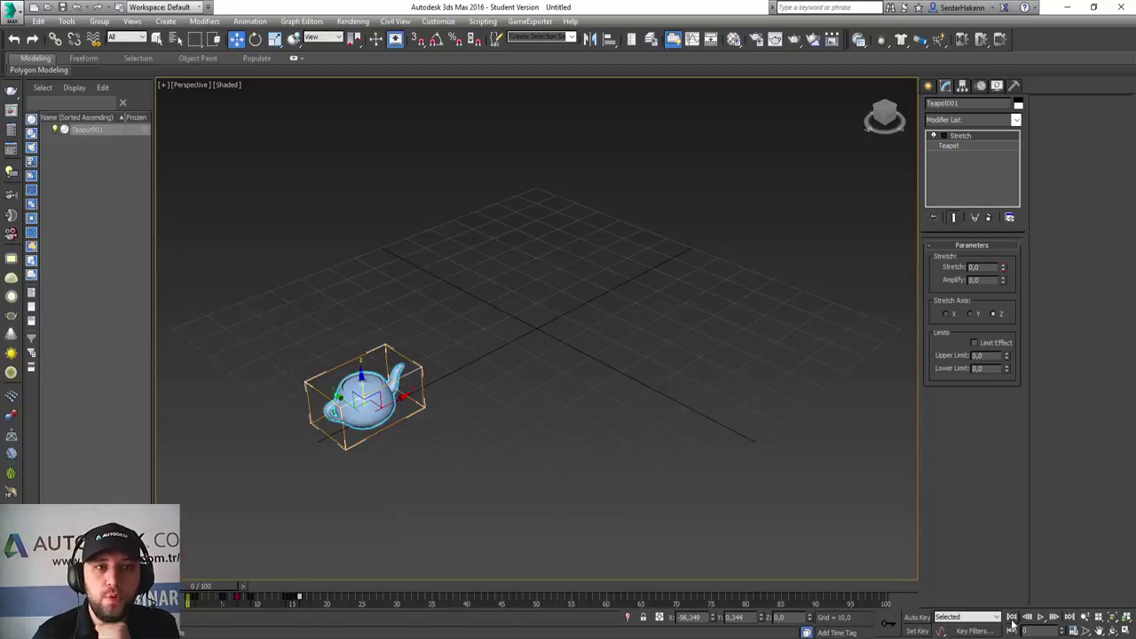
- Create a preset including Transform, filtering out Matrix3, Point 3, Rotation and Float, storing all four controllers
left_click(250, 22)
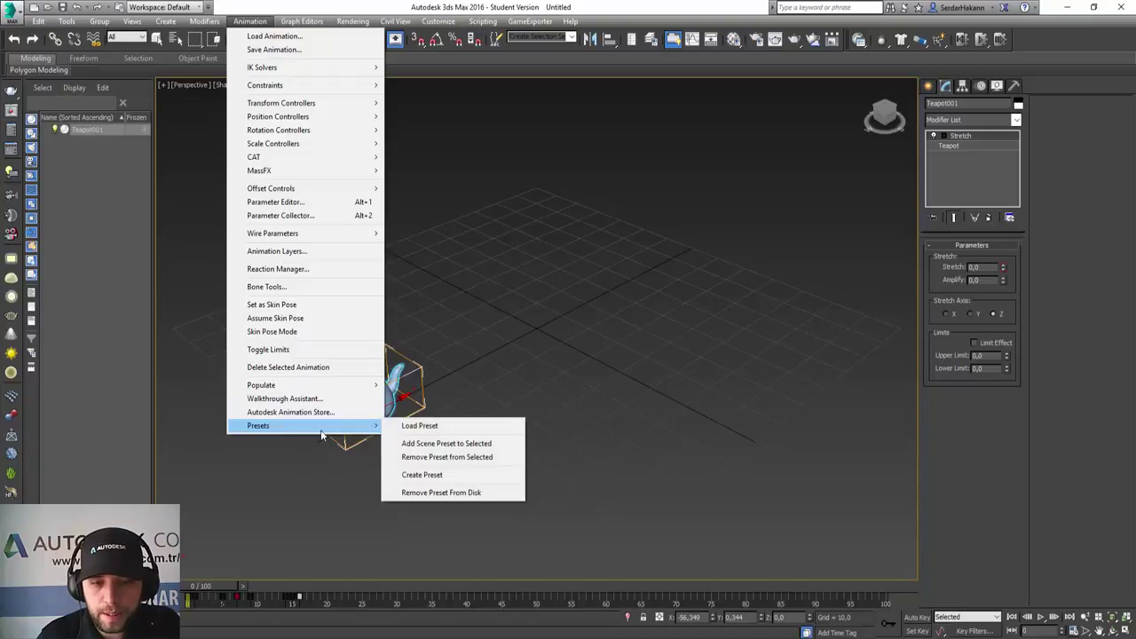
mouse_move(301, 425)
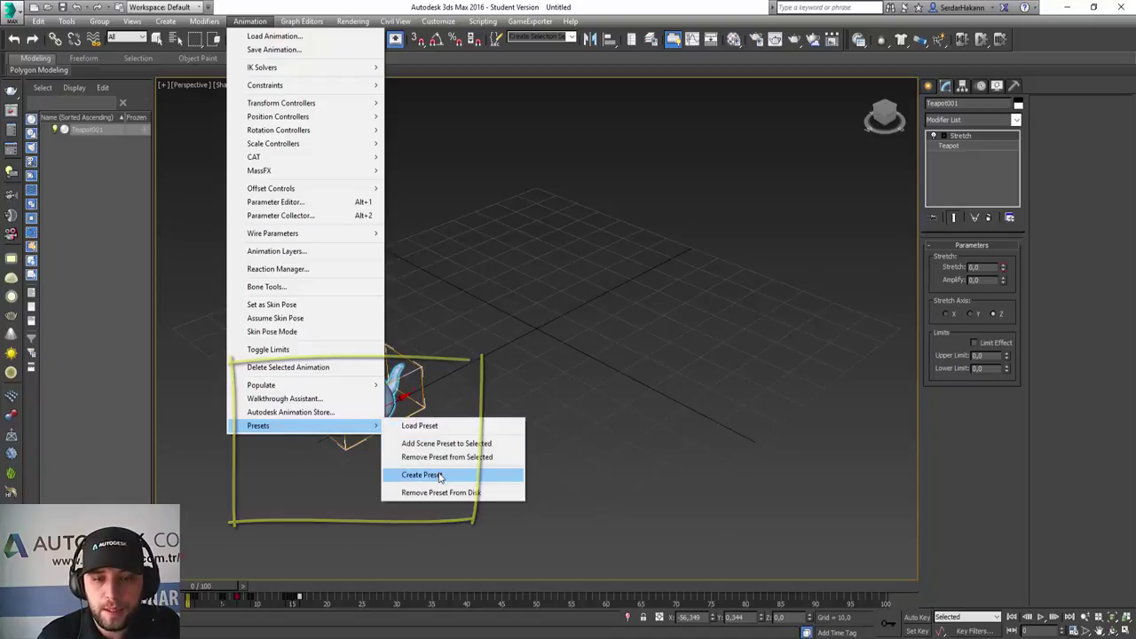
left_click(422, 475)
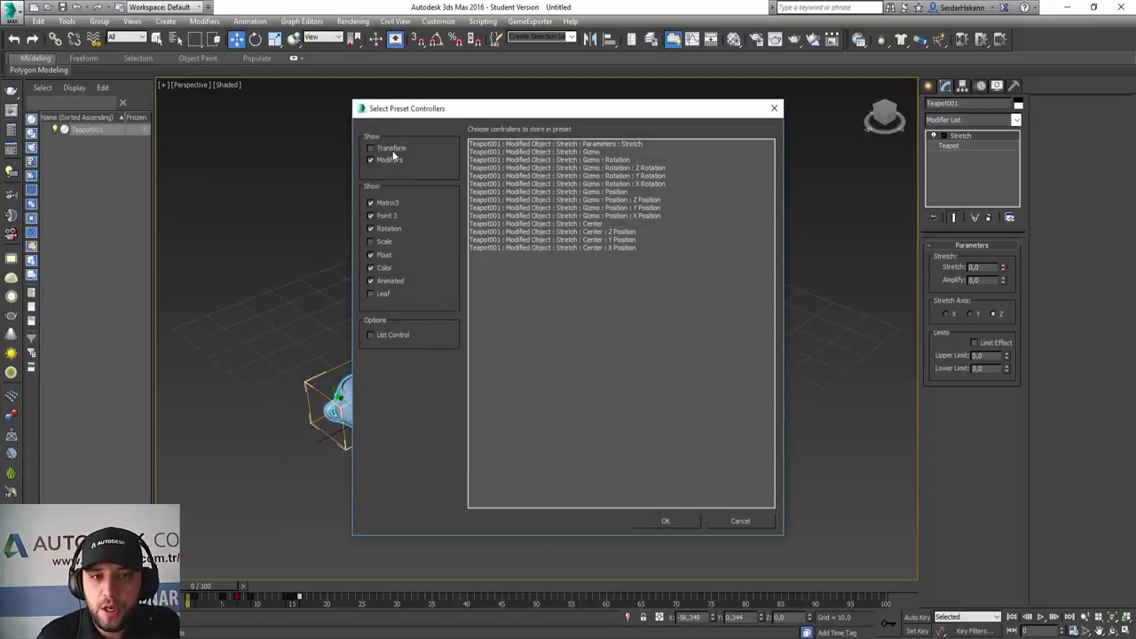
left_click(386, 148)
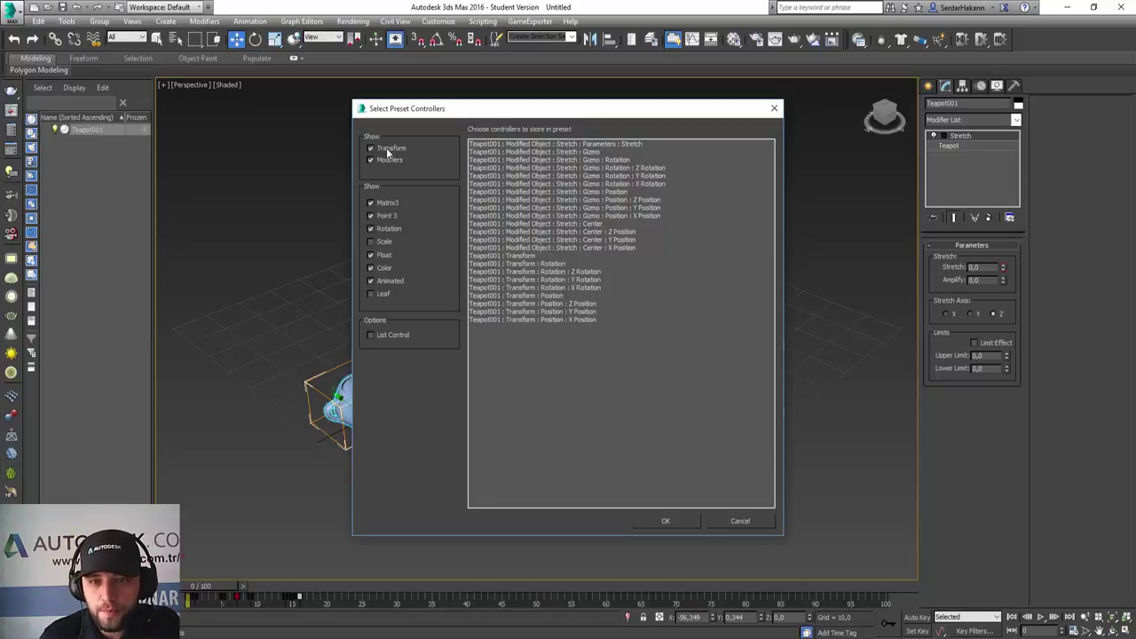
left_click(391, 204)
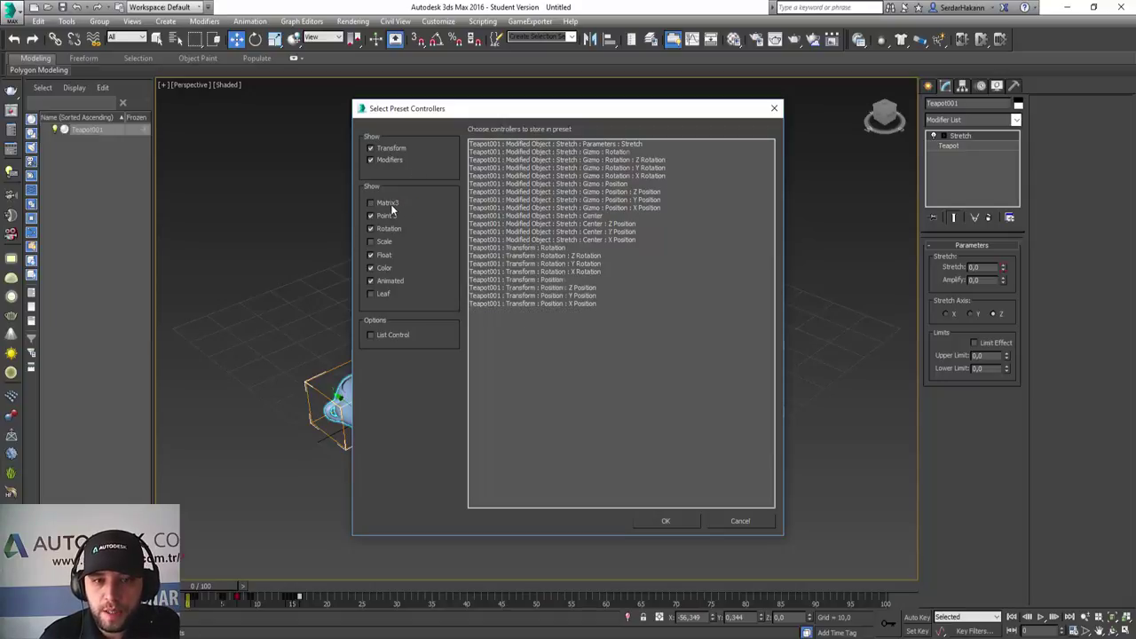
left_click(389, 215)
left_click(391, 229)
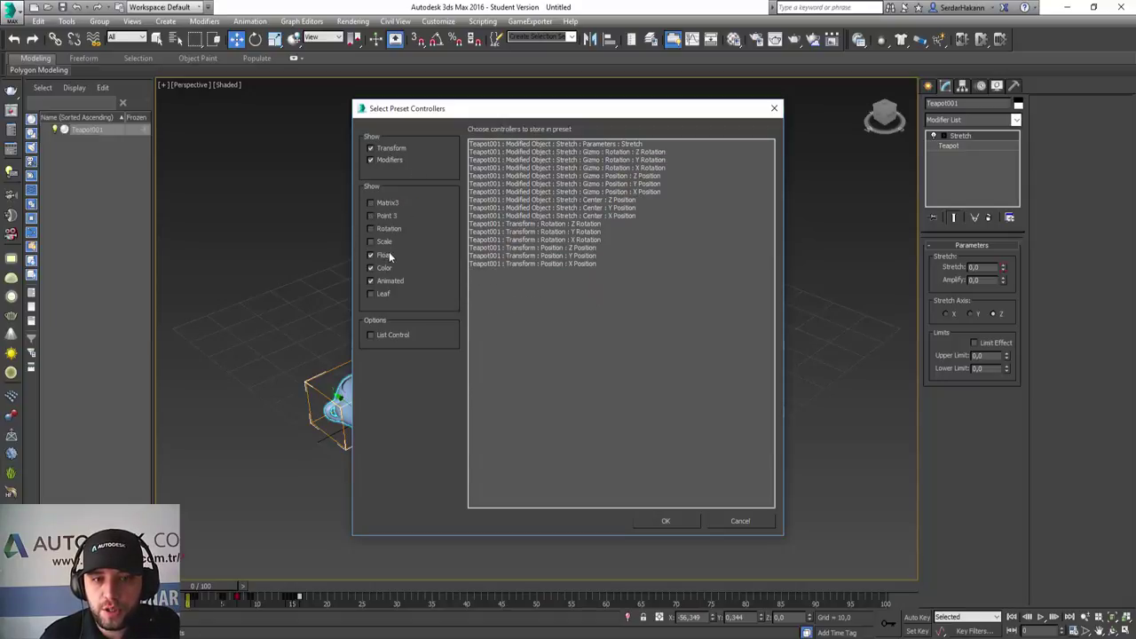
left_click(383, 255)
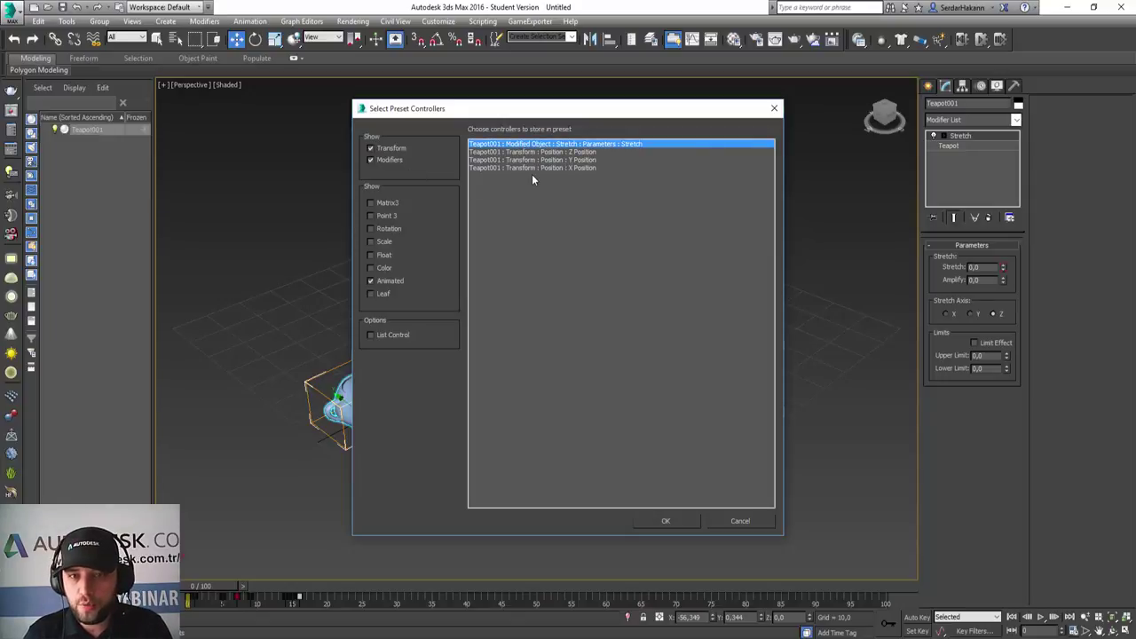
left_click_drag(524, 145, 538, 177)
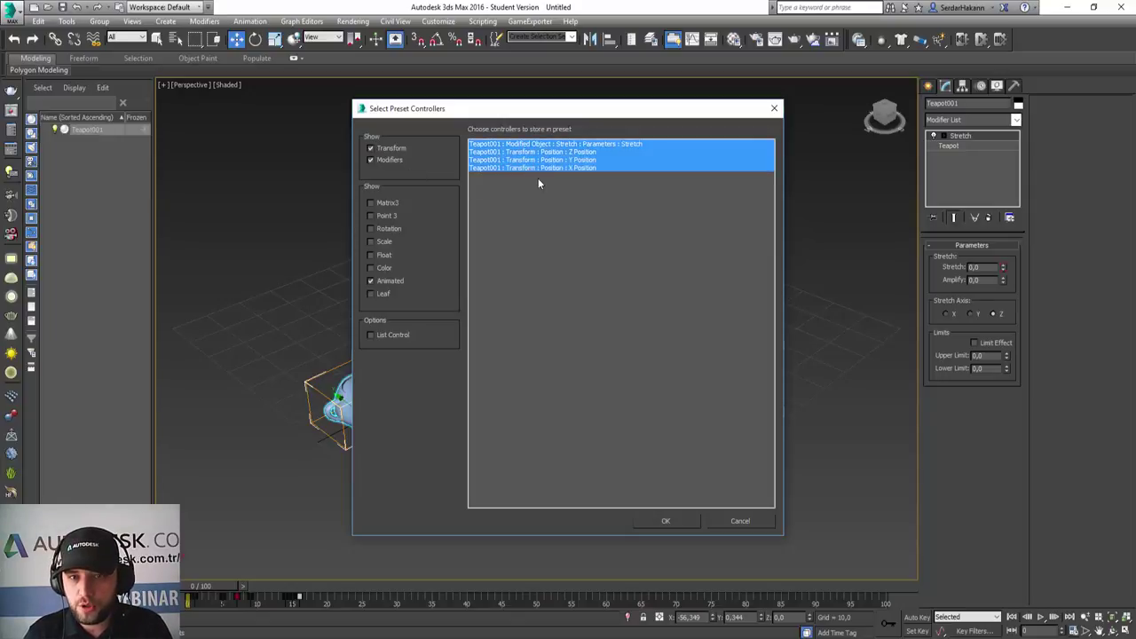
left_click(678, 522)
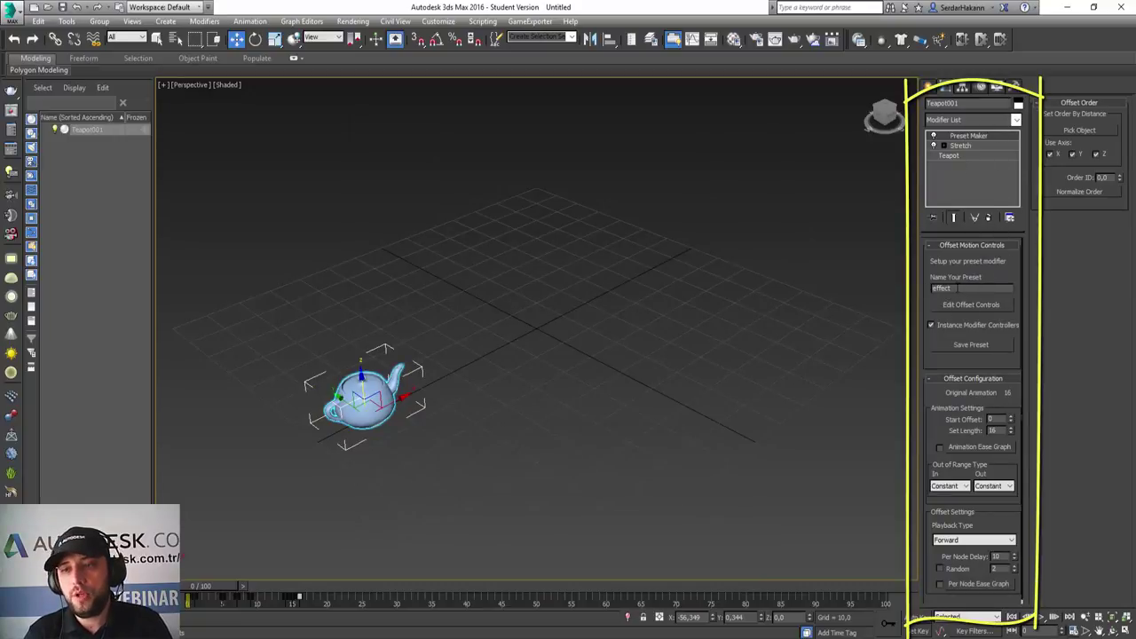
- Enter Teapot_Animation as the preset name in Preset Maker and save the preset
double_click(941, 289)
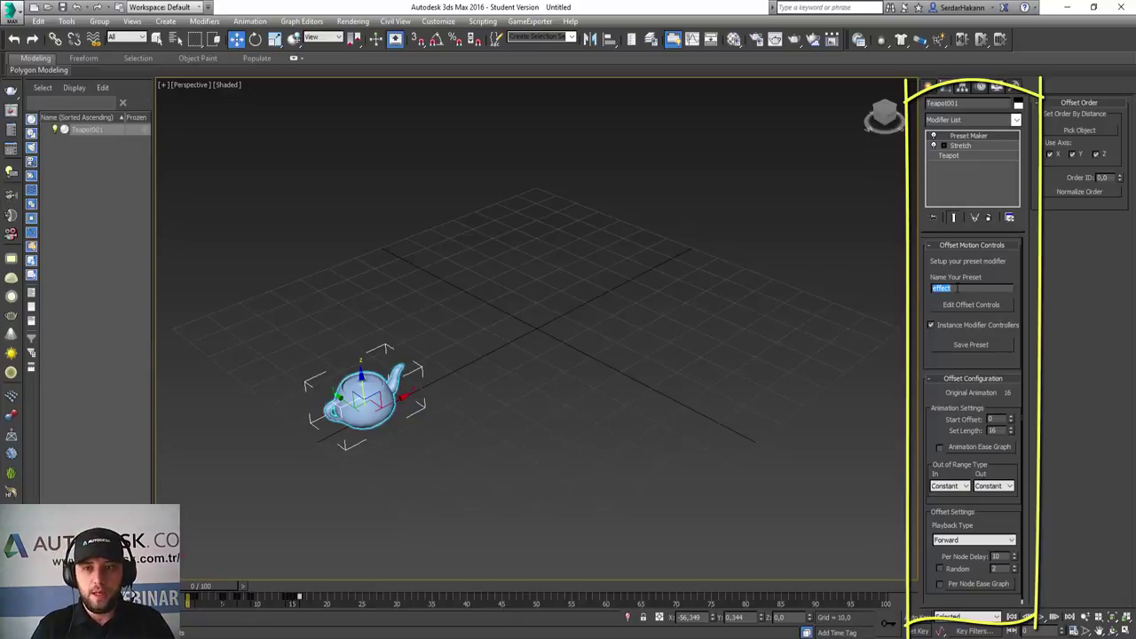
type("Teapot_Animation")
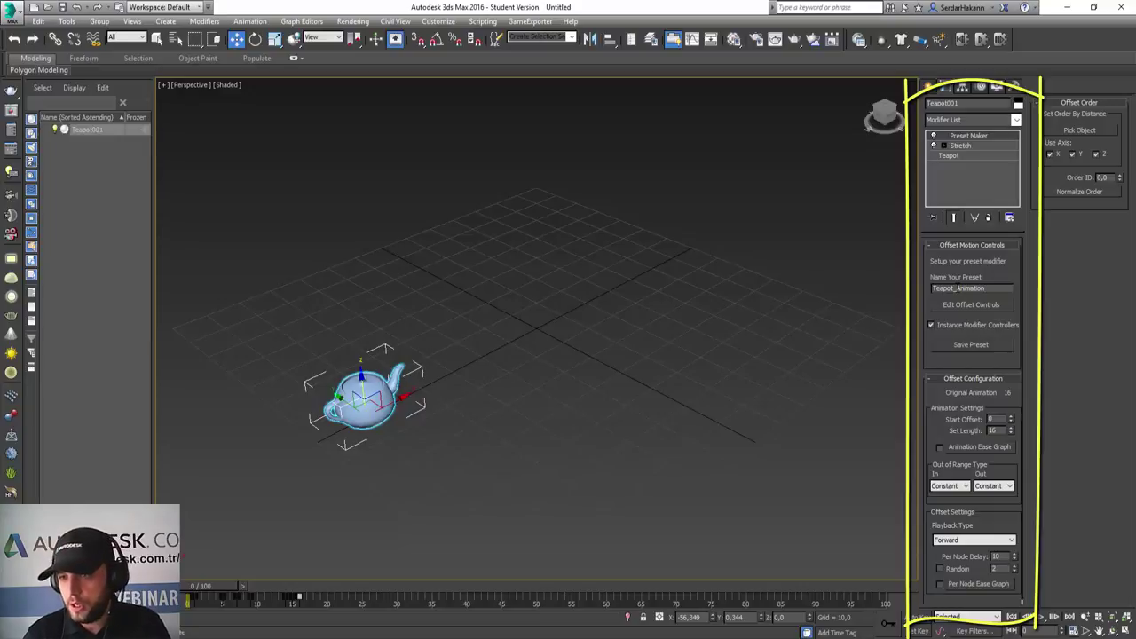
left_click(972, 346)
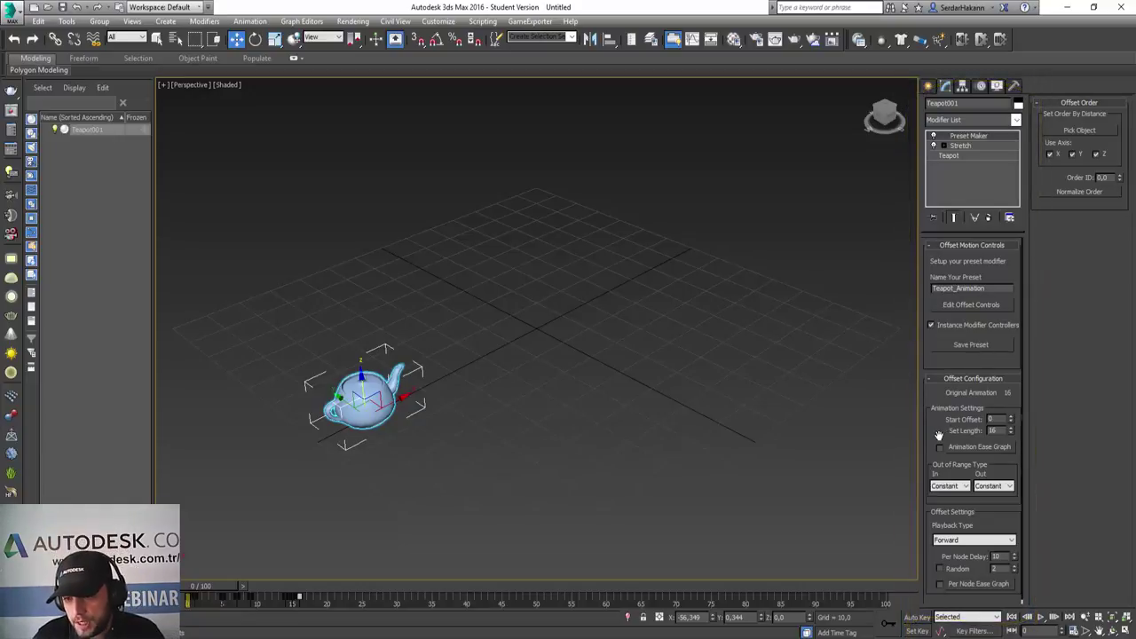
left_click_drag(938, 435, 937, 405)
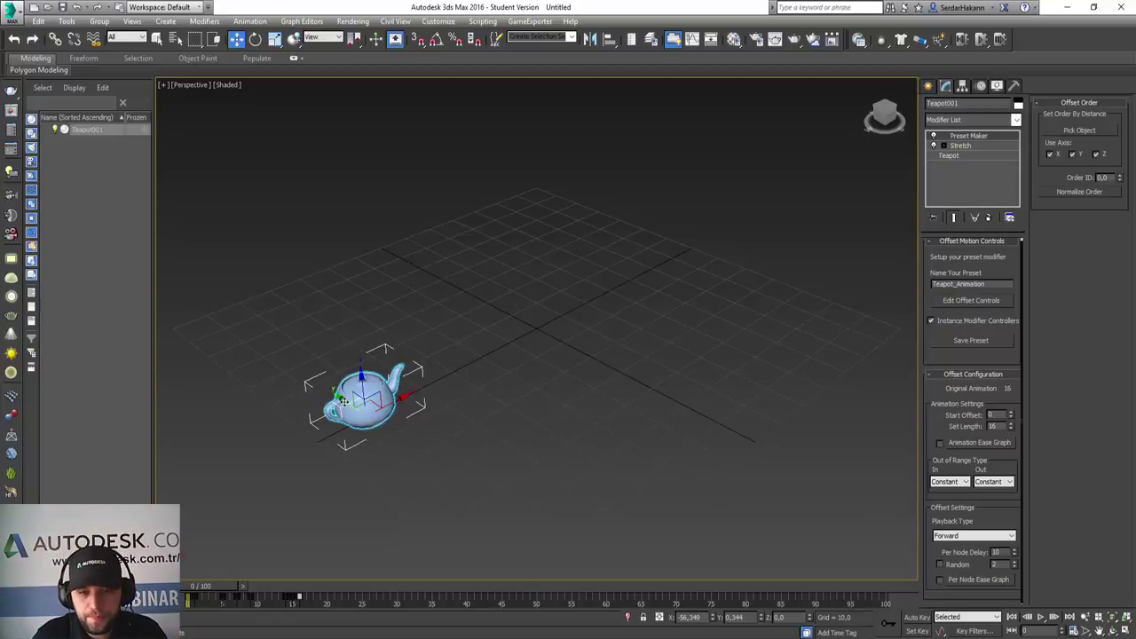
- Clone Teapot001 into four copies toward the lower right and preview the animation
left_click_drag(342, 401, 391, 436, "shift")
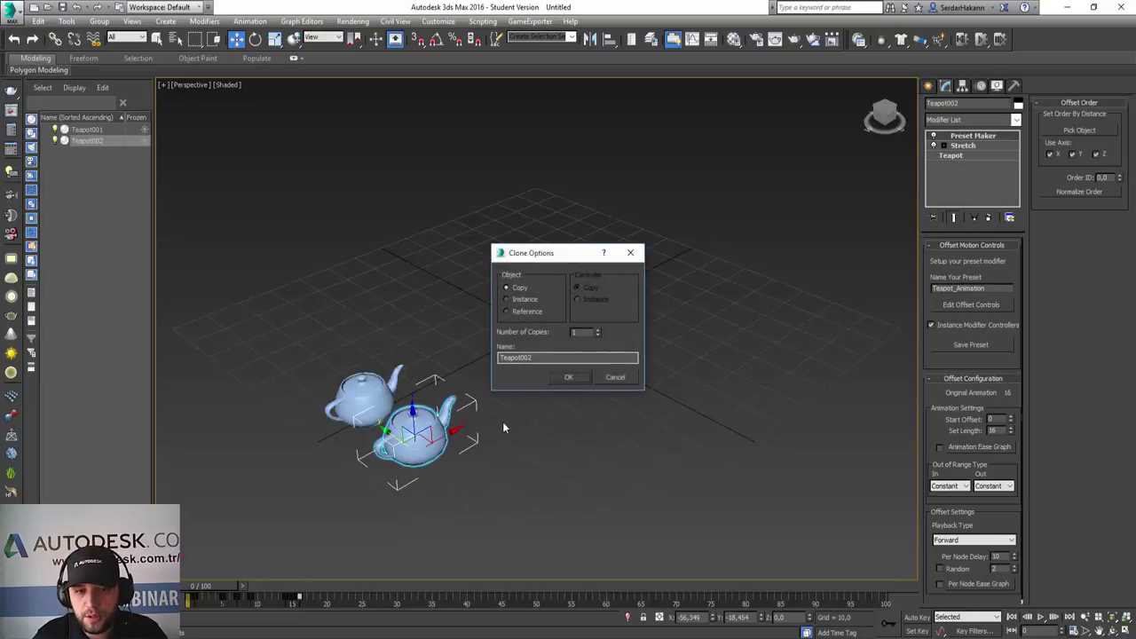
left_click(599, 330)
left_click(599, 330)
left_click(599, 329)
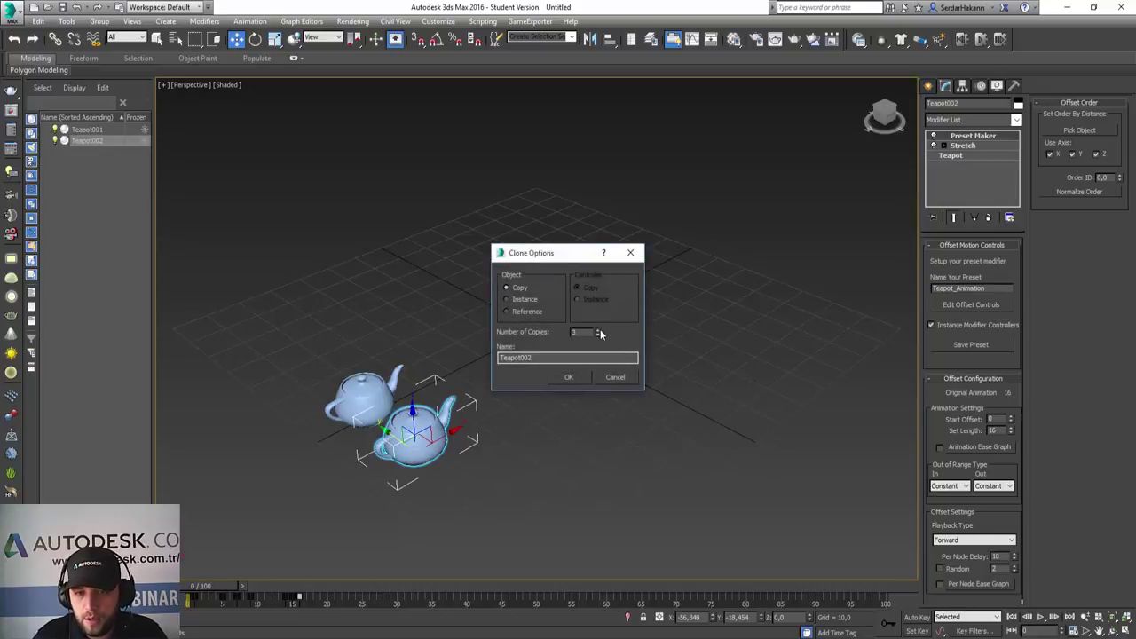
left_click(569, 377)
middle_click_drag(646, 439, 613, 353)
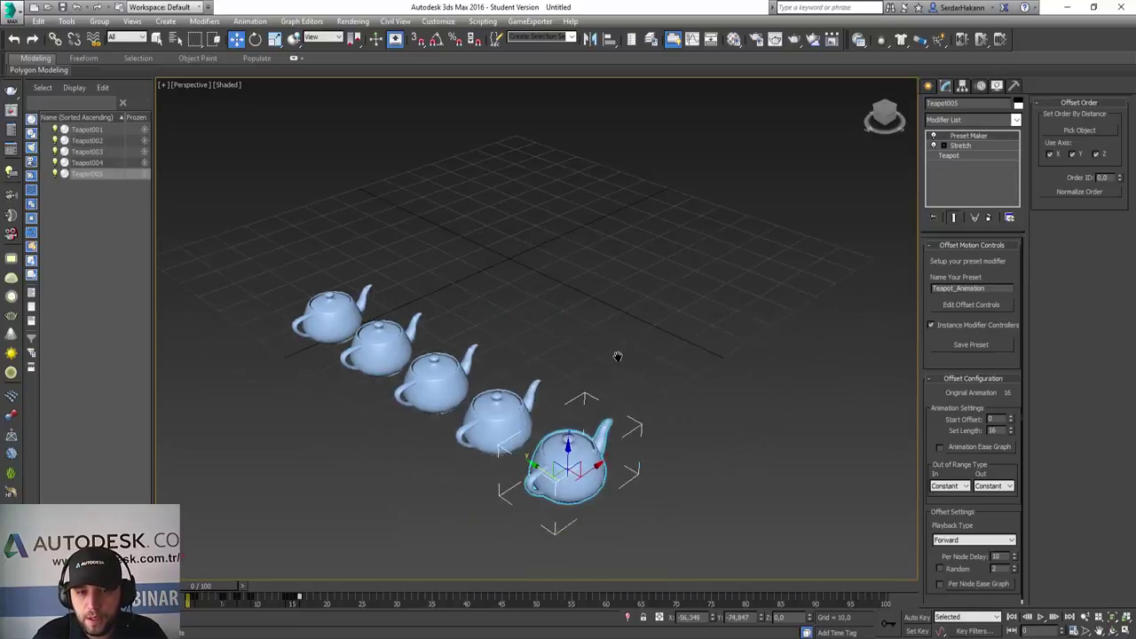
left_click(698, 445)
left_click(1042, 618)
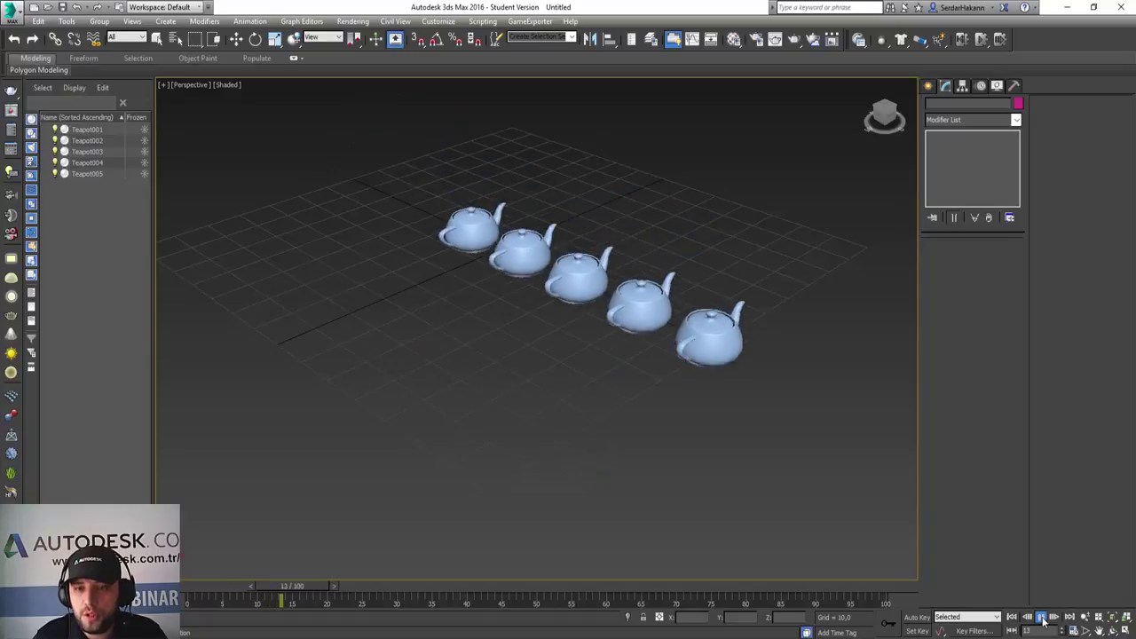
left_click(1013, 618)
- Undo those clones, then make four instanced copies to the right and play them
key("w")
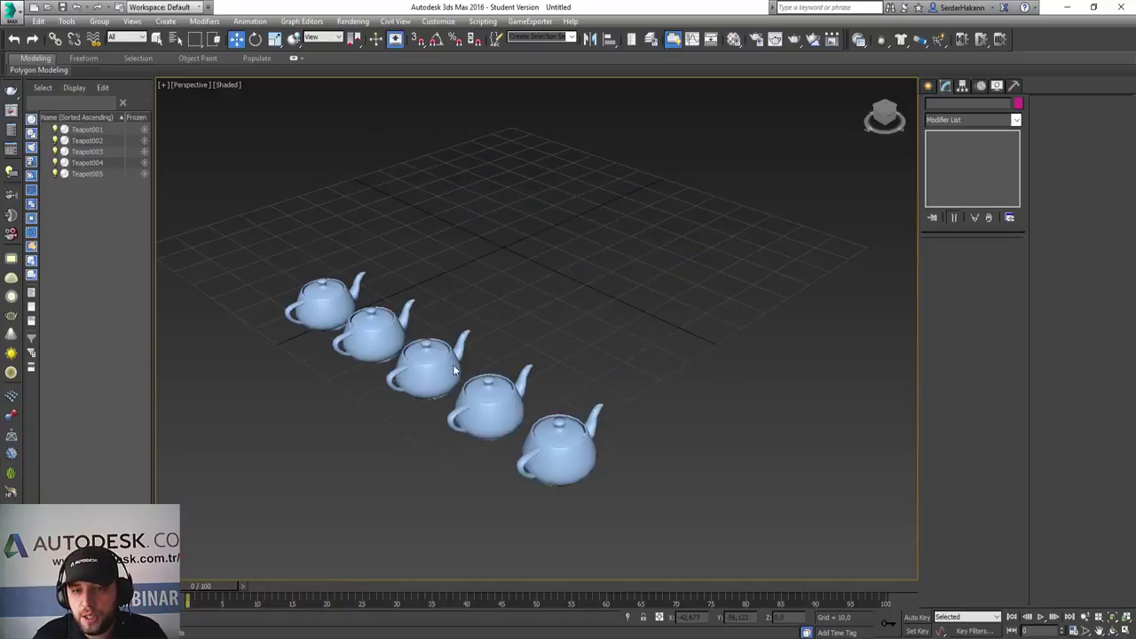
left_click(320, 301)
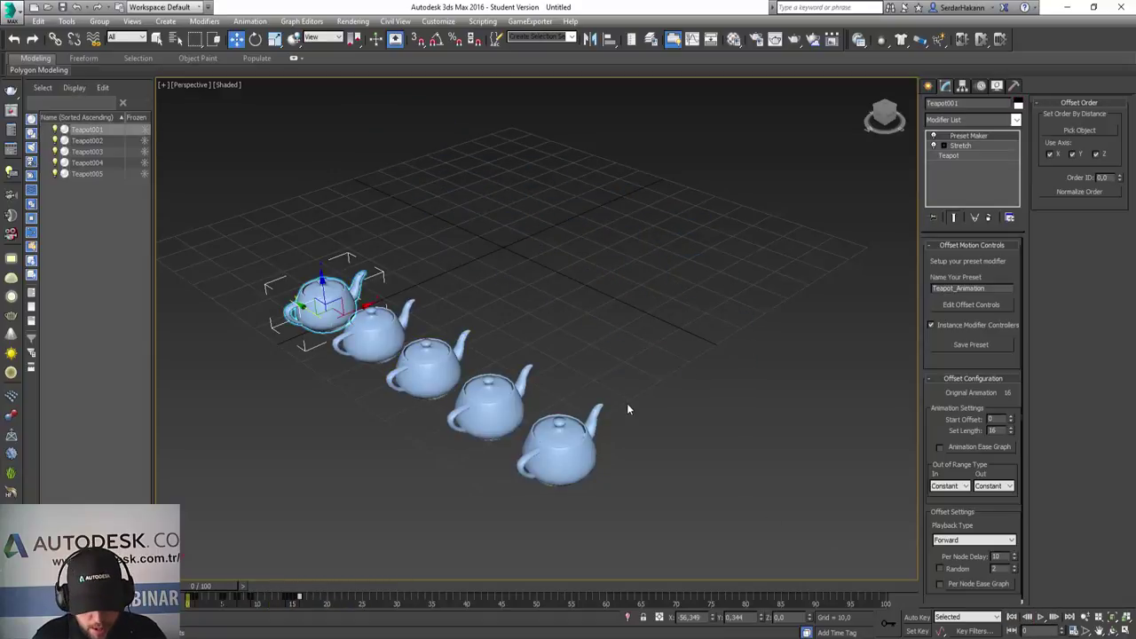
key("ctrl+z")
key("ctrl+z")
key("ctrl+z")
key("ctrl+z")
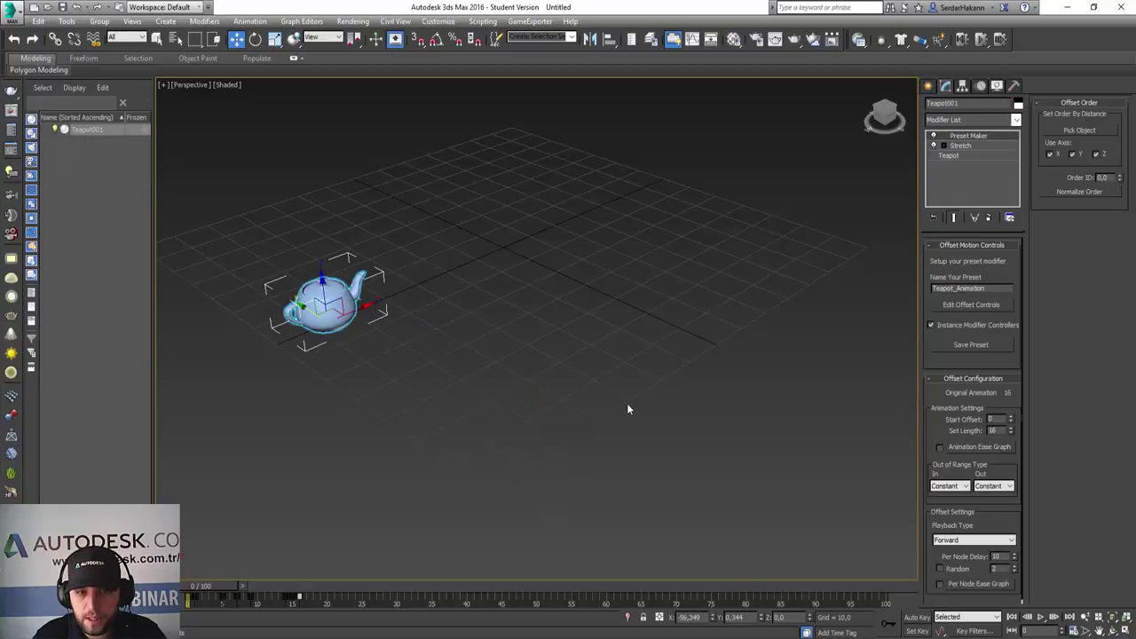
left_click_drag(307, 307, 444, 379, "shift")
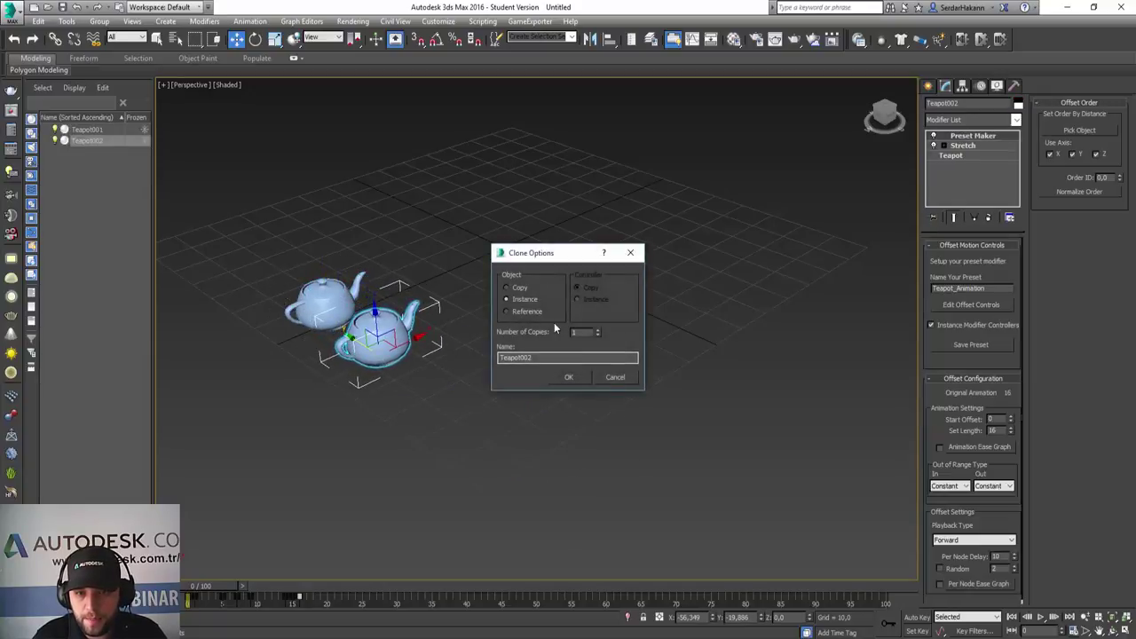
type("4")
left_click(569, 376)
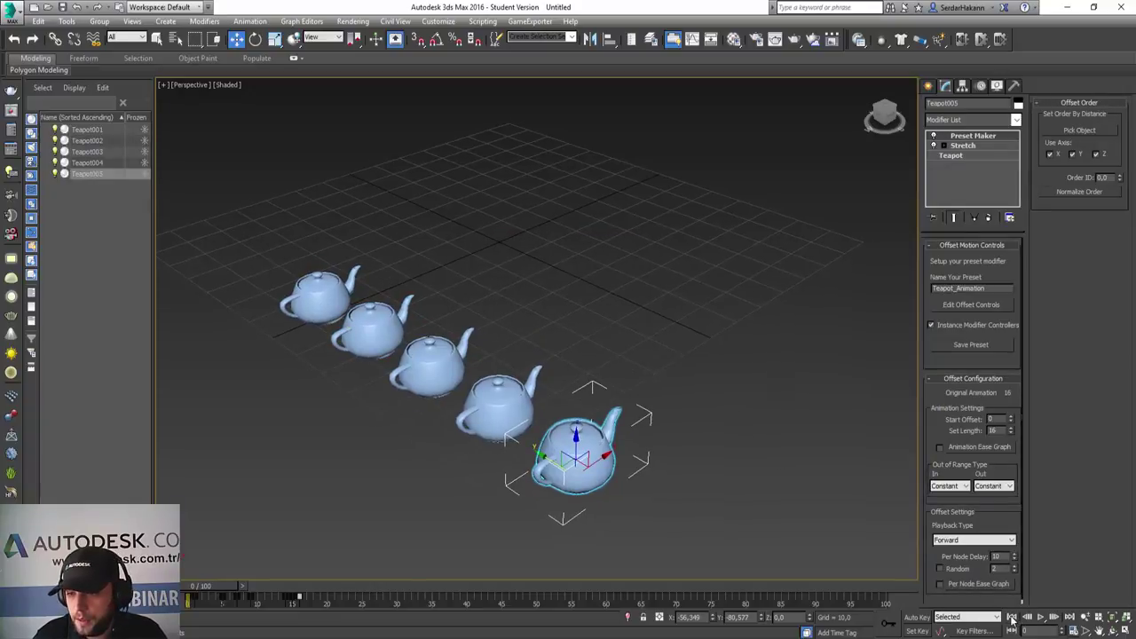
left_click(1041, 618)
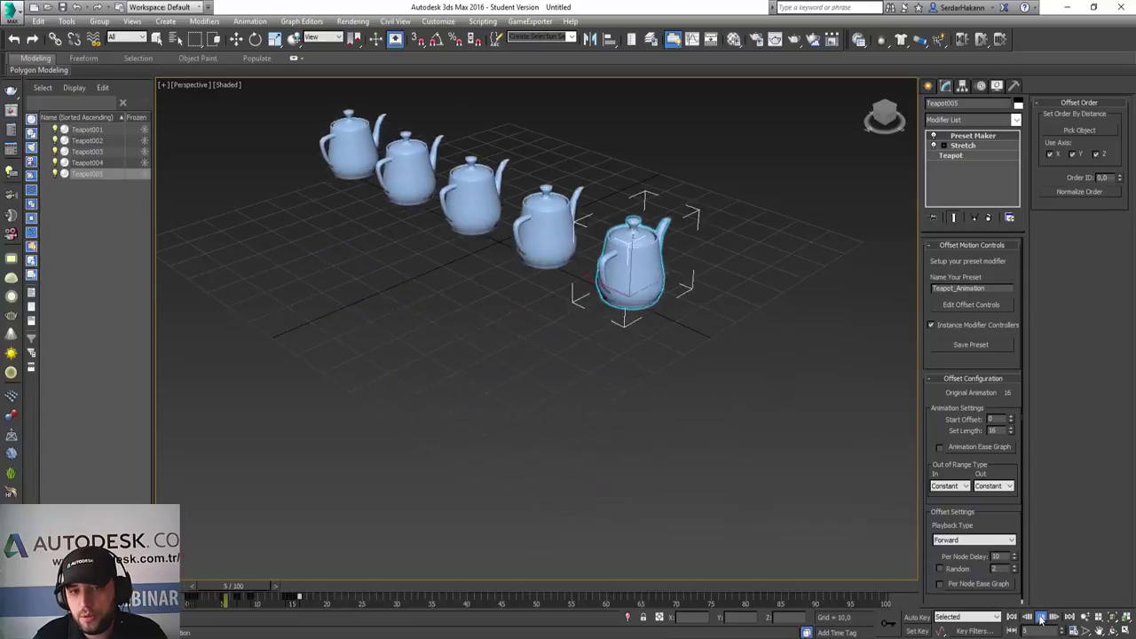
left_click(1012, 617)
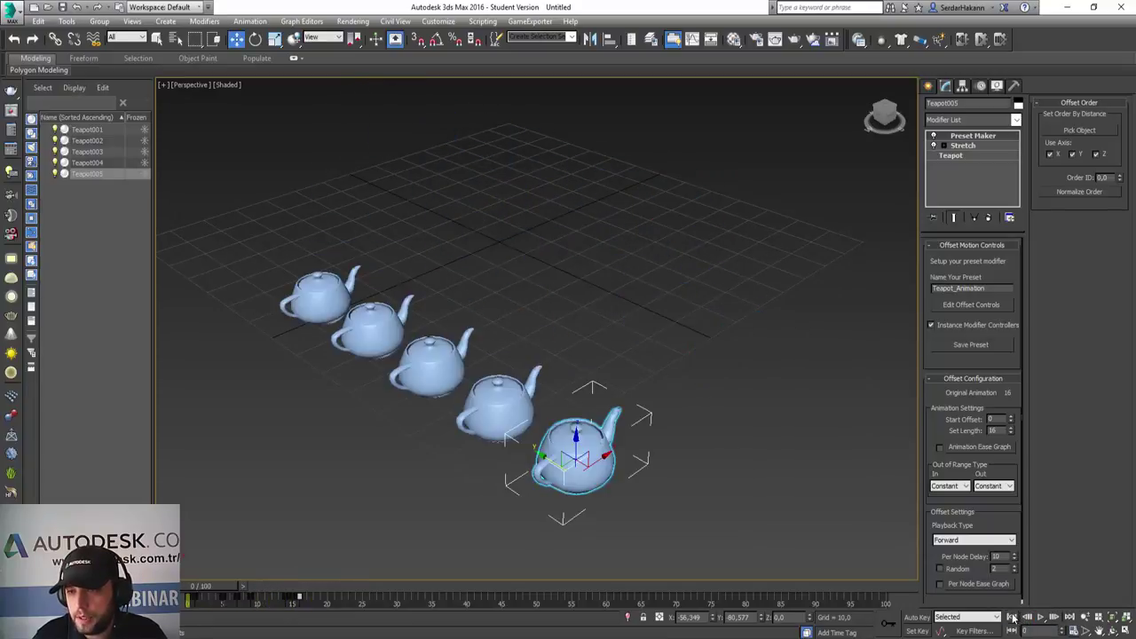
- Set the offset Playback Type to Reverse and preview the staggered animation
left_click(965, 541)
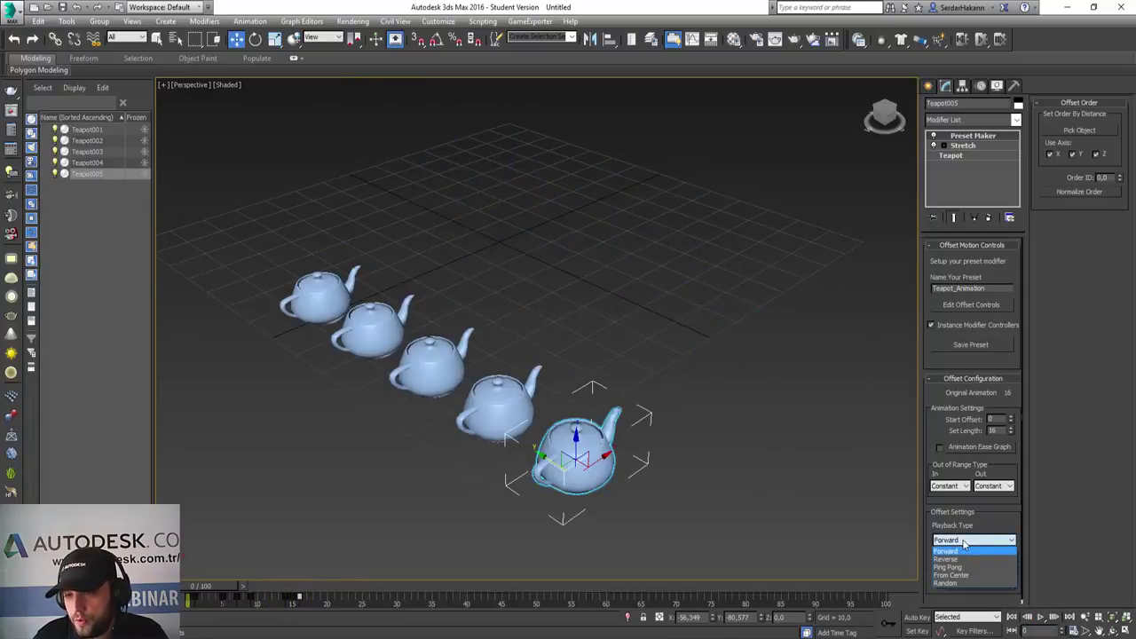
left_click(972, 556)
left_click(1041, 619)
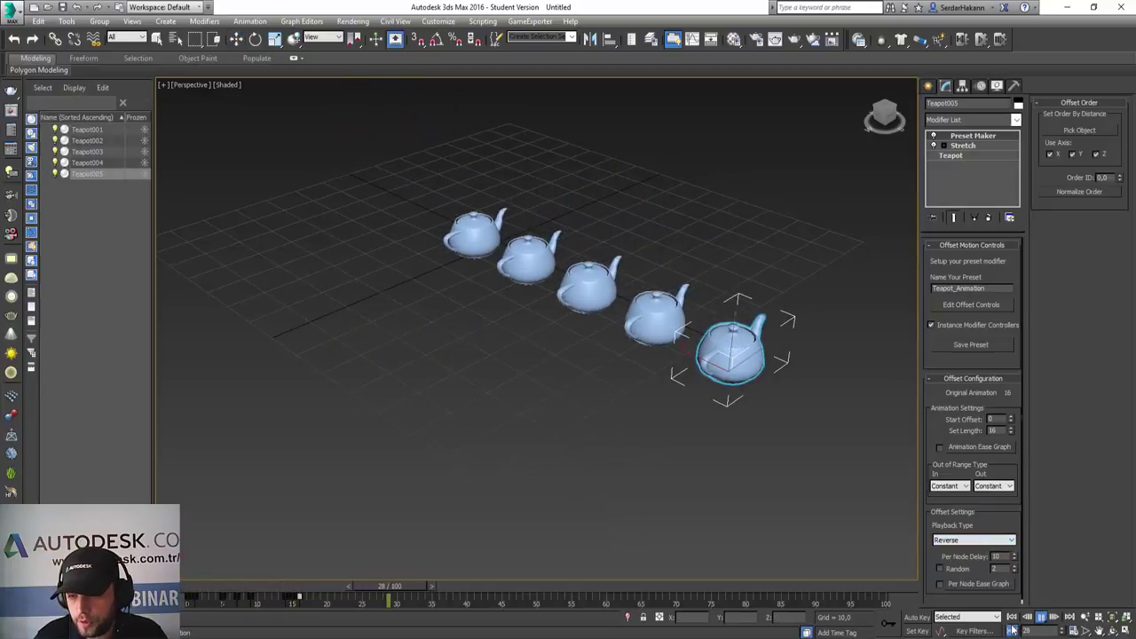
left_click(1012, 620)
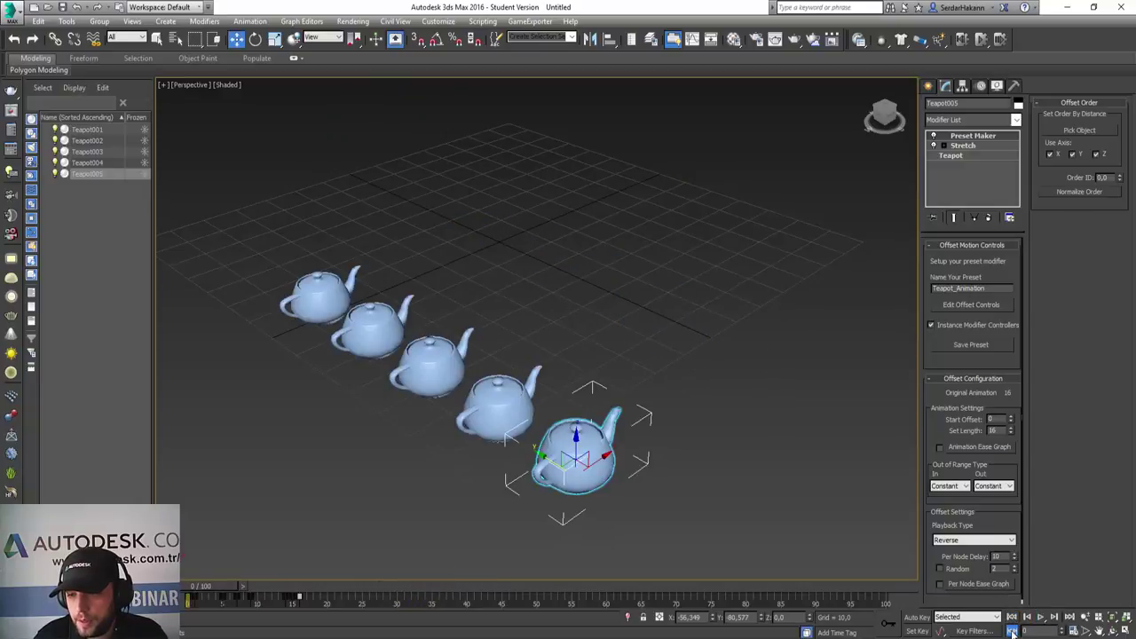
- Switch the Playback Type to Ping Pong and preview it
left_click(968, 543)
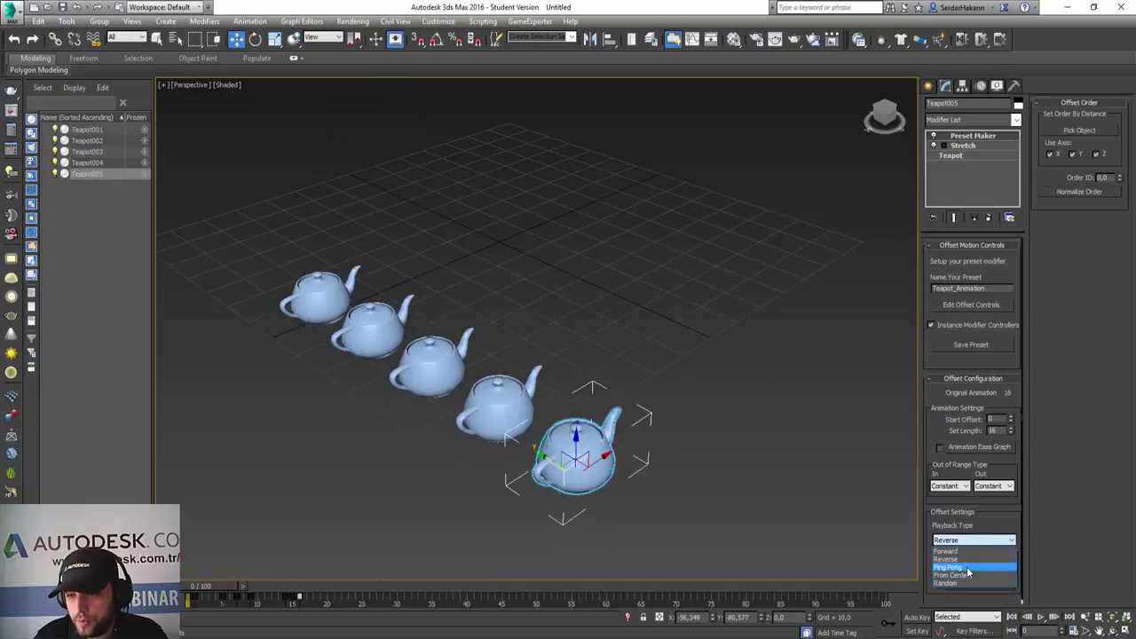
left_click(974, 570)
left_click(1040, 618)
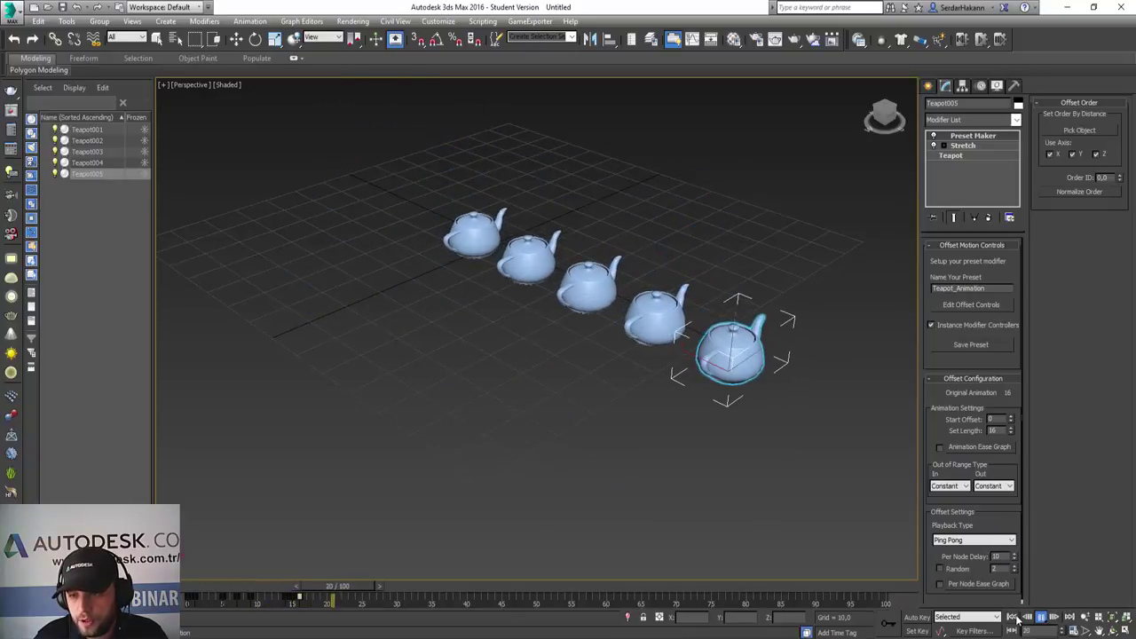
left_click(1012, 617)
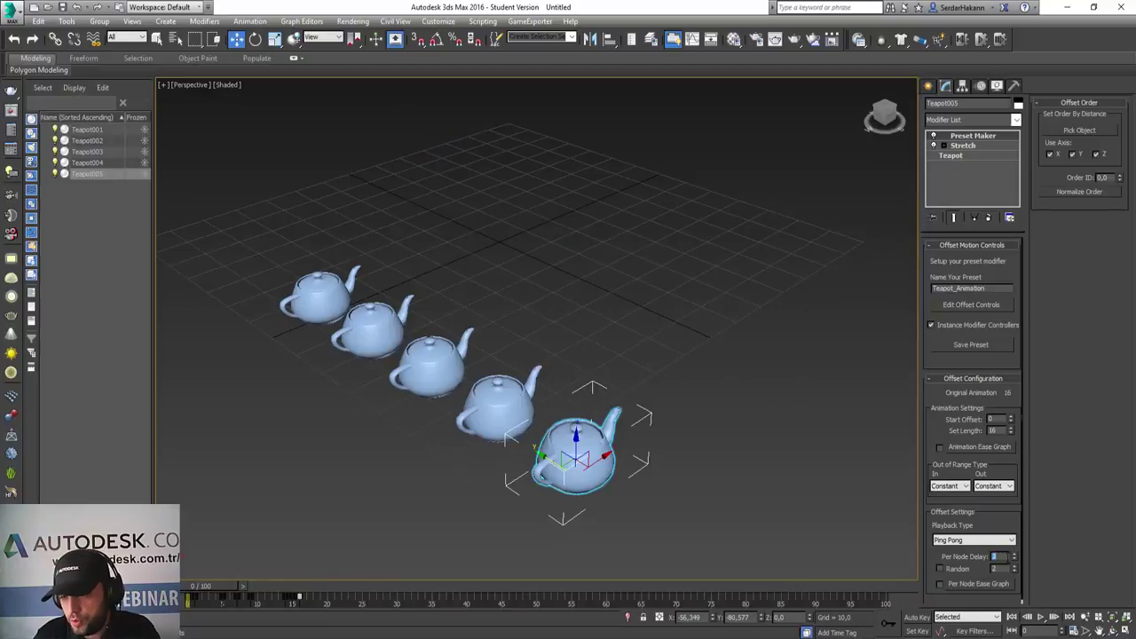
left_click(1041, 618)
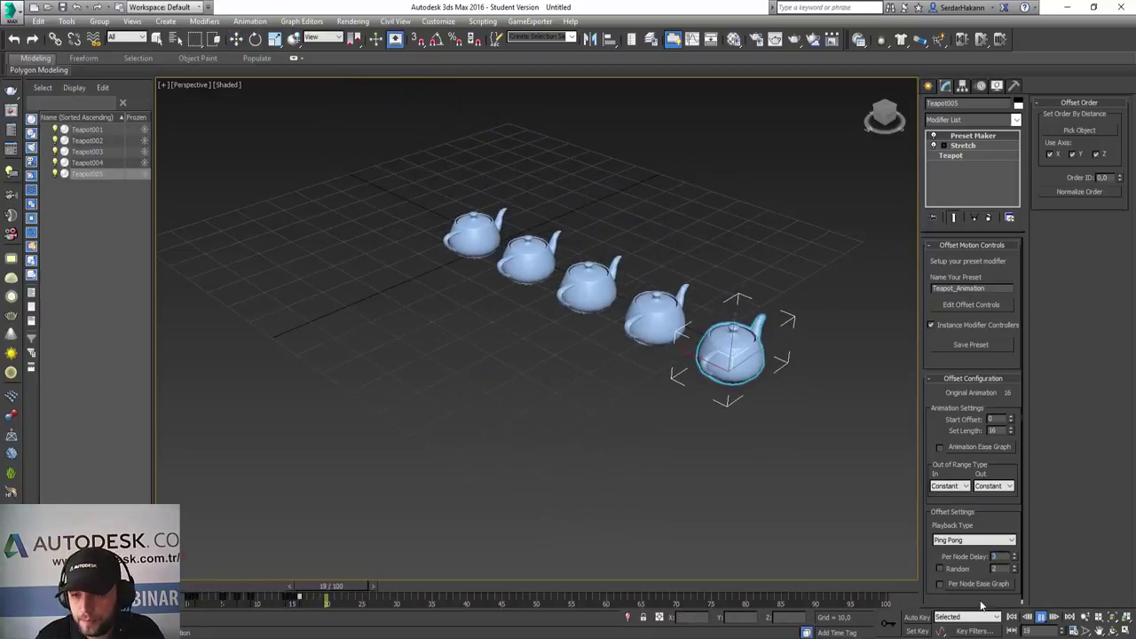
- Switch the Playback Type to From Center and play the result
left_click(977, 544)
left_click(987, 583)
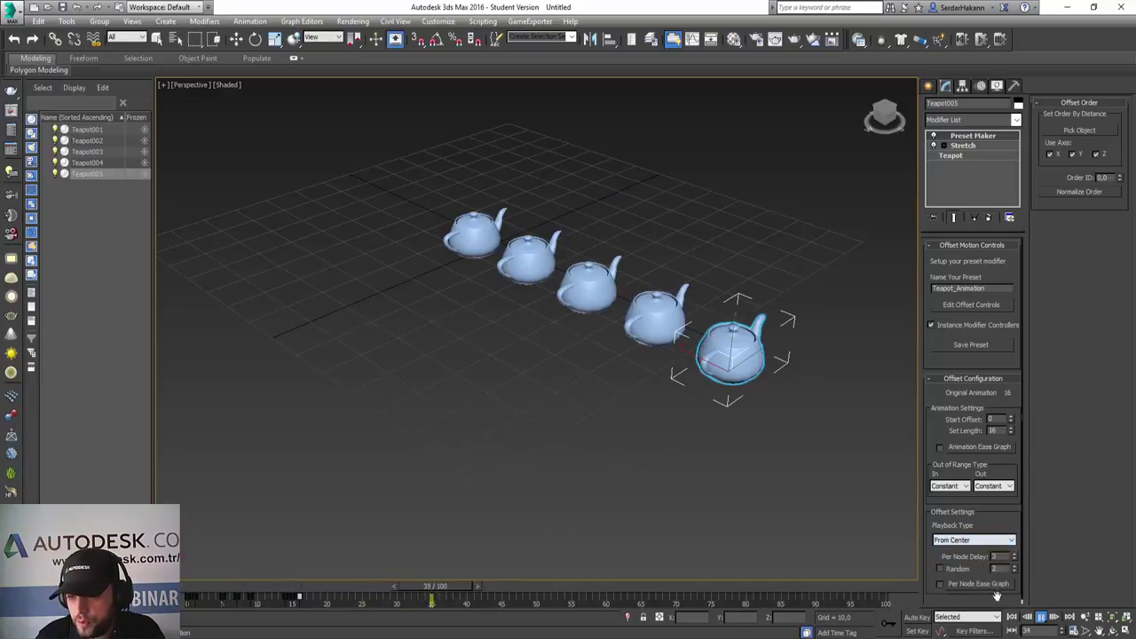
left_click(1011, 617)
left_click(1041, 619)
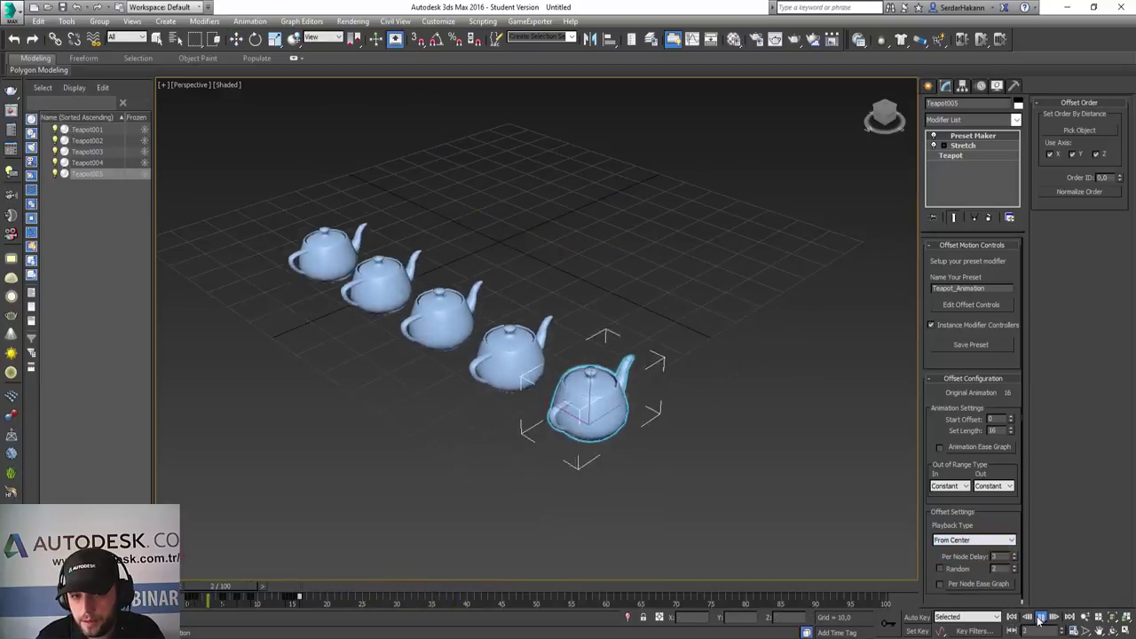
left_click(1011, 617)
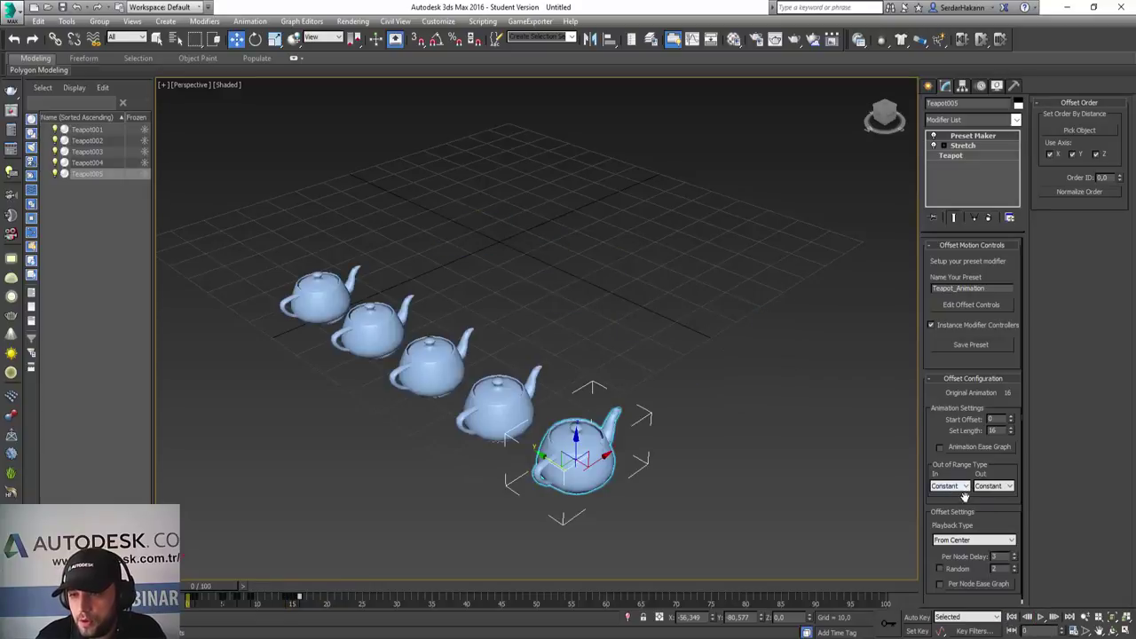
- Preview the teapot offsets with Out set to Cycle, then In set to Loop
left_click(1001, 494)
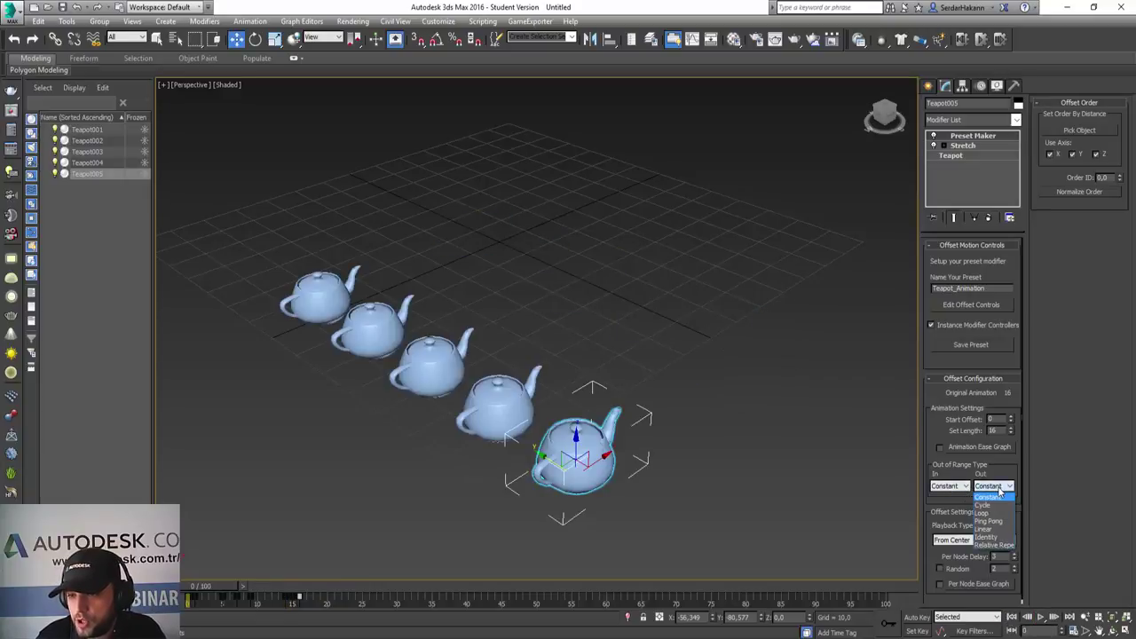
left_click(985, 506)
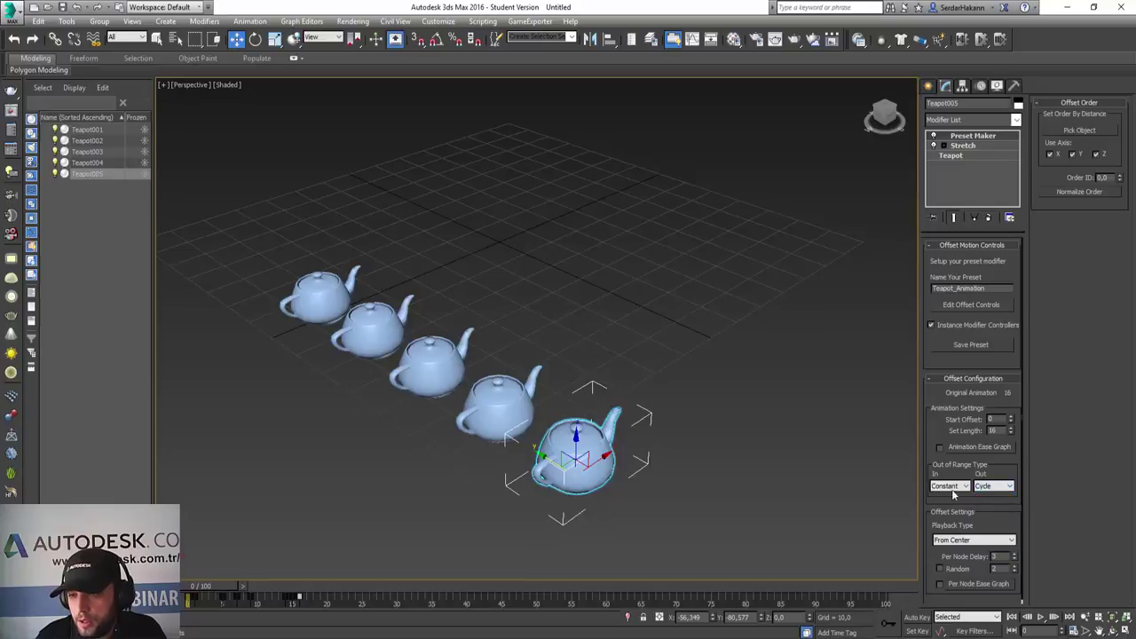
left_click(1043, 617)
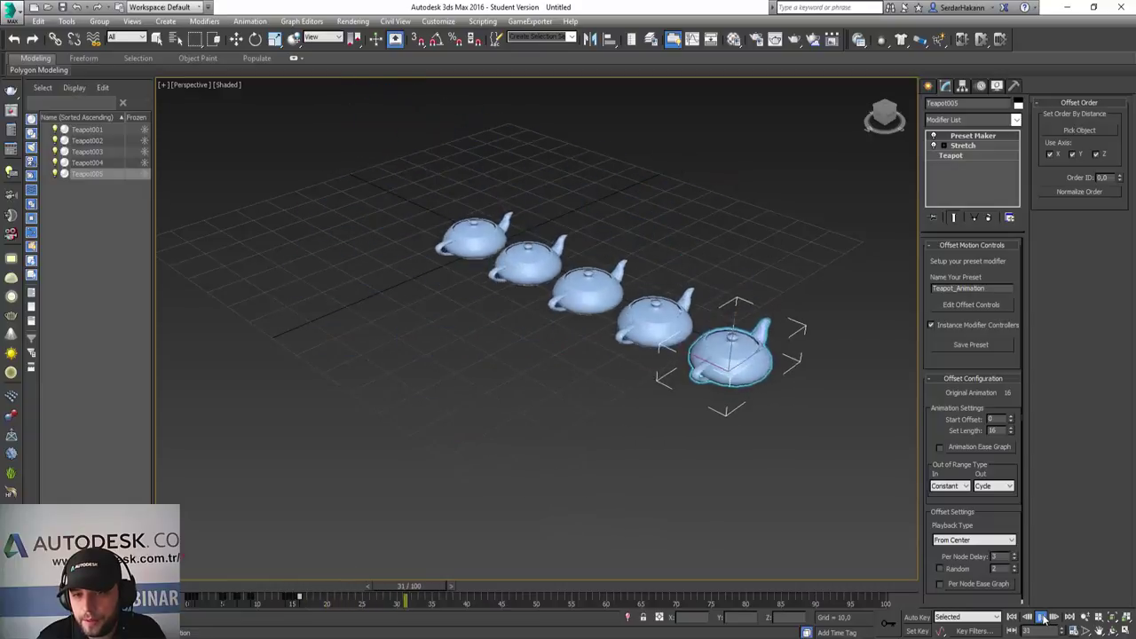
left_click(1044, 618)
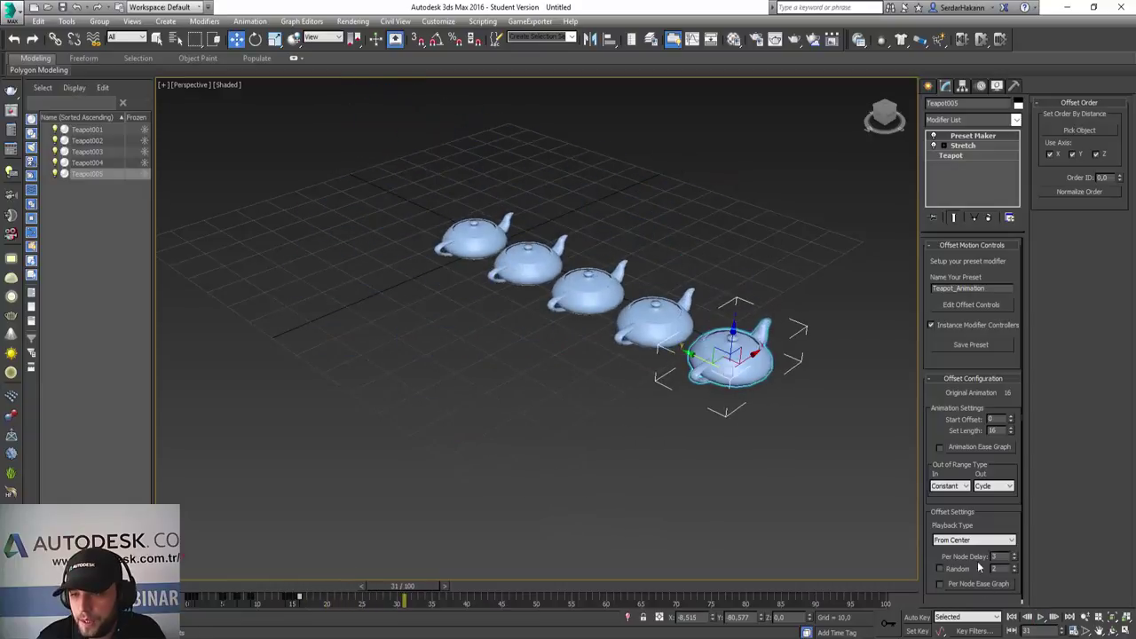
left_click(954, 489)
left_click(943, 513)
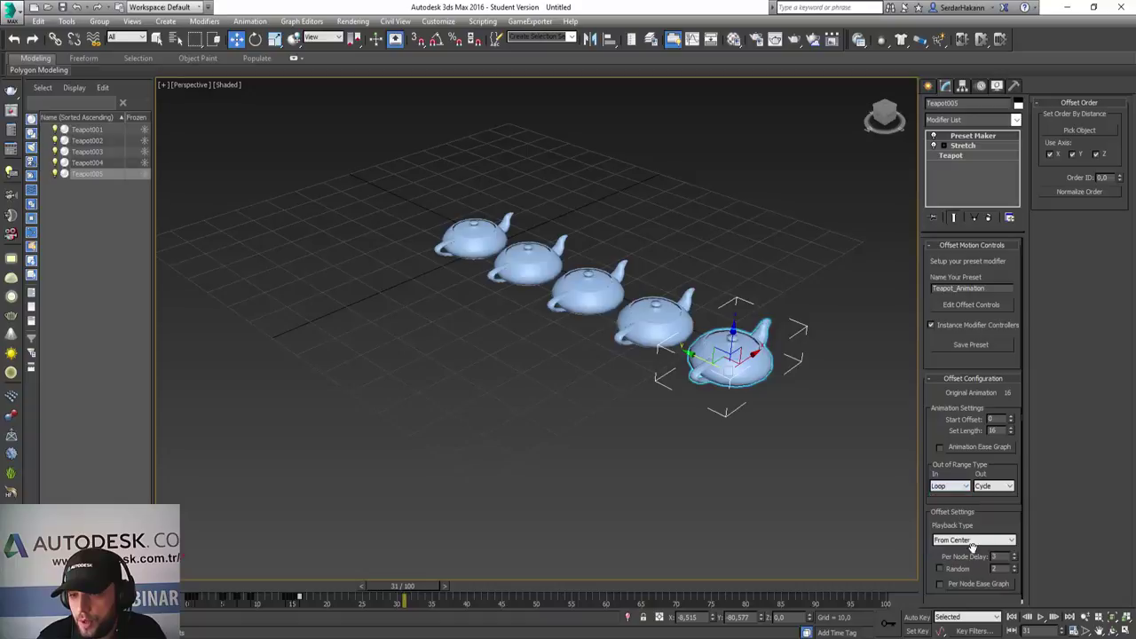
left_click(1012, 619)
left_click(1042, 619)
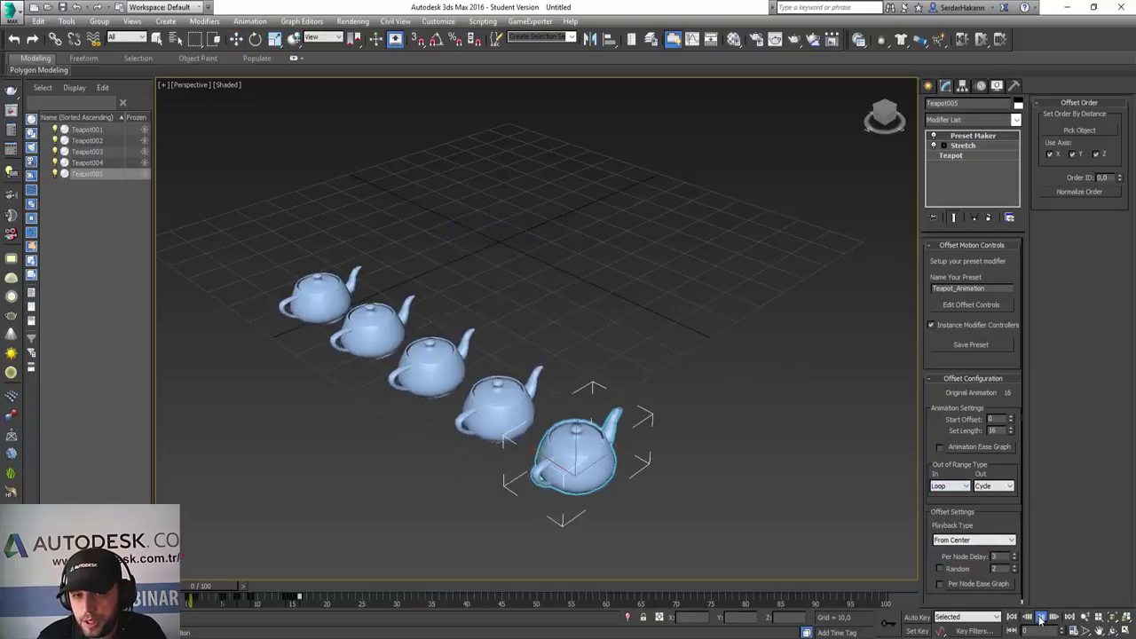
- Set Playback Type to Forward and the In out-of-range type to Linear
left_click(974, 540)
left_click(964, 552)
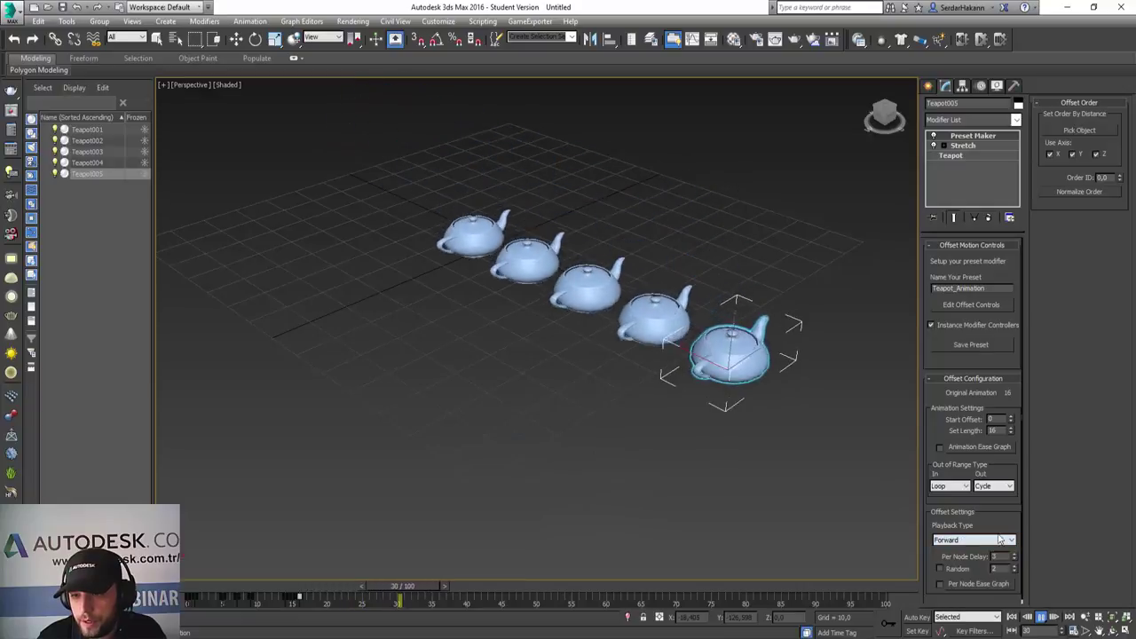
left_click(949, 486)
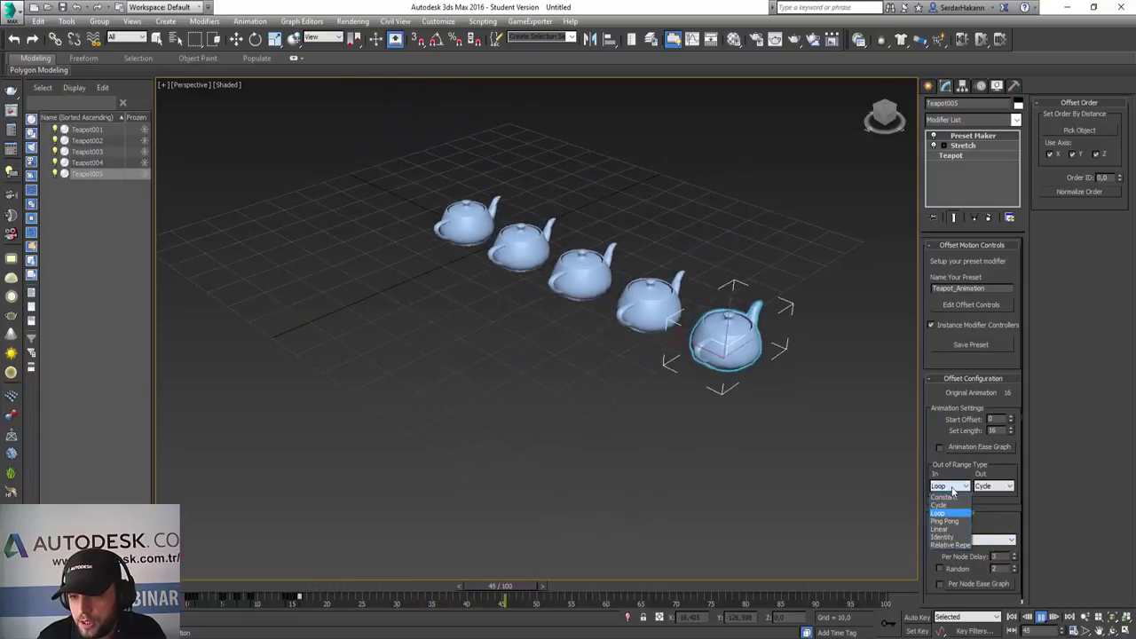
left_click(959, 531)
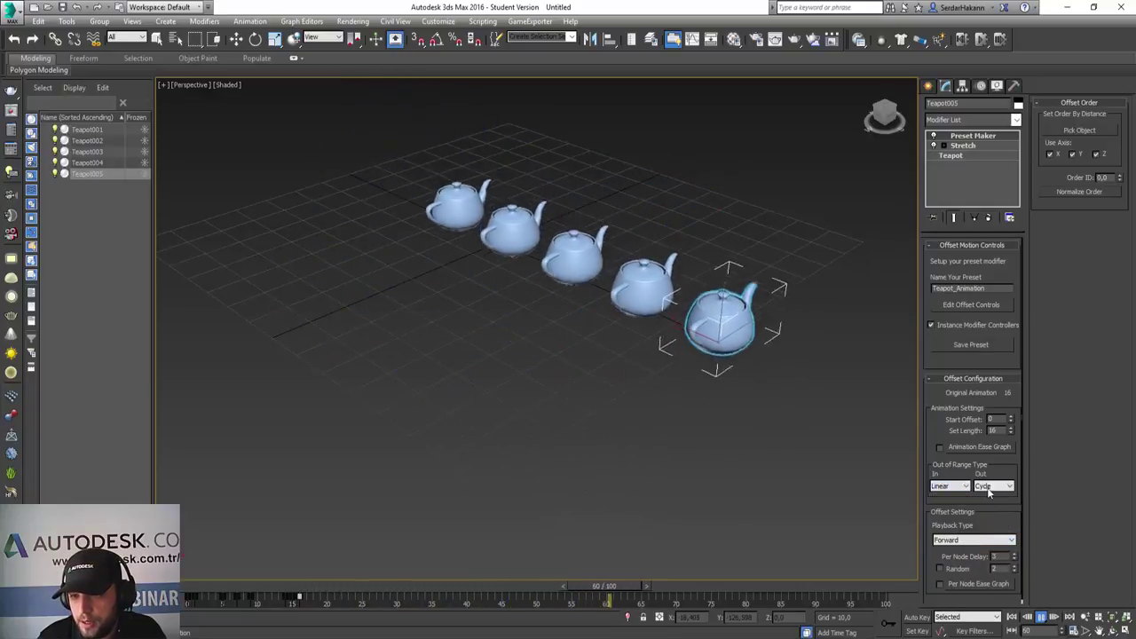
- Try Out types Identity and Relative Repeat, settle on Cycle, and replay the animation
left_click(994, 487)
left_click(989, 537)
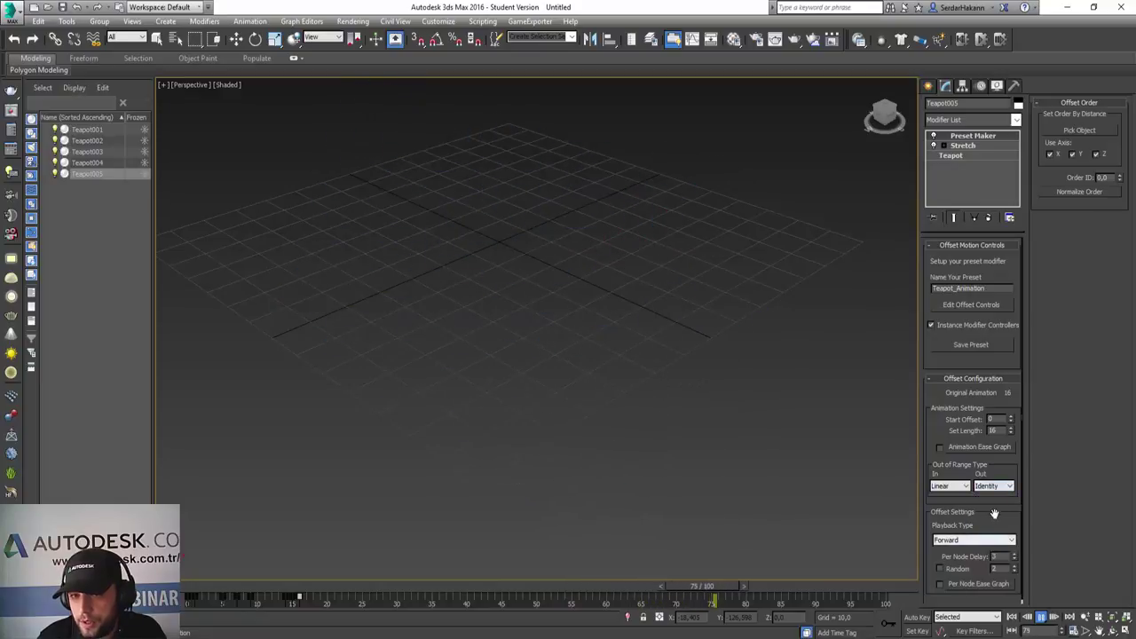
left_click(995, 487)
left_click(998, 546)
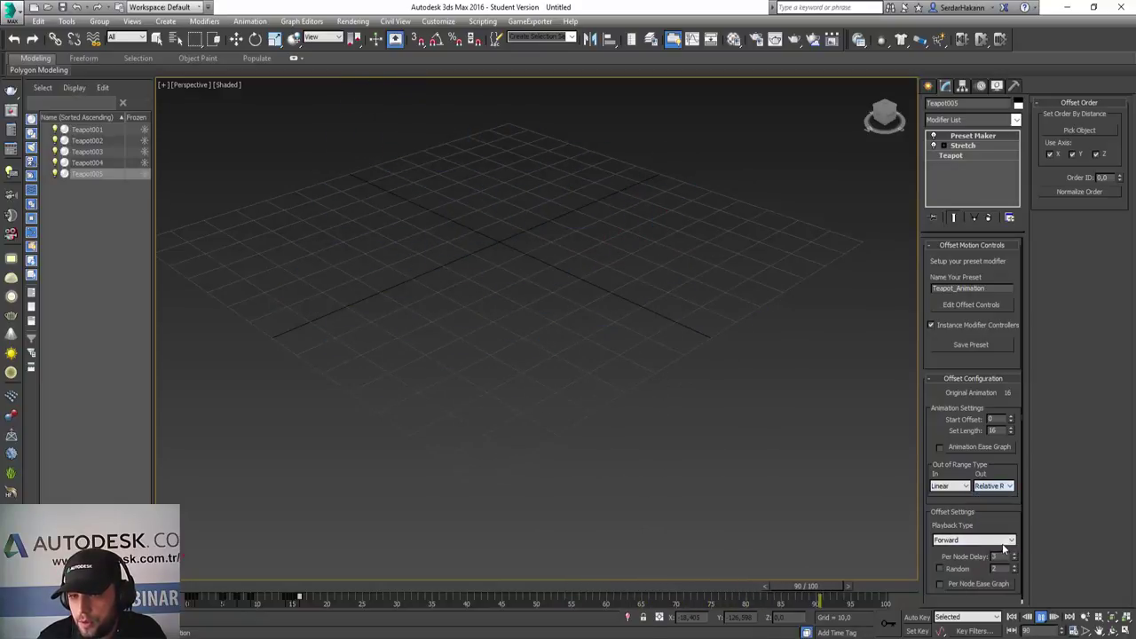
left_click(991, 488)
left_click(995, 502)
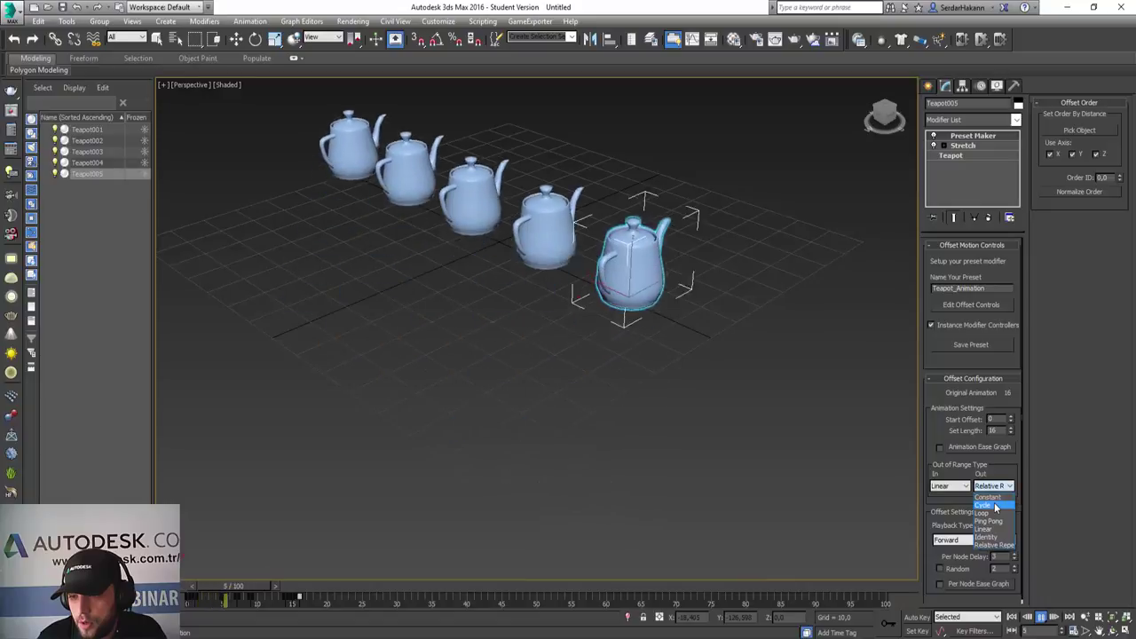
left_click(1042, 618)
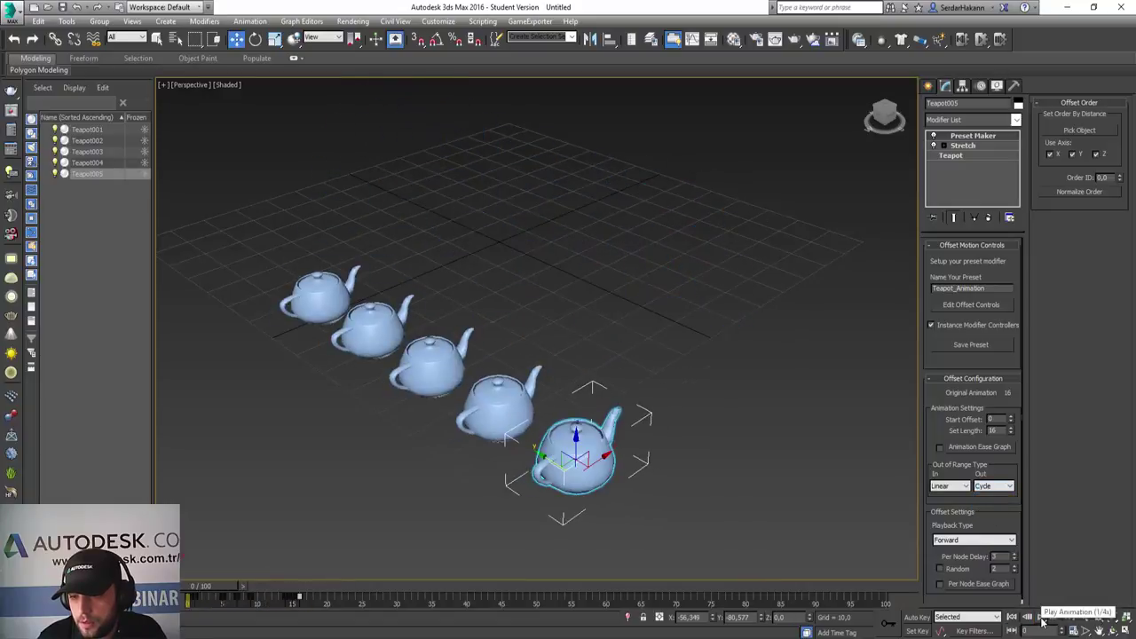
left_click(1041, 618)
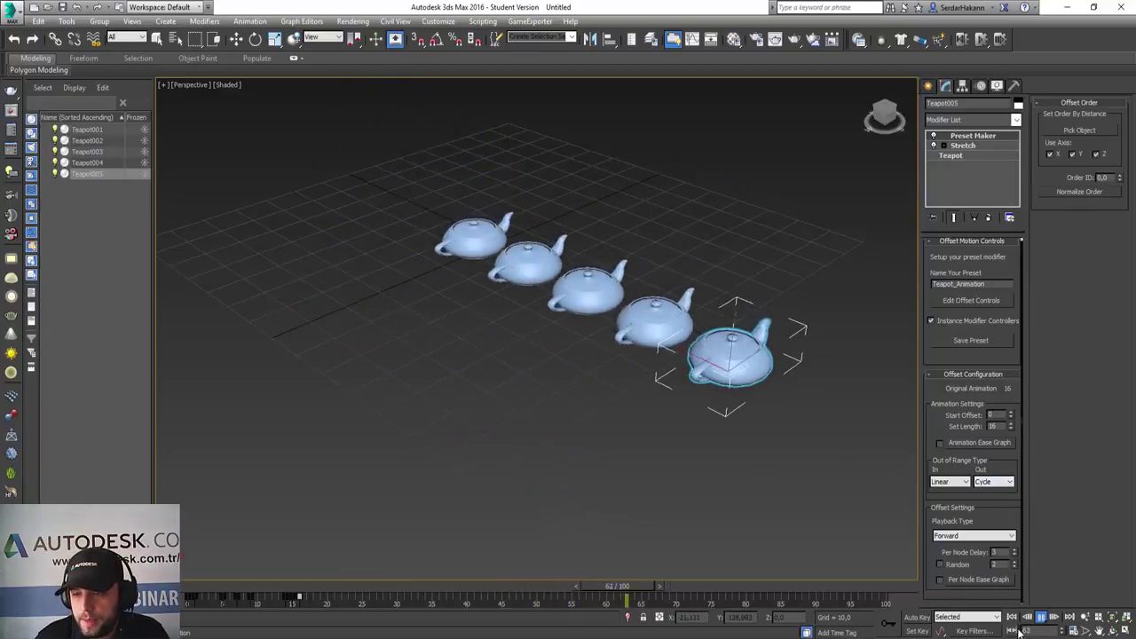
- Set Playback Type to Reverse, Out to Linear, In to Constant, then stop at frame 0
left_click(974, 536)
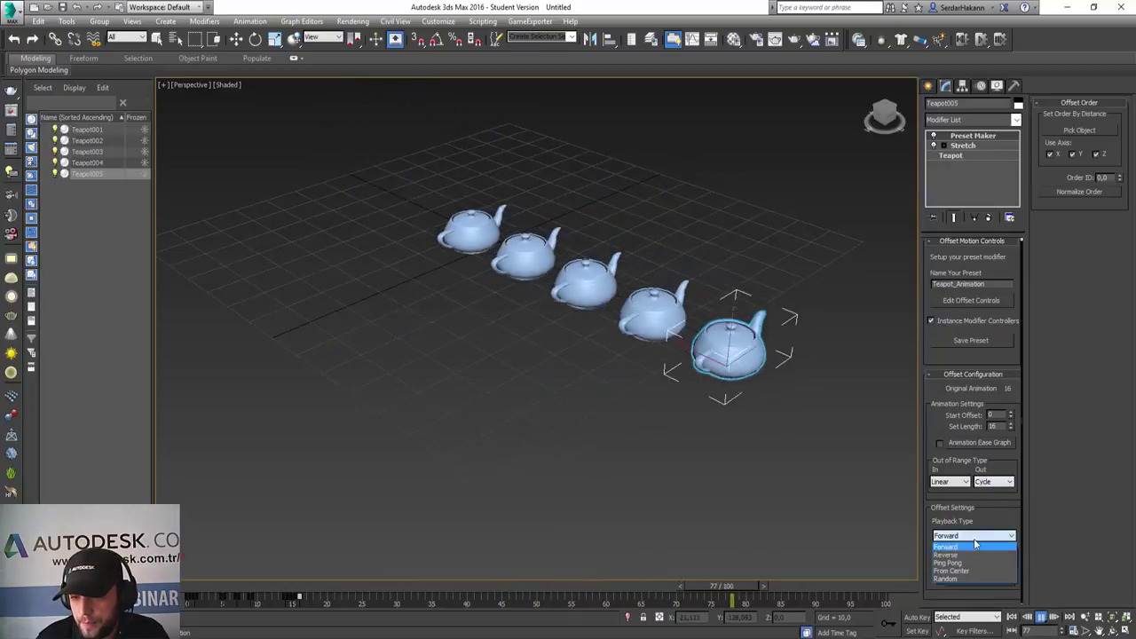
left_click(972, 556)
left_click(995, 481)
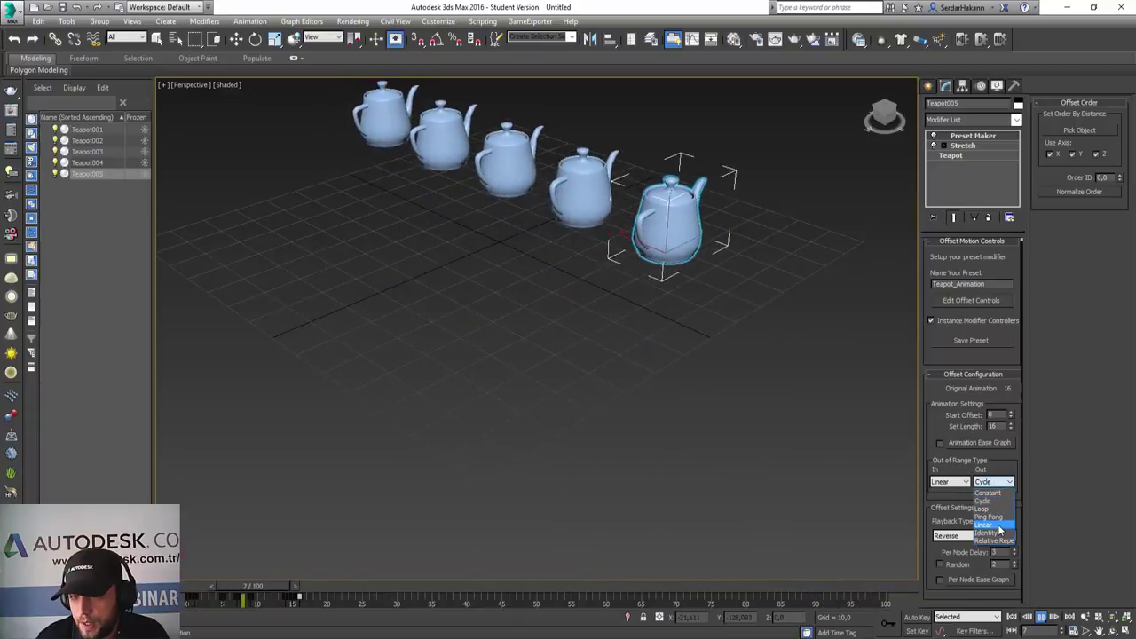
left_click(998, 525)
left_click(953, 486)
left_click(952, 492)
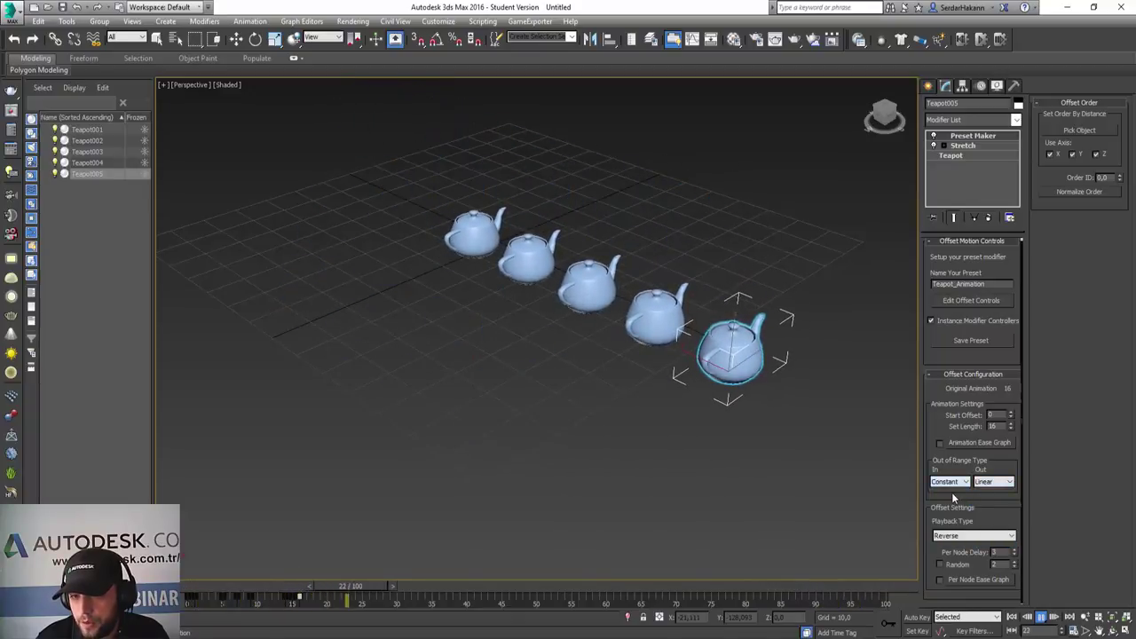
left_click(1040, 616)
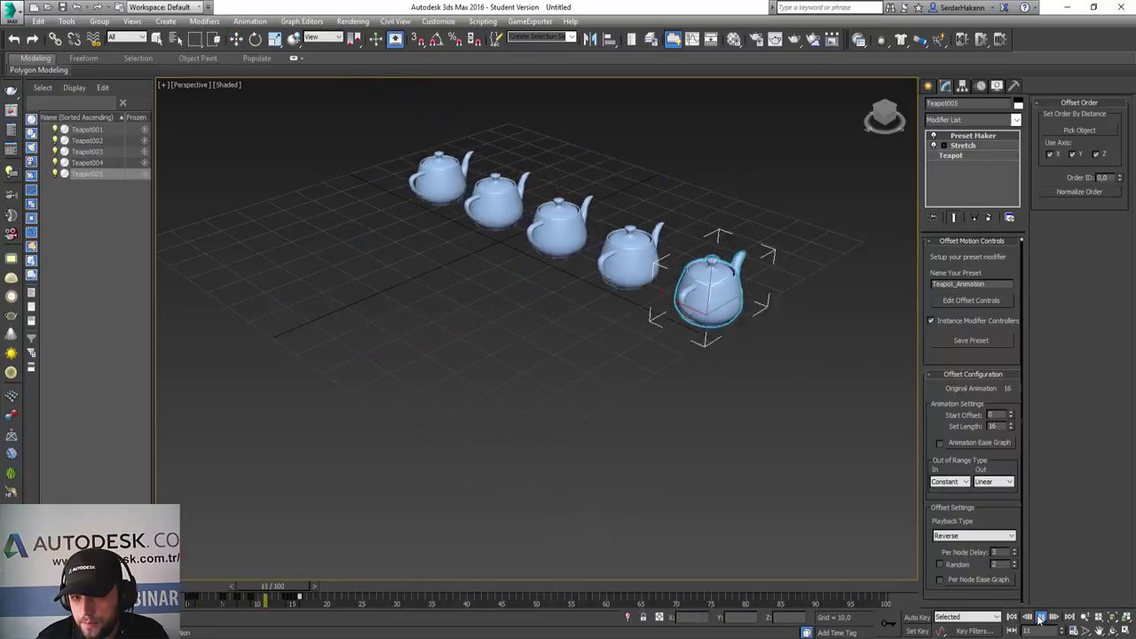
left_click(1012, 616)
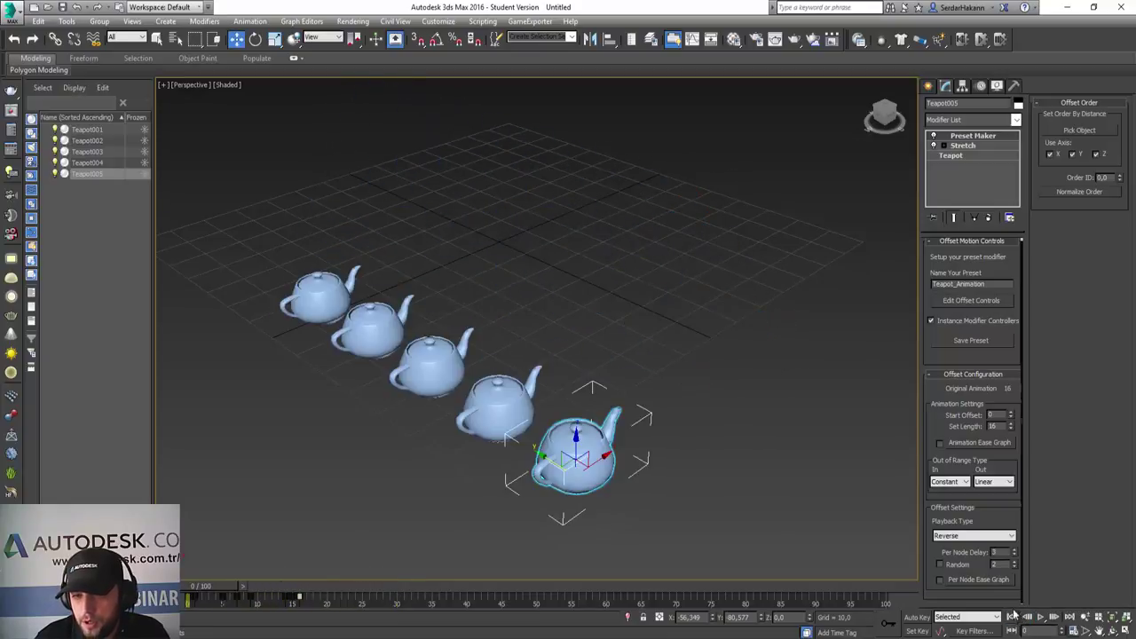
left_click(657, 508)
- Delete cloned teapots Teapot002–005 and draw a new box beside the teapot
left_click_drag(389, 305, 386, 306)
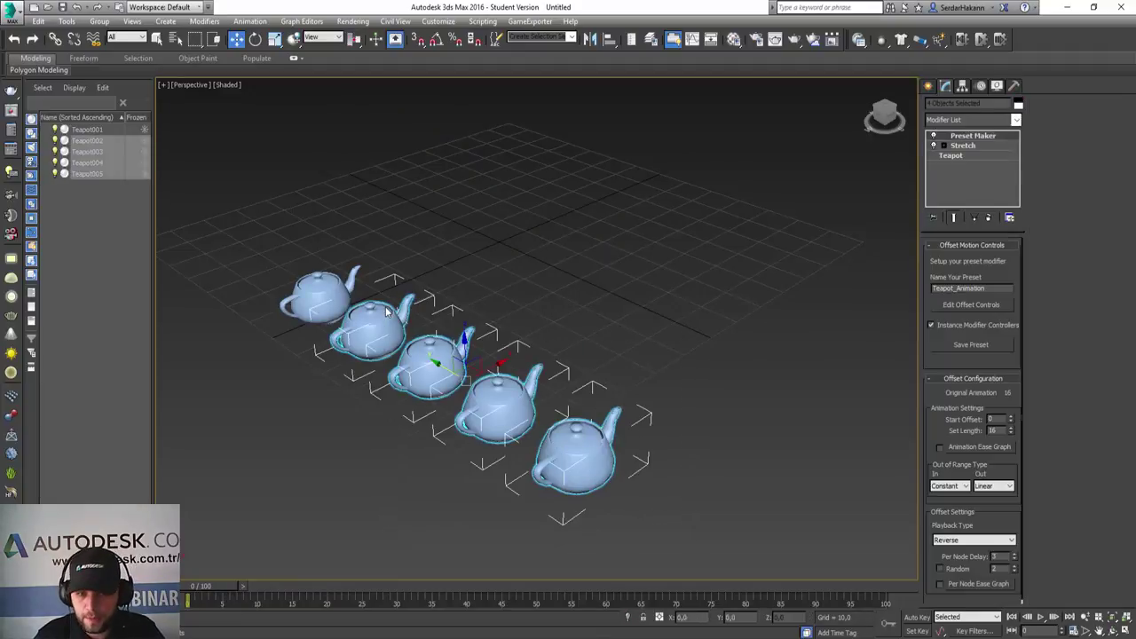
key("Delete")
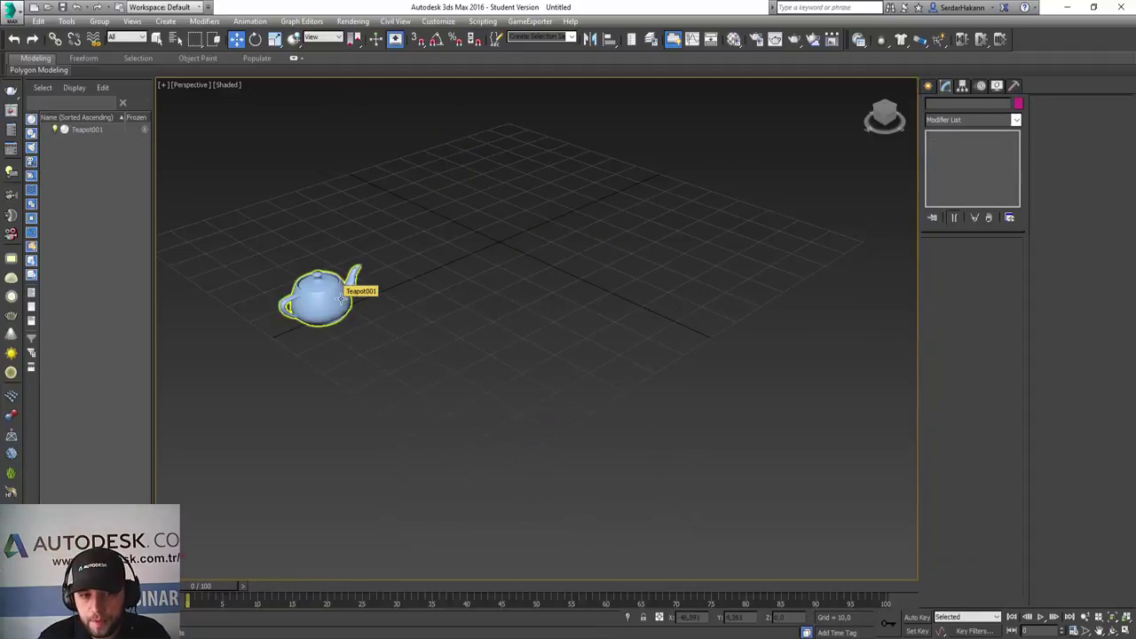
left_click(928, 86)
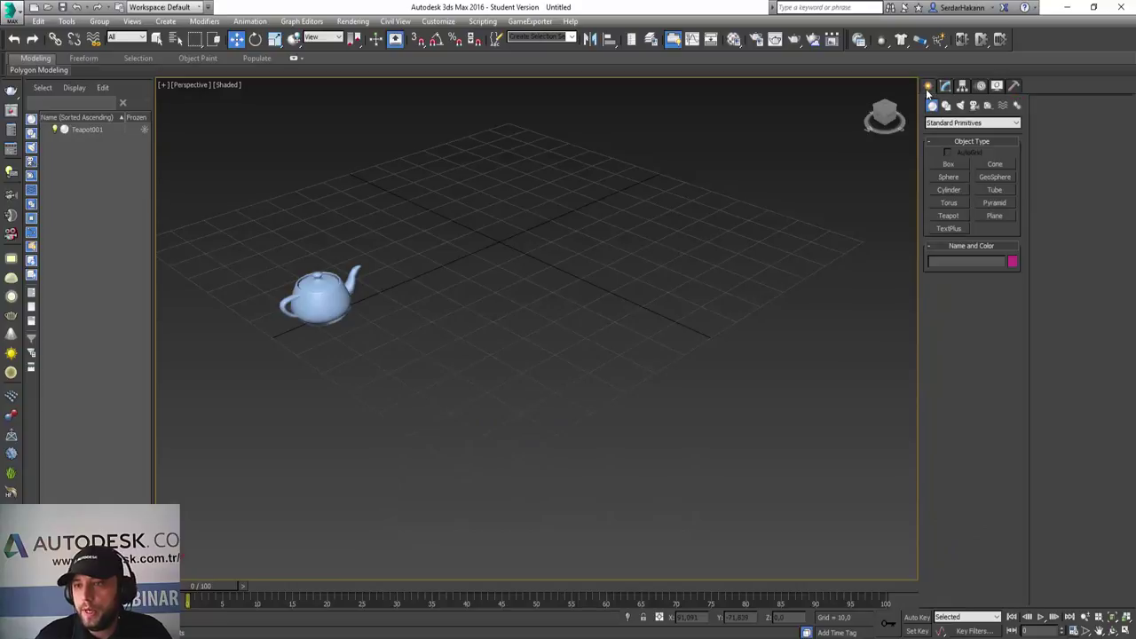
left_click(948, 165)
left_click_drag(436, 371, 435, 410)
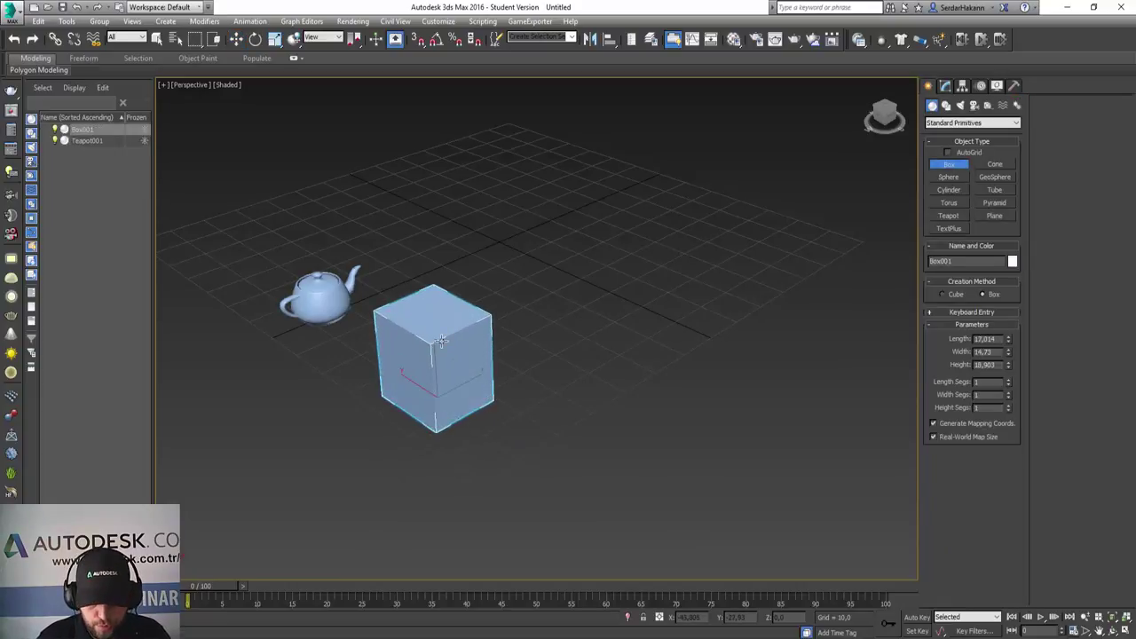
key("w")
- Load the Teapot_Animation preset onto Box001 and play to test its stretch
left_click(249, 22)
mouse_move(259, 425)
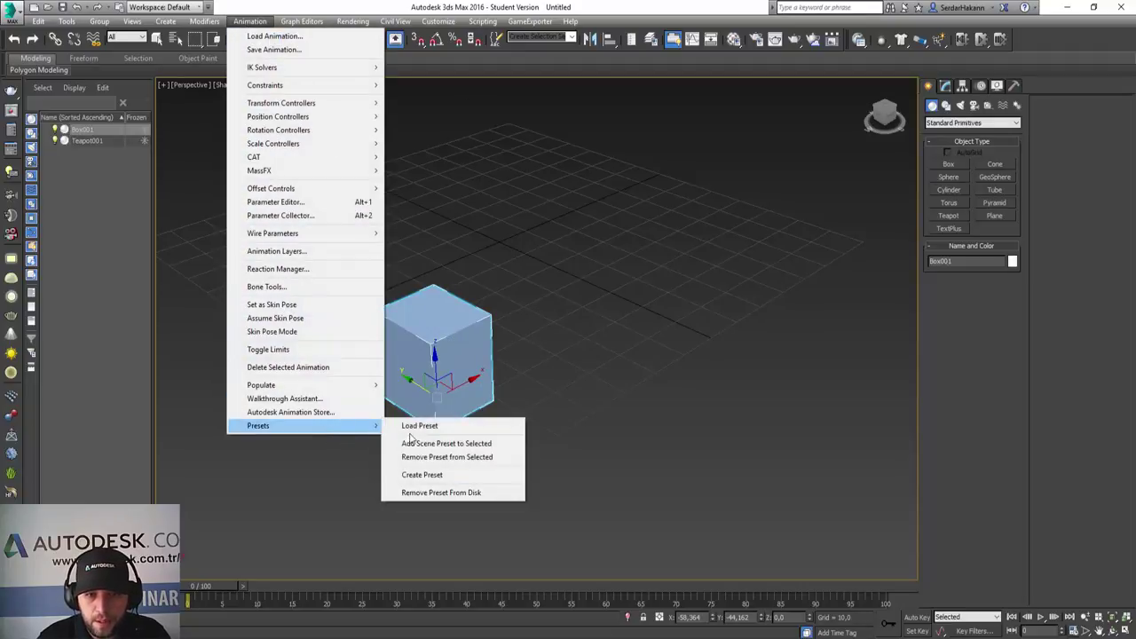
left_click(414, 429)
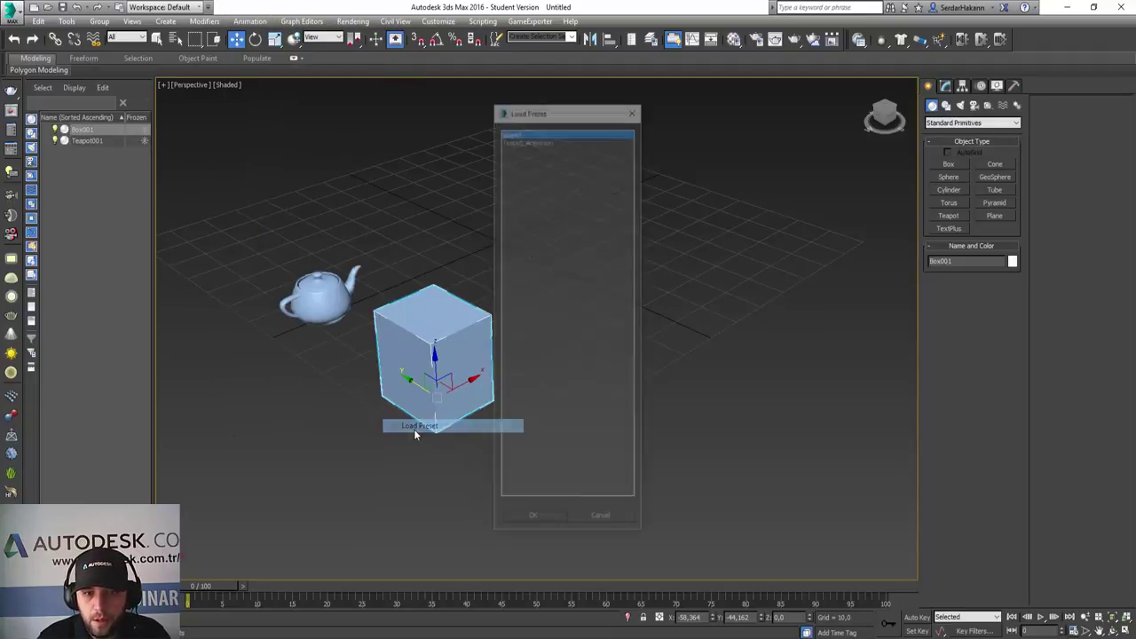
left_click(510, 138)
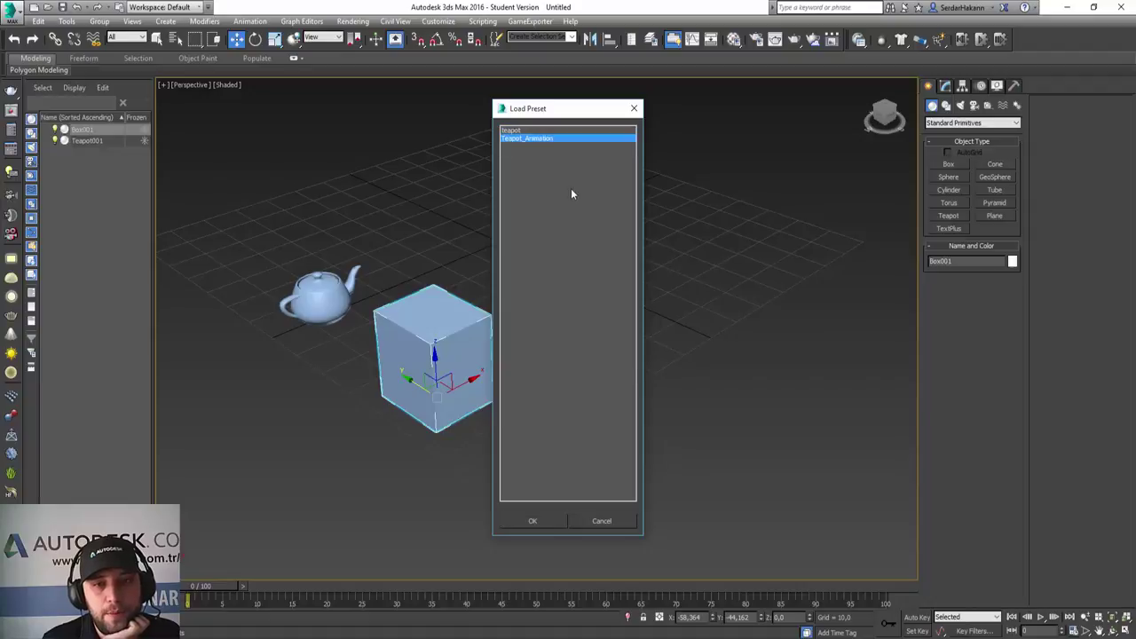
left_click(534, 521)
left_click(454, 358)
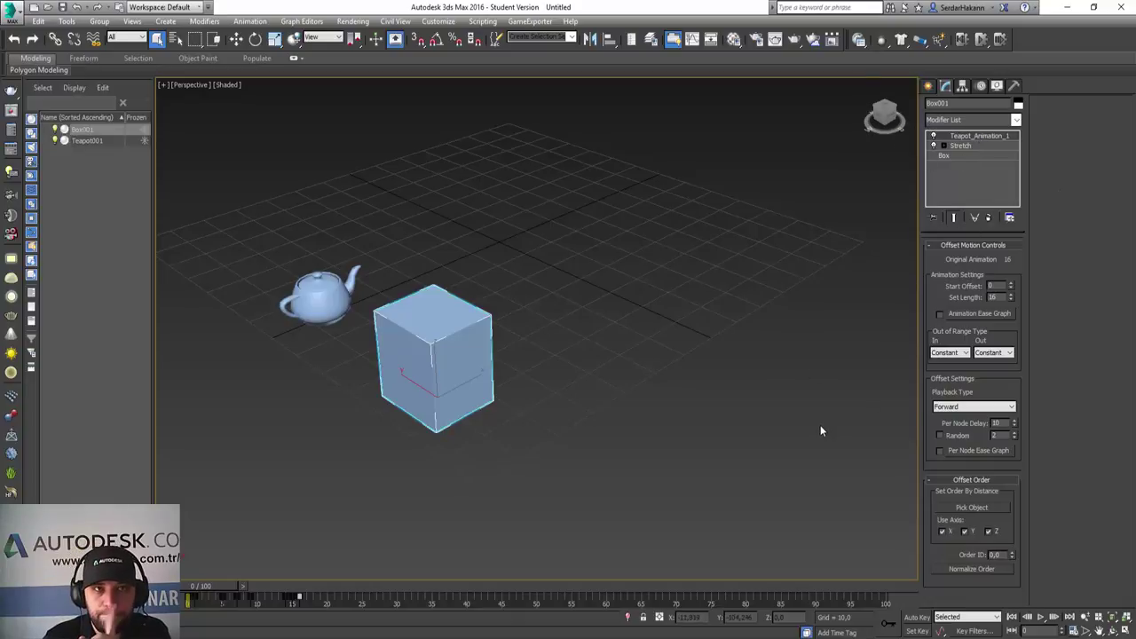
left_click(1041, 617)
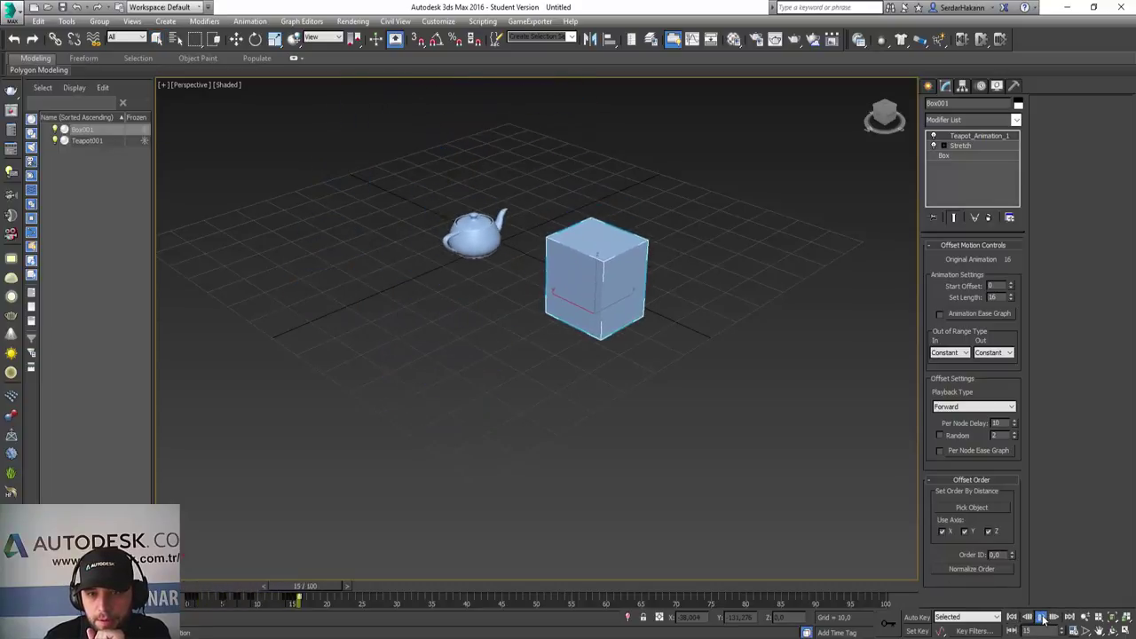
left_click(1011, 617)
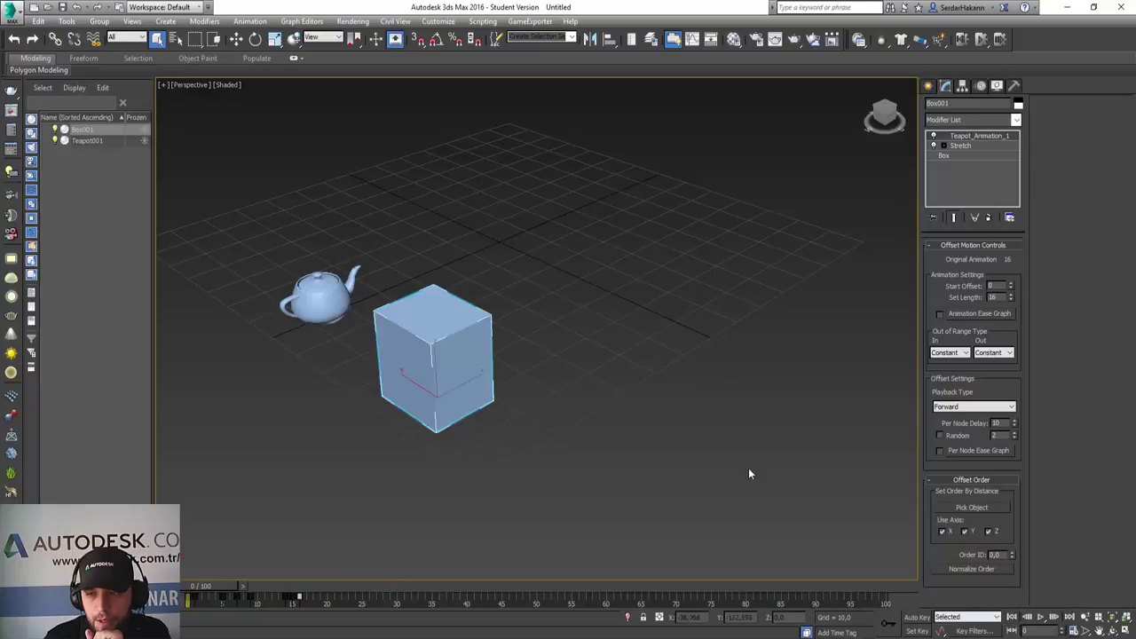
left_click(929, 86)
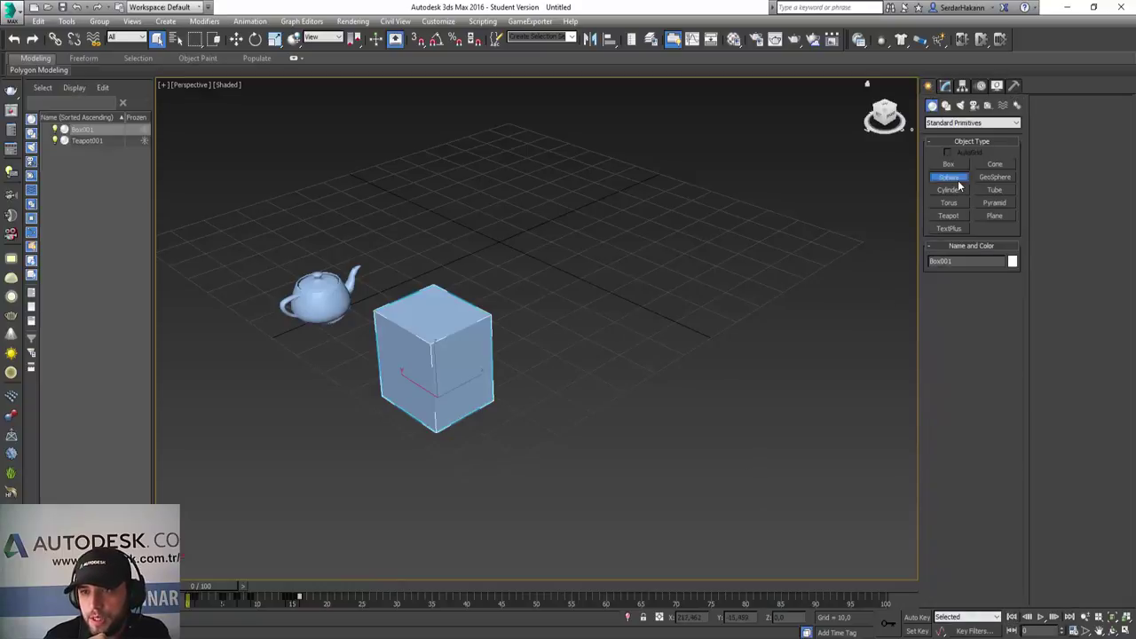
- Draw Sphere001 right of the box, apply the Teapot_Animation preset, and play to test
left_click_drag(565, 362, 616, 380)
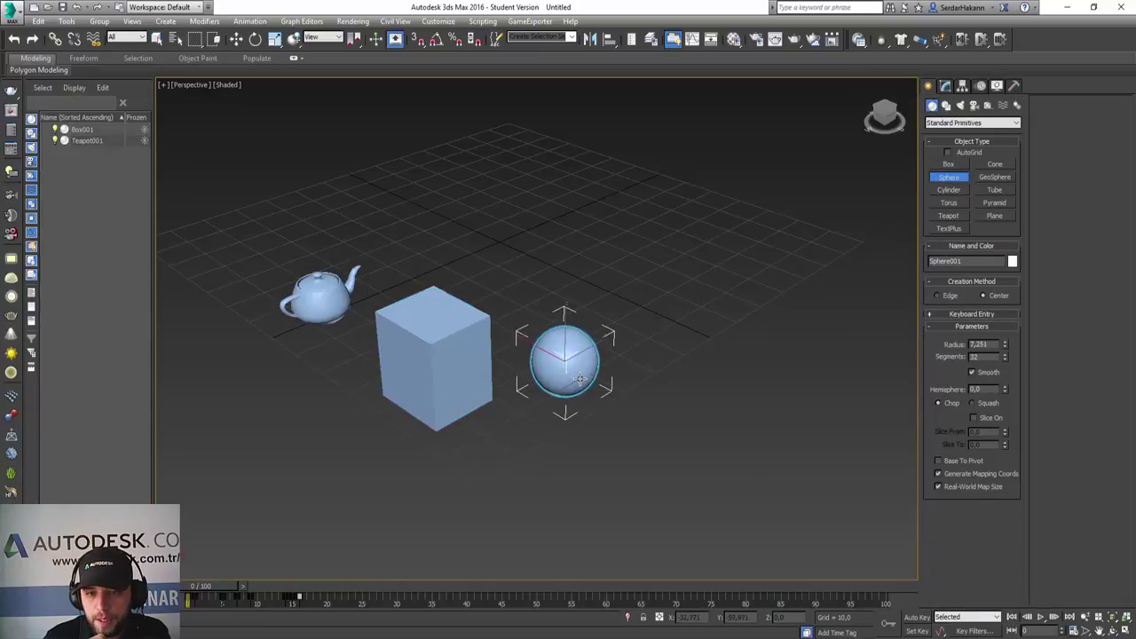
left_click(249, 21)
mouse_move(267, 425)
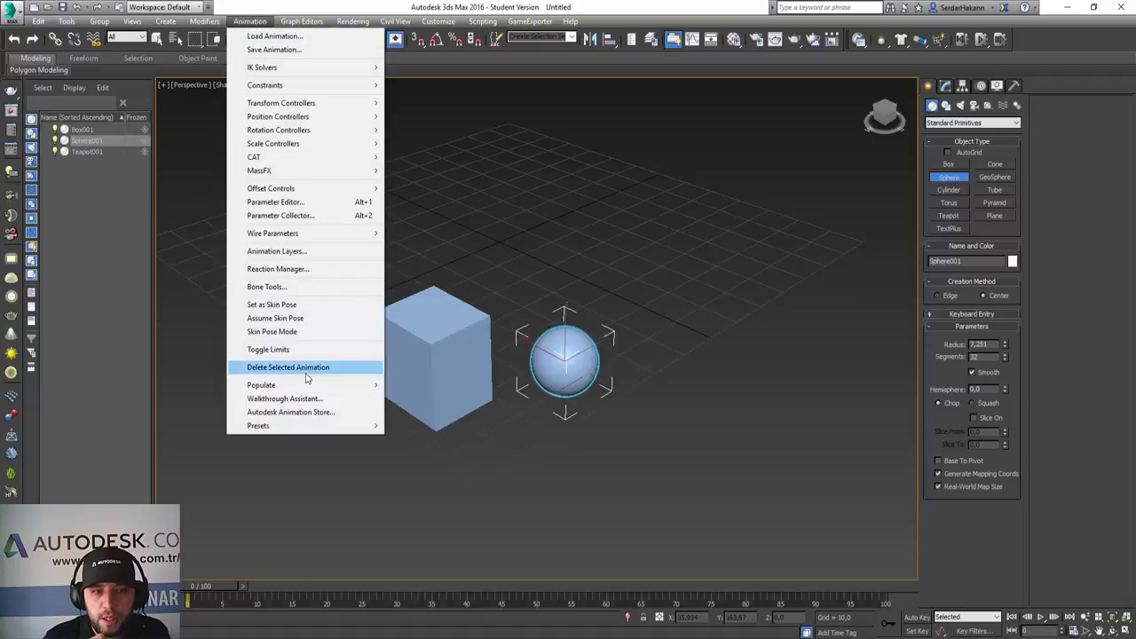
left_click(433, 428)
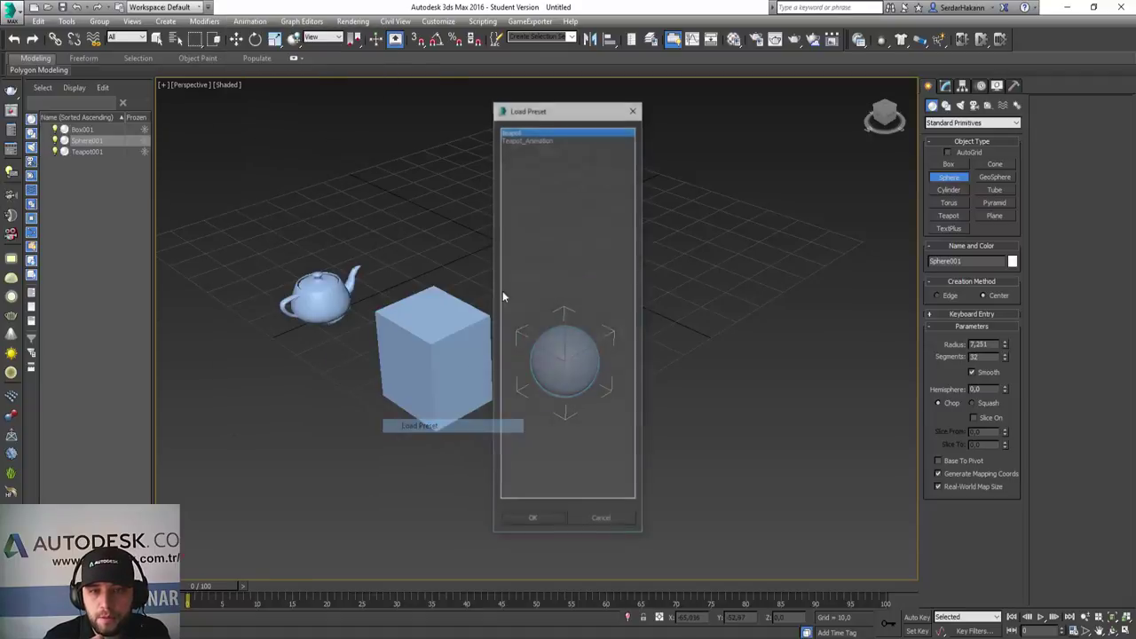
double_click(533, 137)
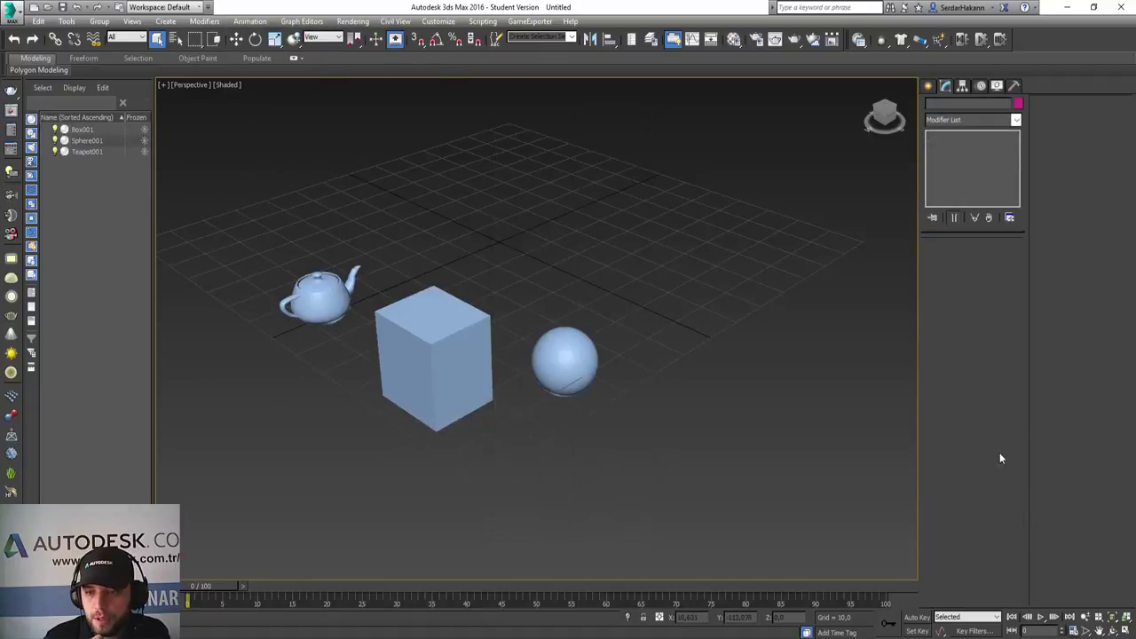
left_click(1041, 617)
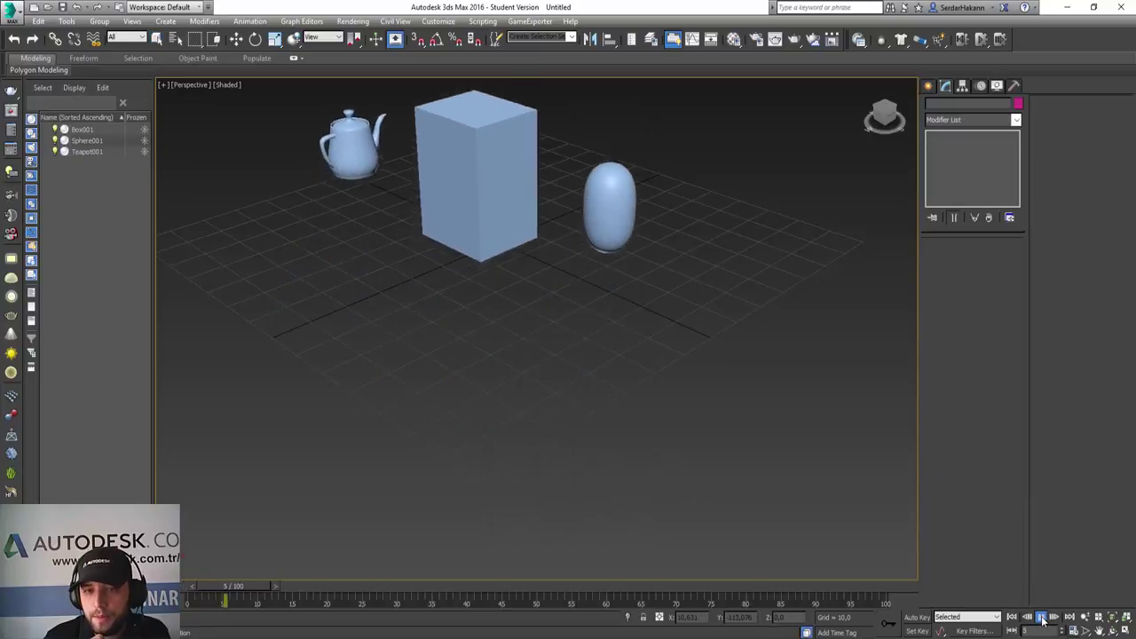